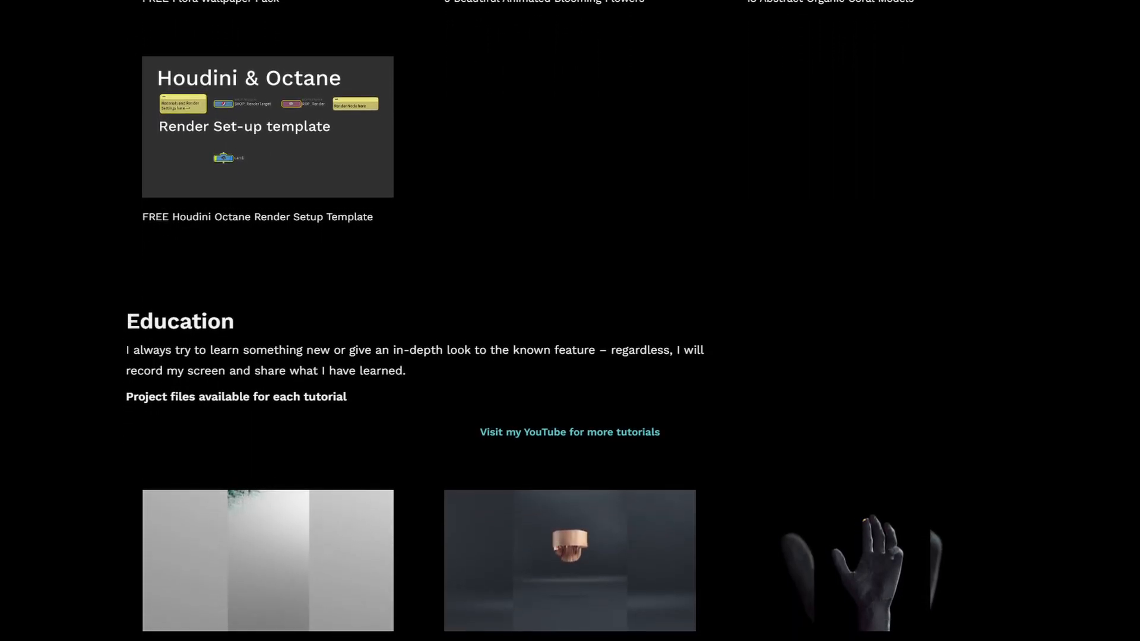
Step: Scroll through the Education tutorials down to the Curl Noise Beginner Setup and Fluid Sim entries
scroll(570, 321, down, 4)
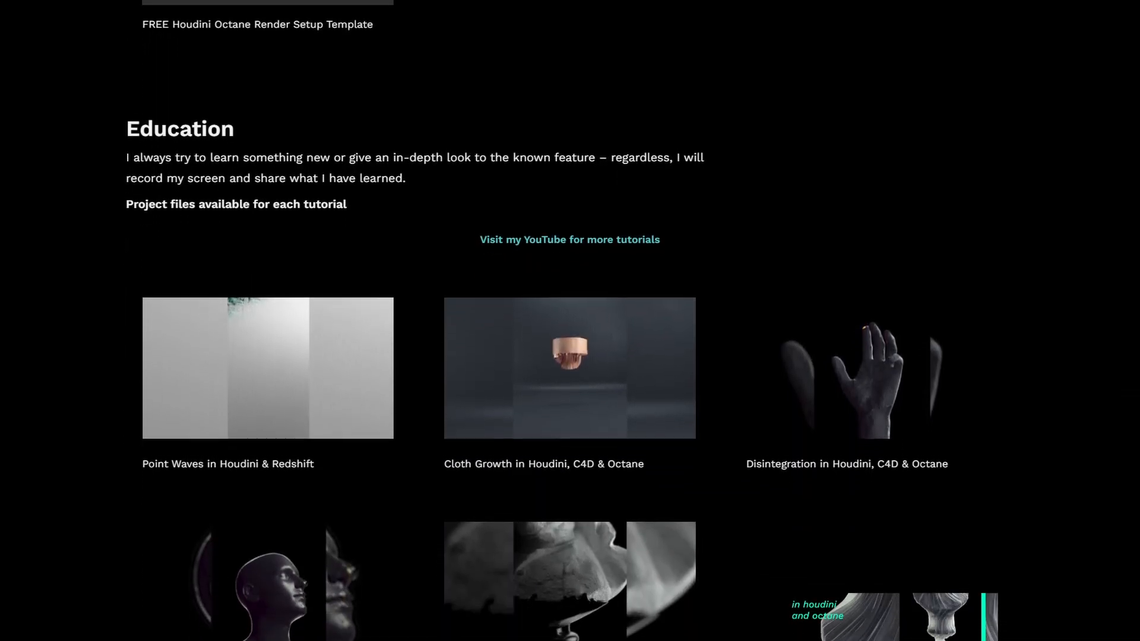
scroll(569, 320, down, 4)
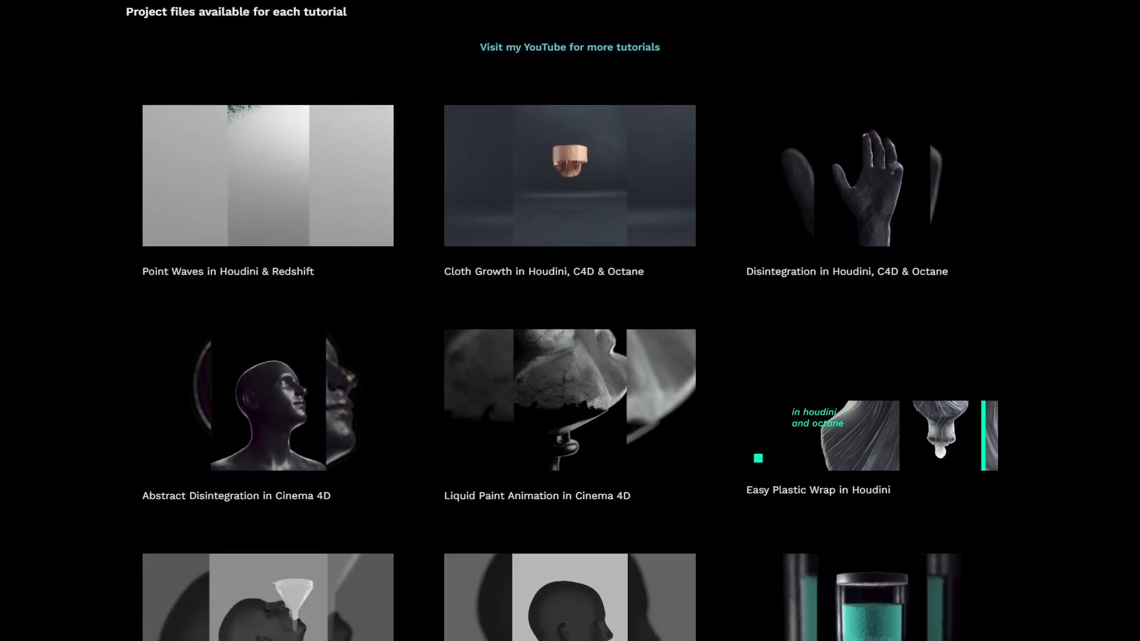
scroll(570, 321, down, 4)
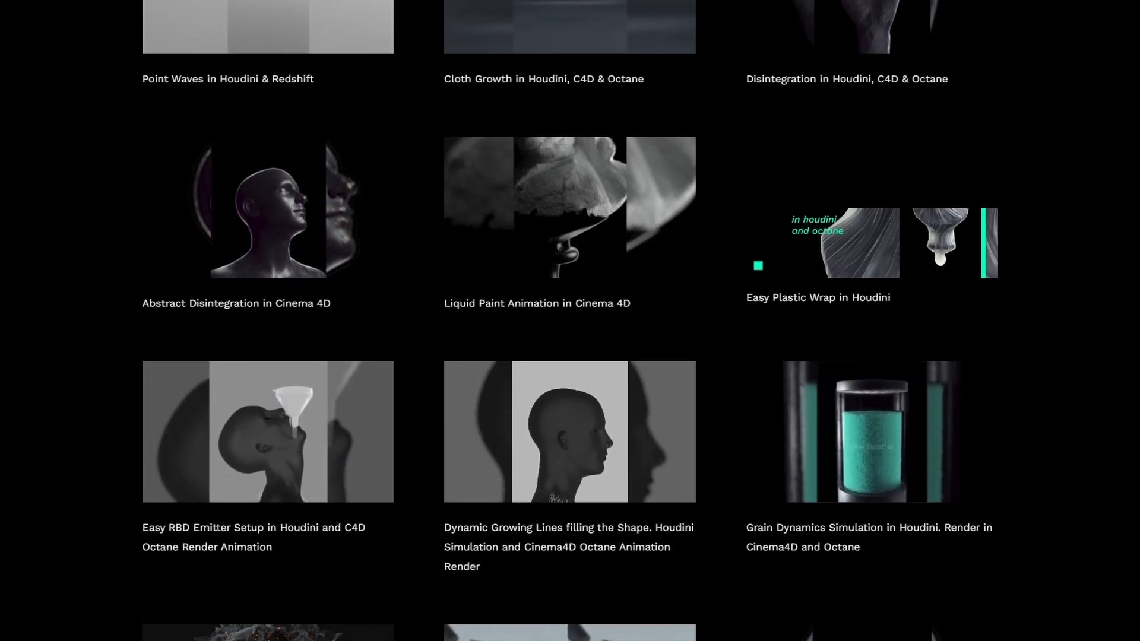
scroll(570, 320, down, 4)
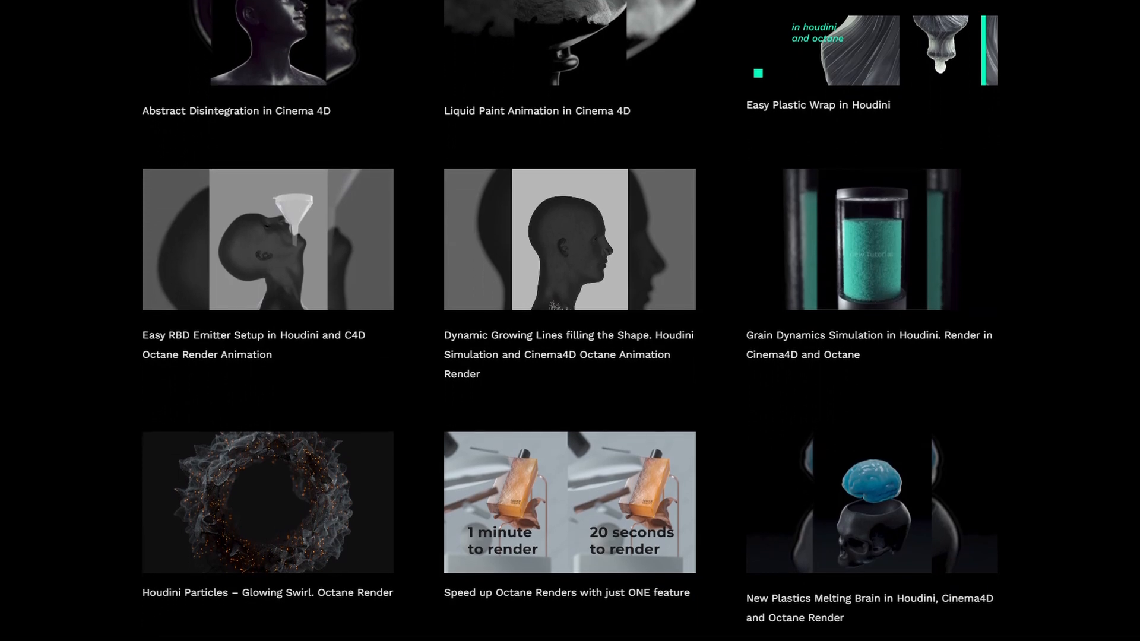
scroll(570, 321, down, 4)
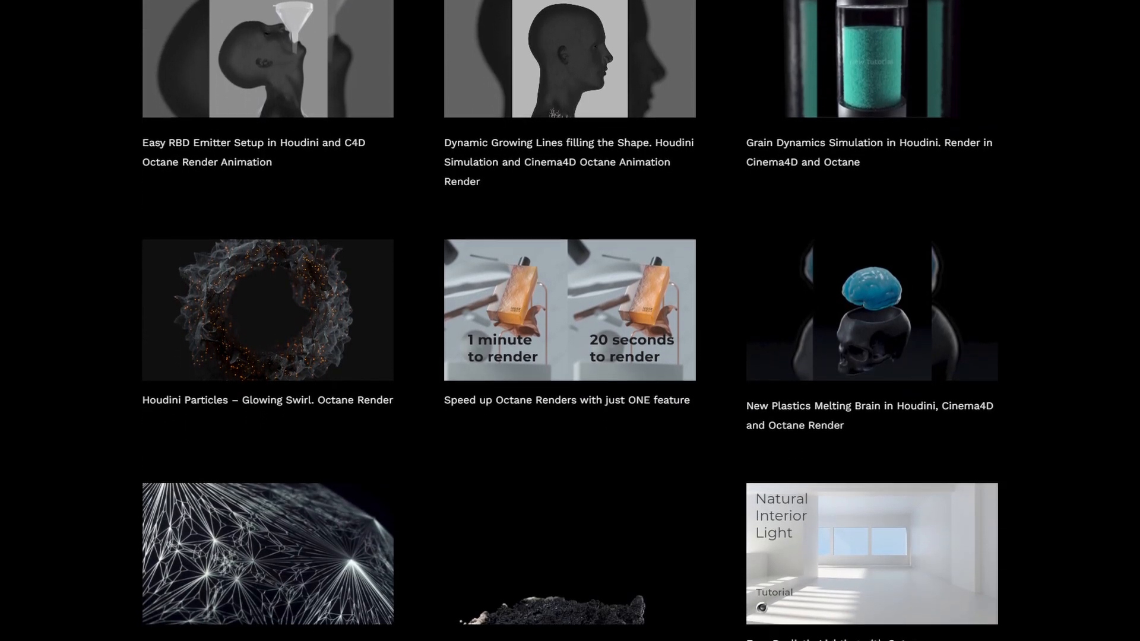
scroll(570, 321, down, 4)
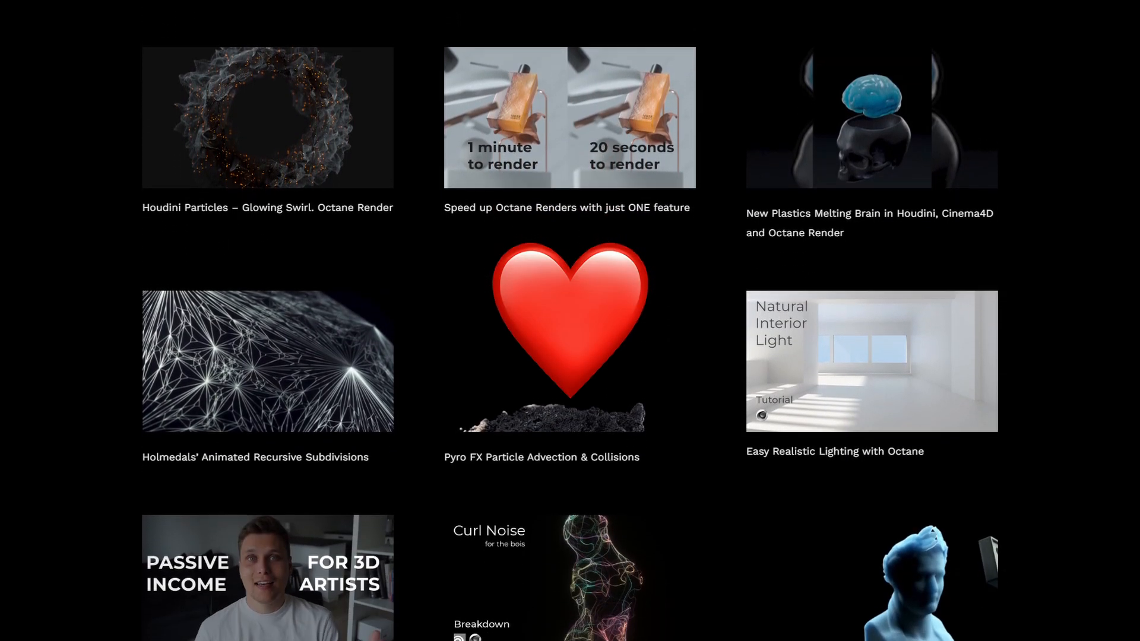
scroll(570, 320, down, 4)
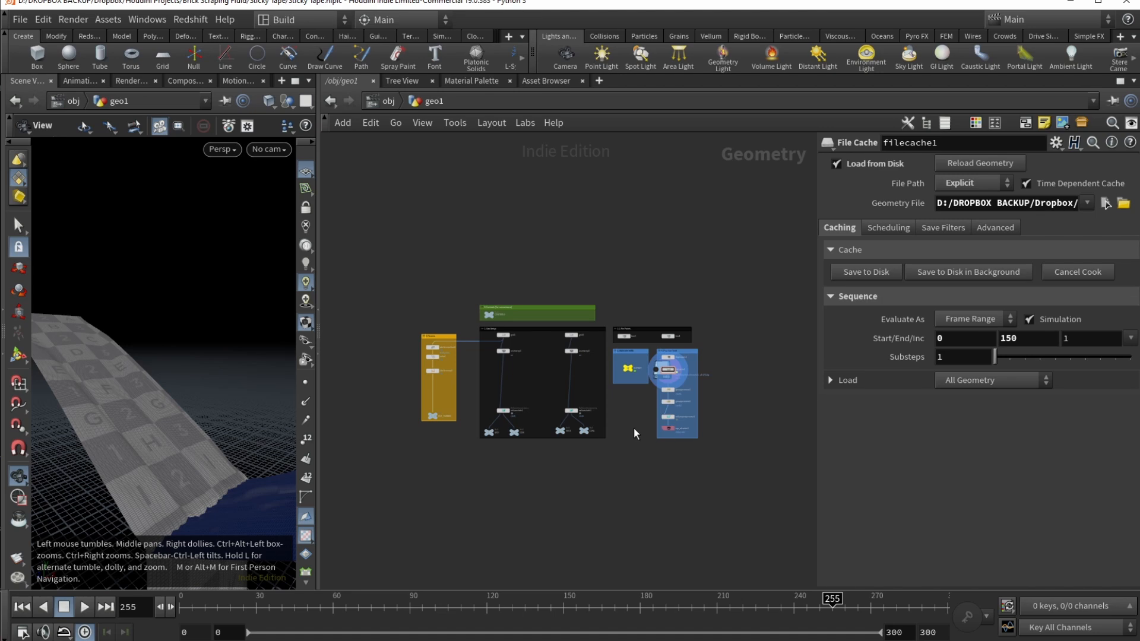
Step: Inspect the peeling tape from several angles at frame 195, then frame the Geo Setup network box
drag(132, 430, 142, 399)
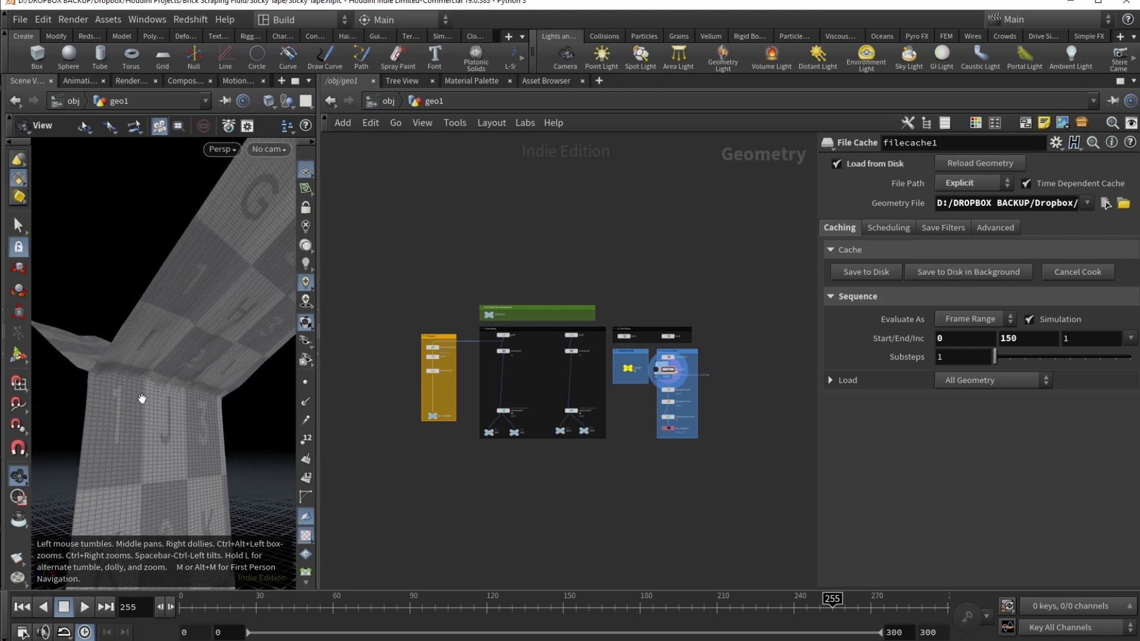
drag(232, 606, 634, 605)
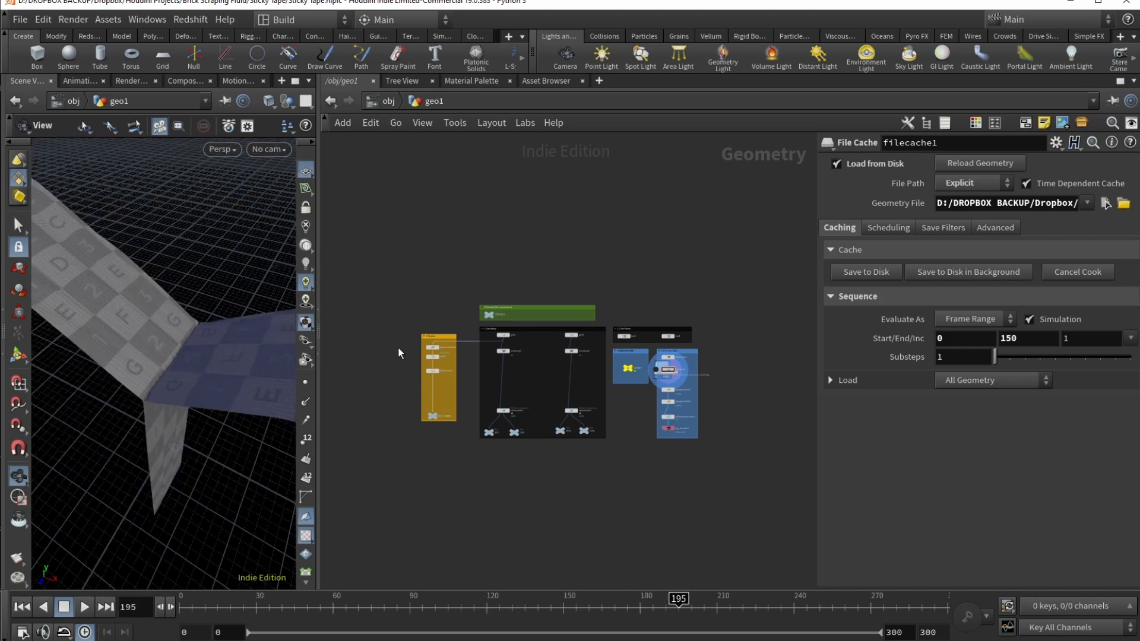
drag(220, 416, 158, 369)
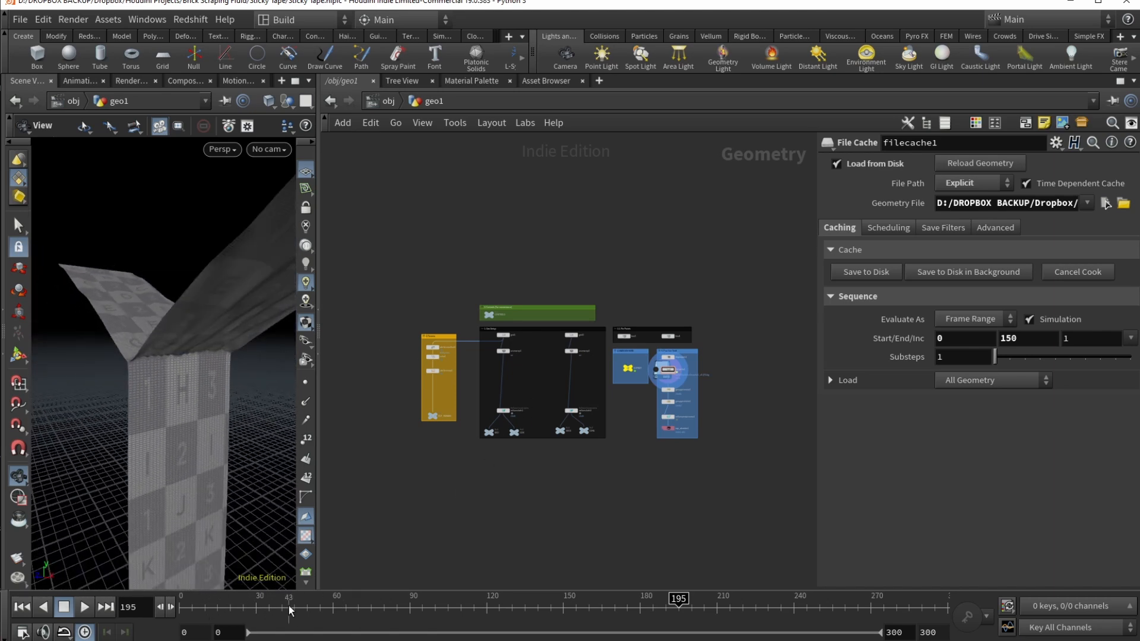
drag(168, 378, 175, 395)
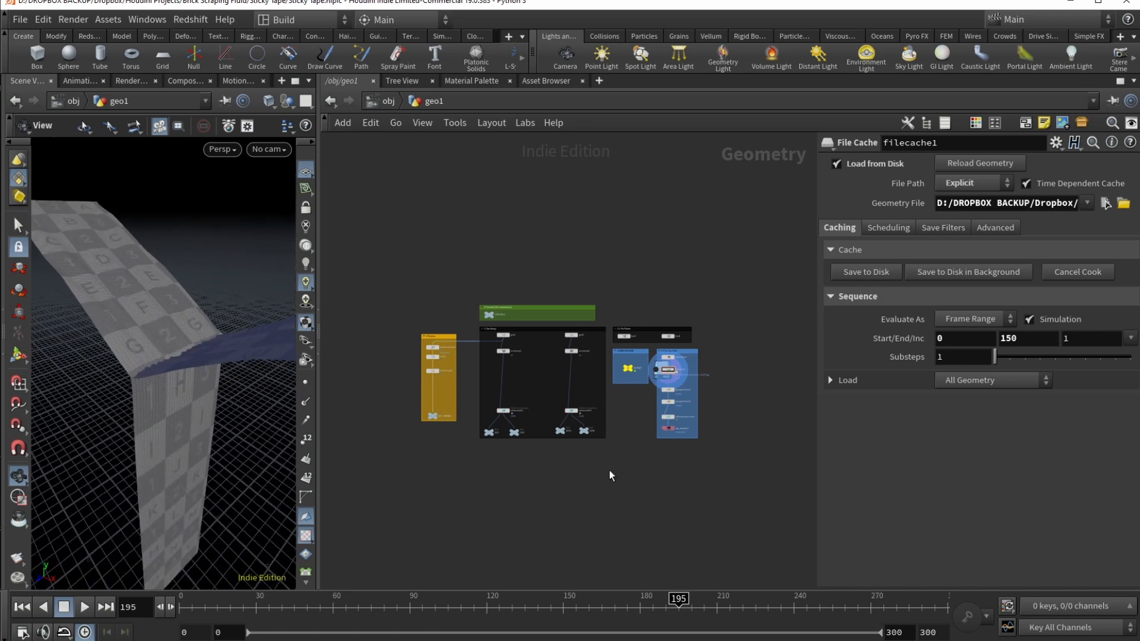
scroll(606, 466, up, 8)
middle_drag(659, 501, 632, 536)
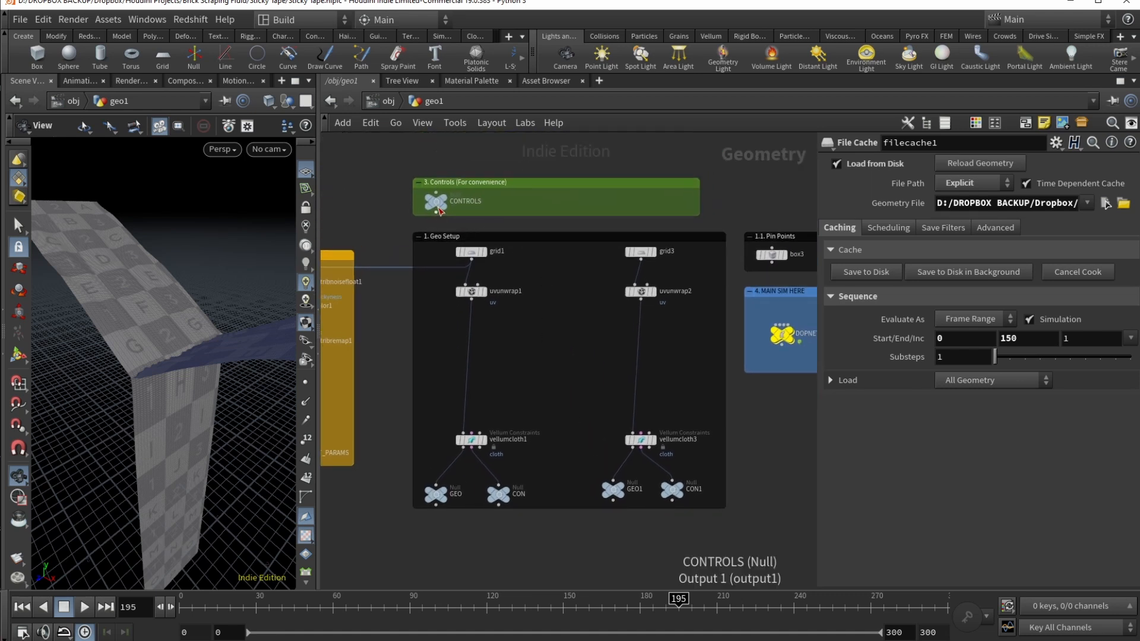
Step: Show CONTROLS' Grid Resolution 35, Tearing Speed Ratio 50, Glue Force 3.5–4, and open its parameter interface
mouse_move(439, 203)
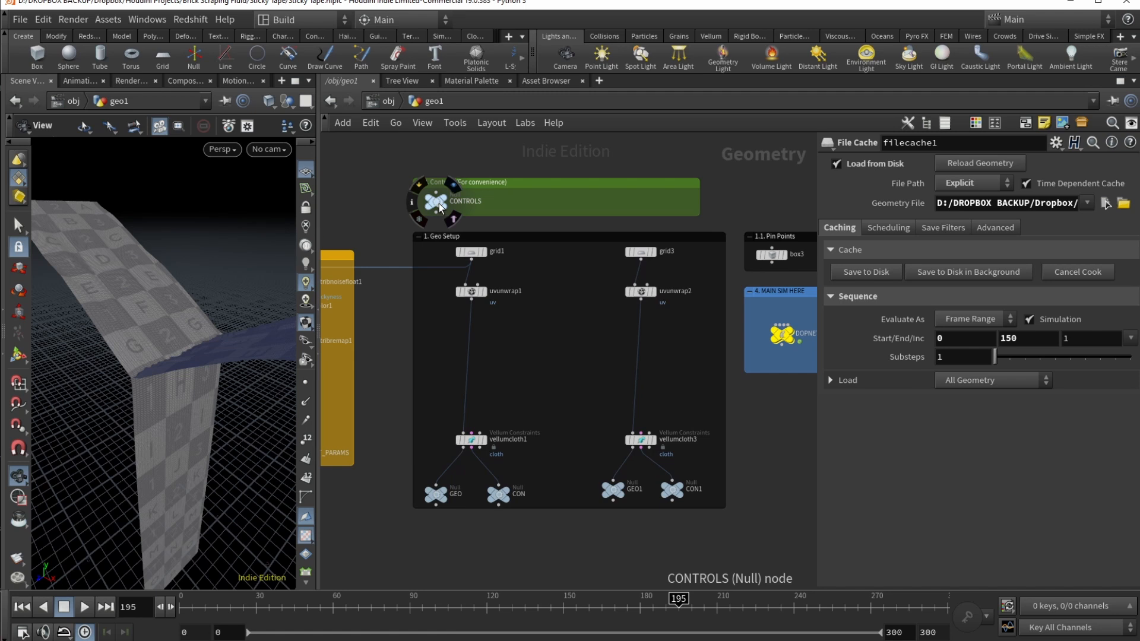
middle_drag(545, 352, 578, 352)
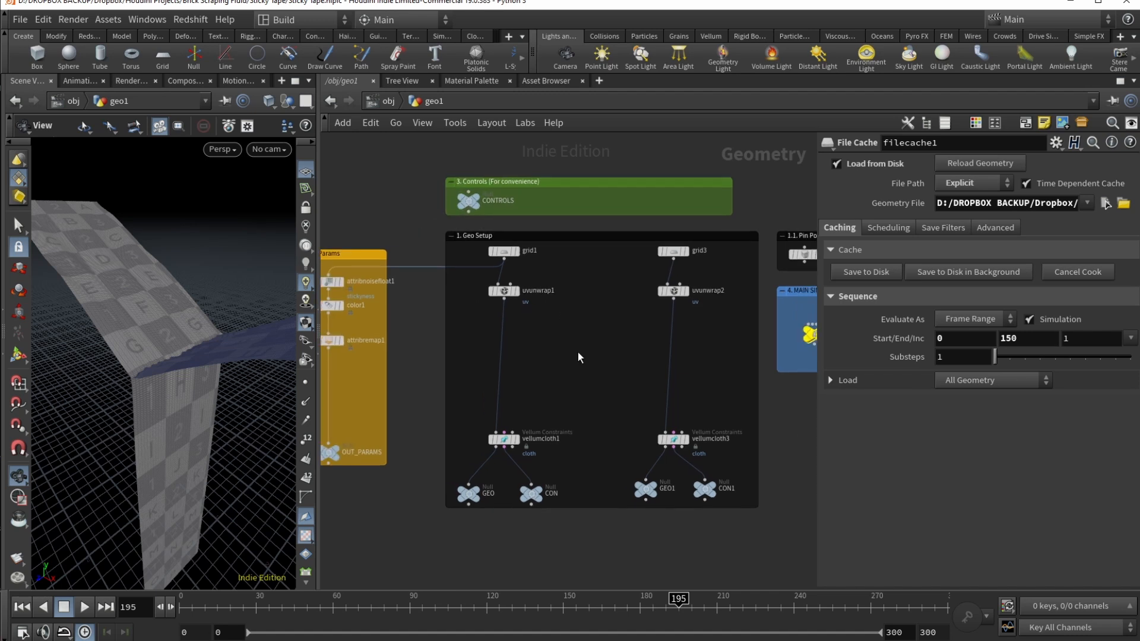
middle_drag(408, 318, 479, 312)
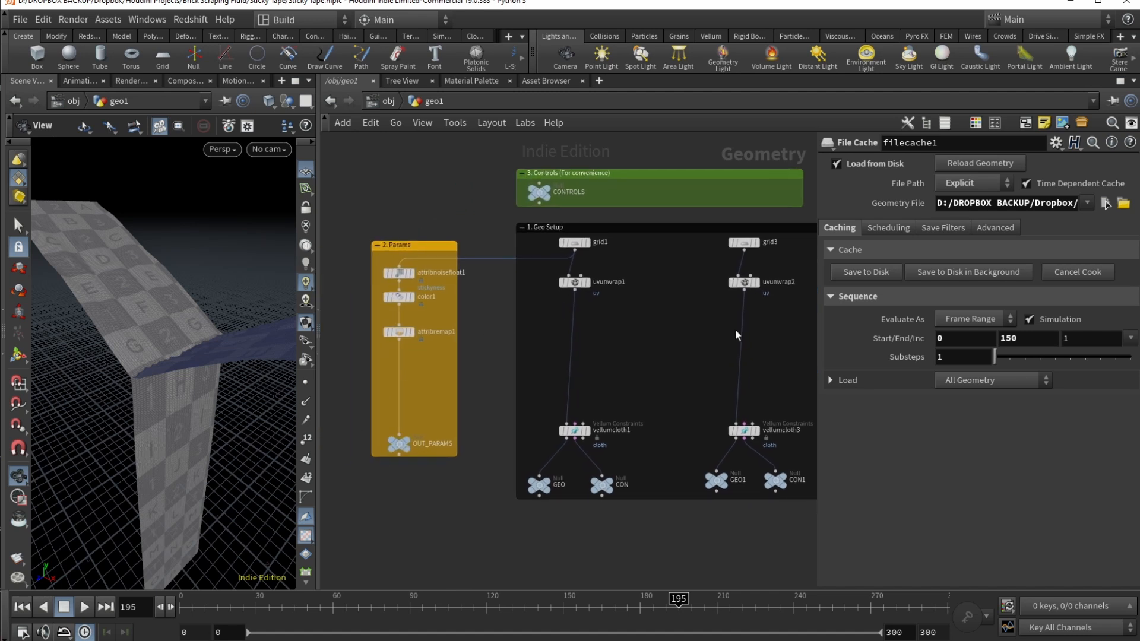
middle_drag(685, 305, 595, 378)
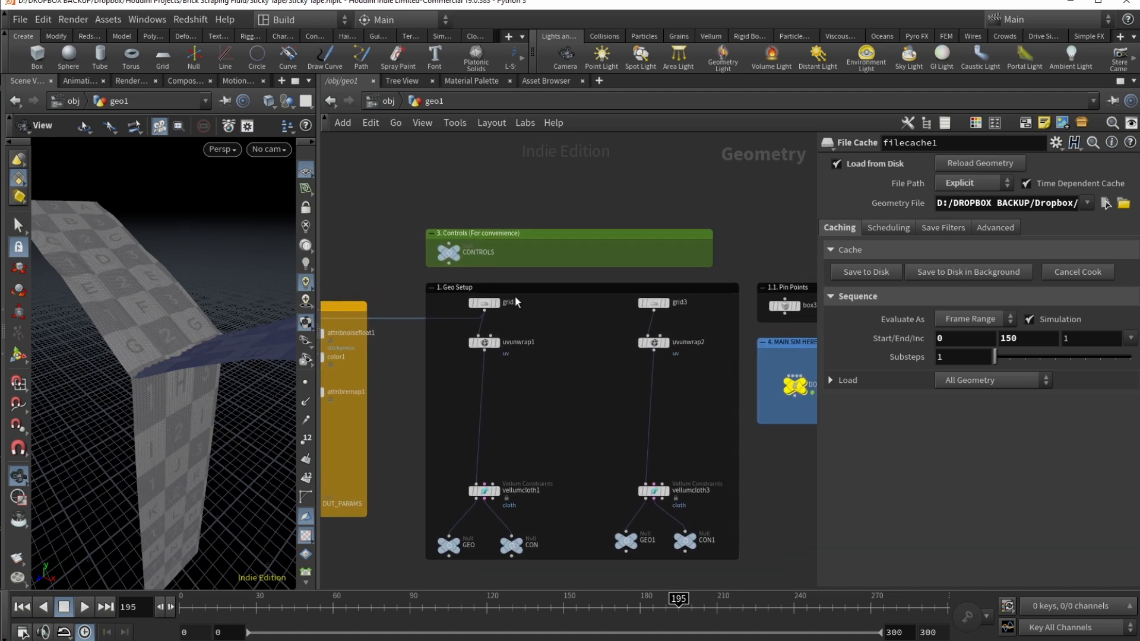
click(448, 252)
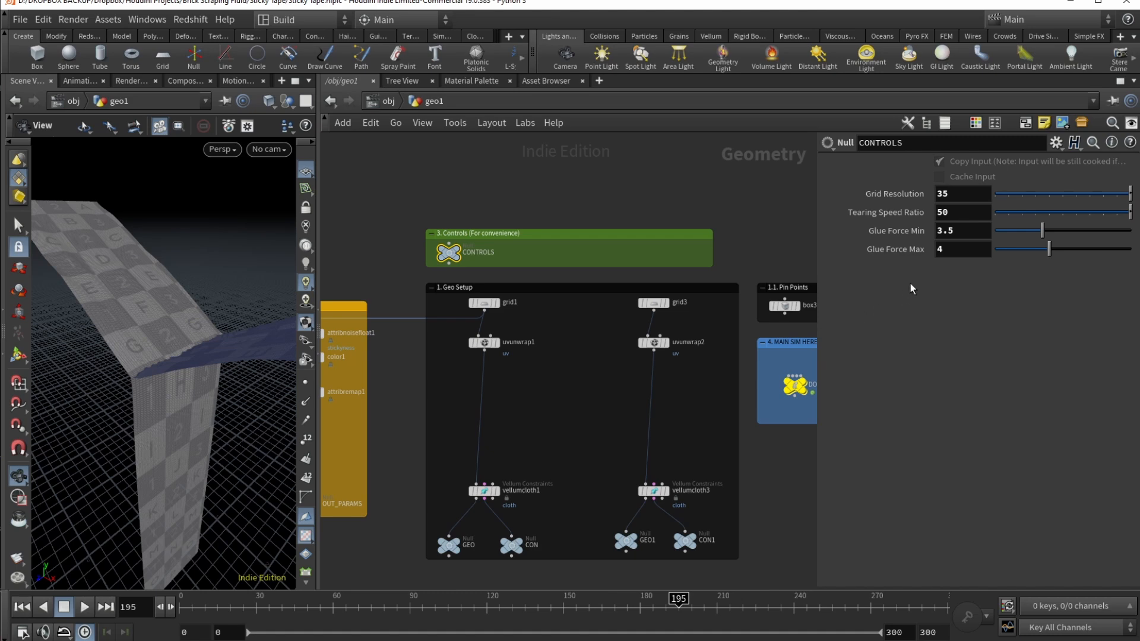
click(1053, 144)
click(1073, 161)
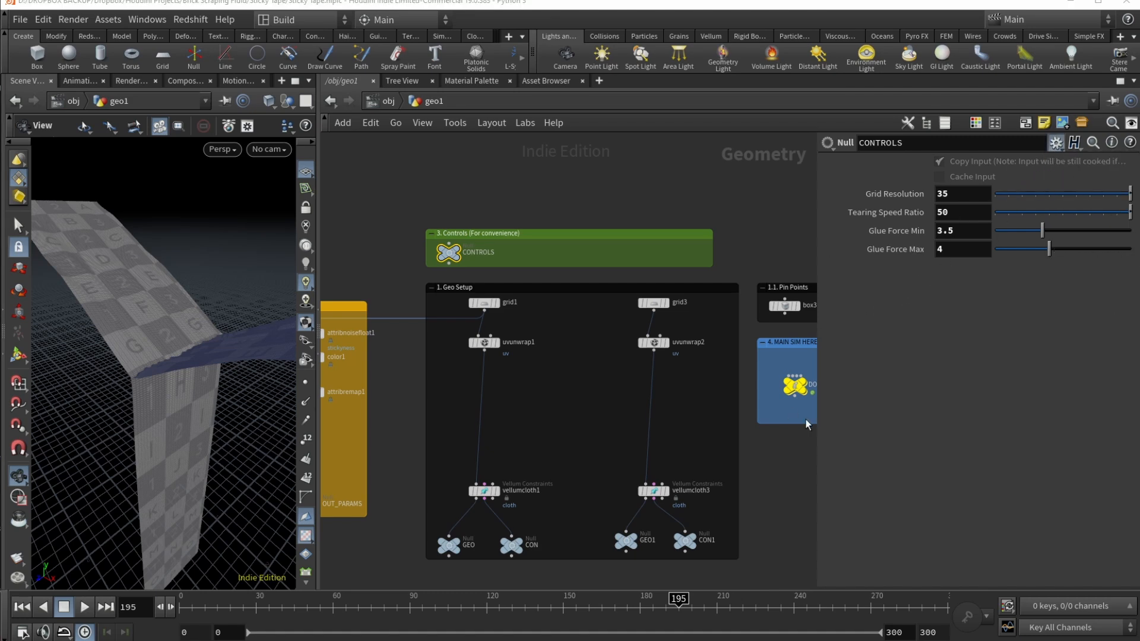
click(421, 425)
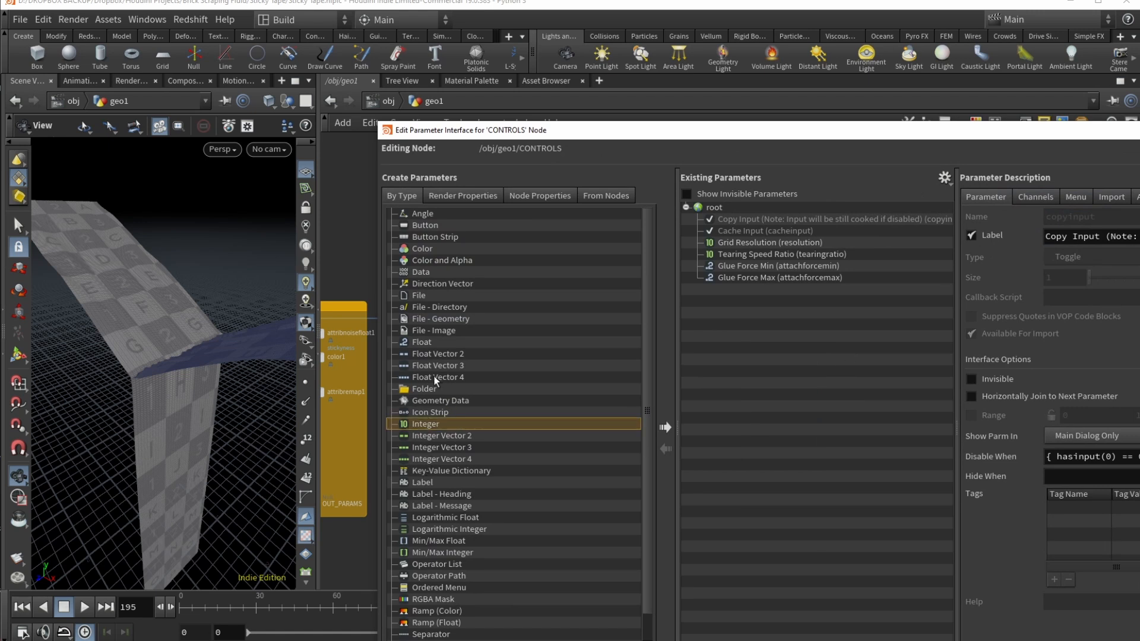
click(416, 344)
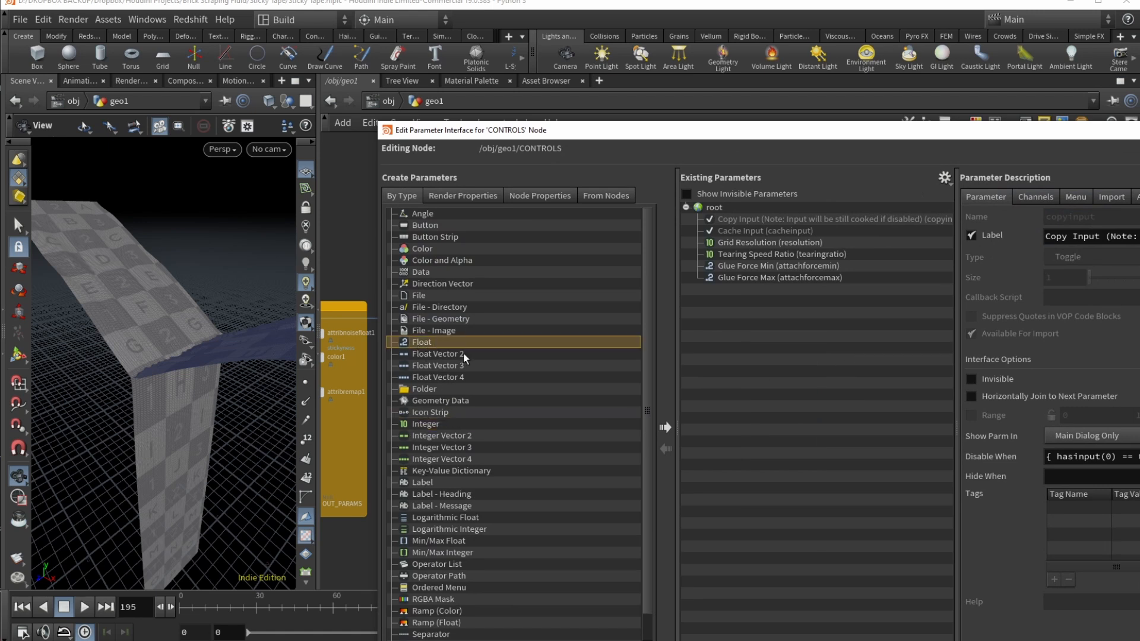
click(432, 355)
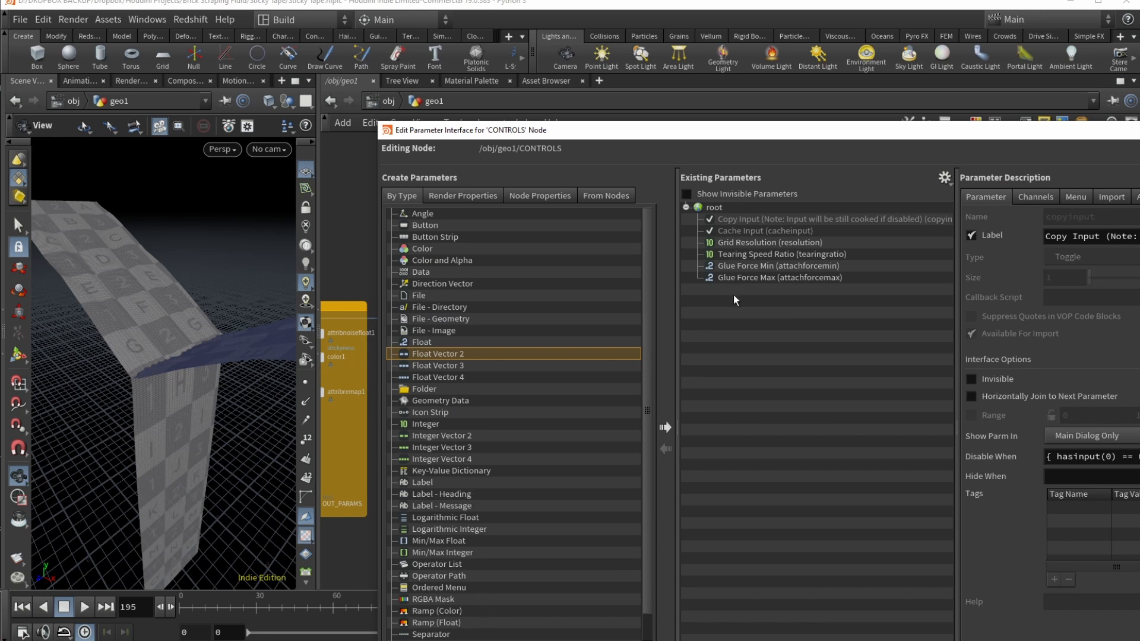
click(740, 244)
click(742, 253)
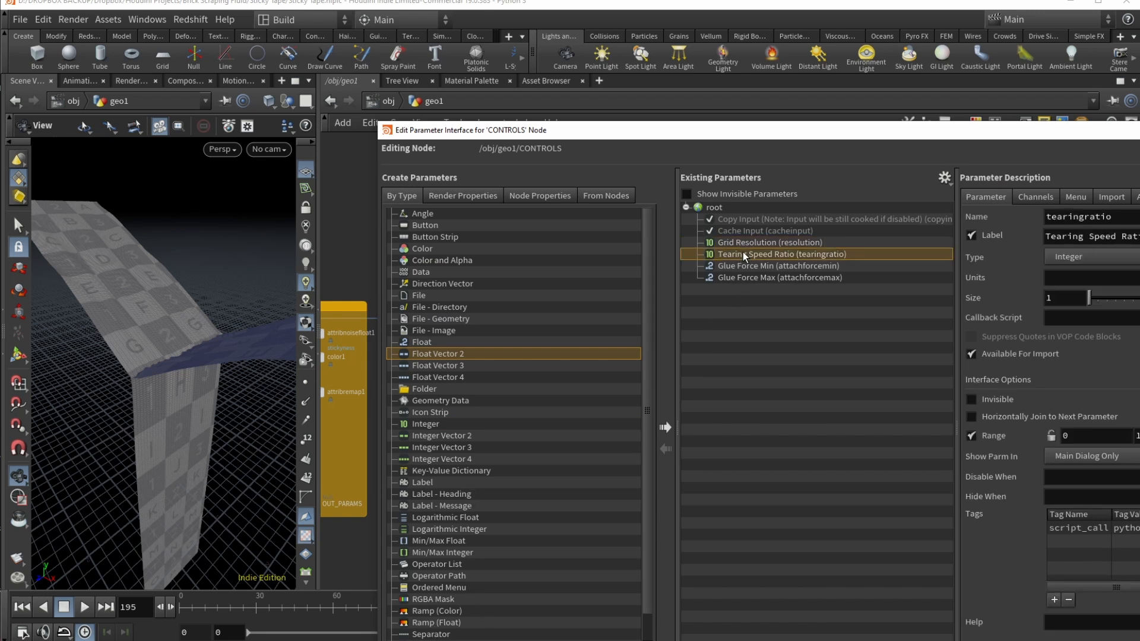
click(751, 267)
click(755, 279)
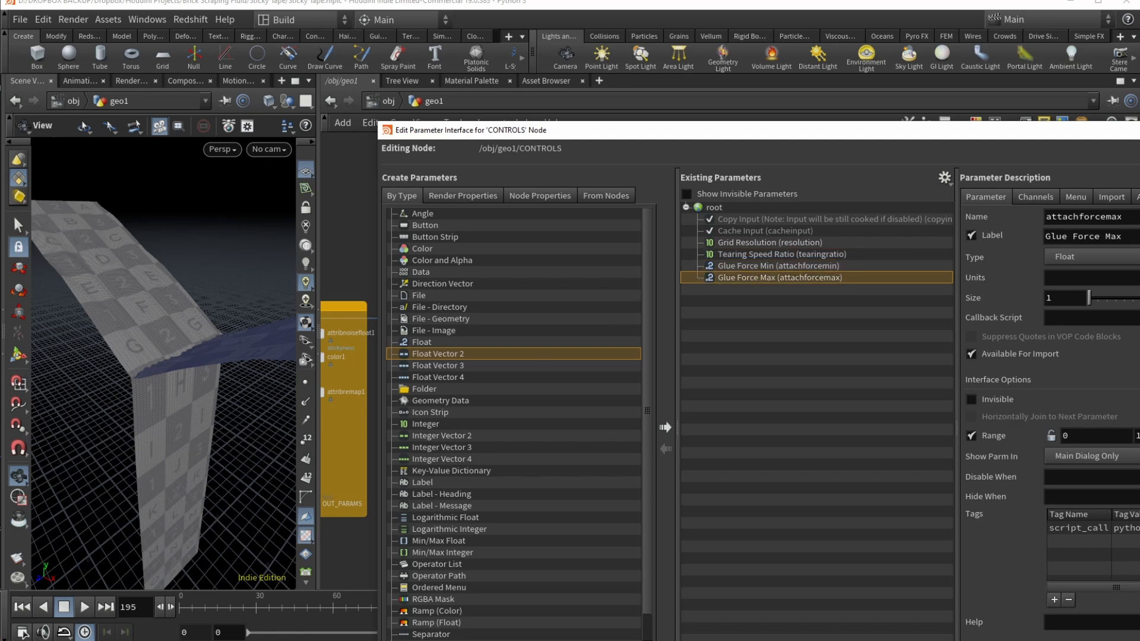
key(Escape)
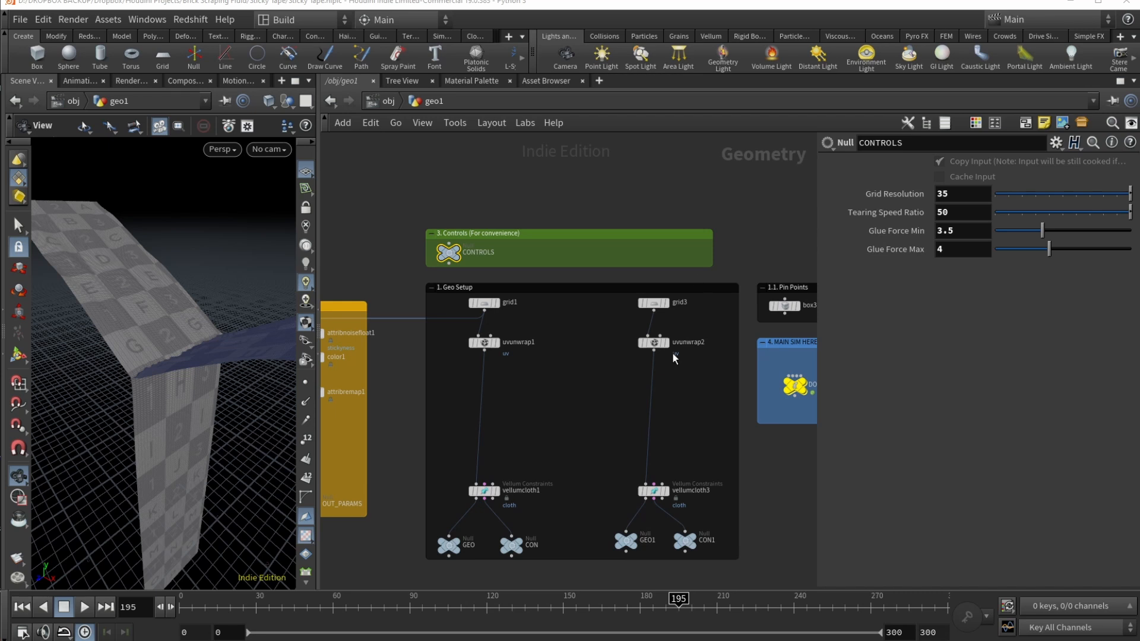
click(484, 304)
click(873, 275)
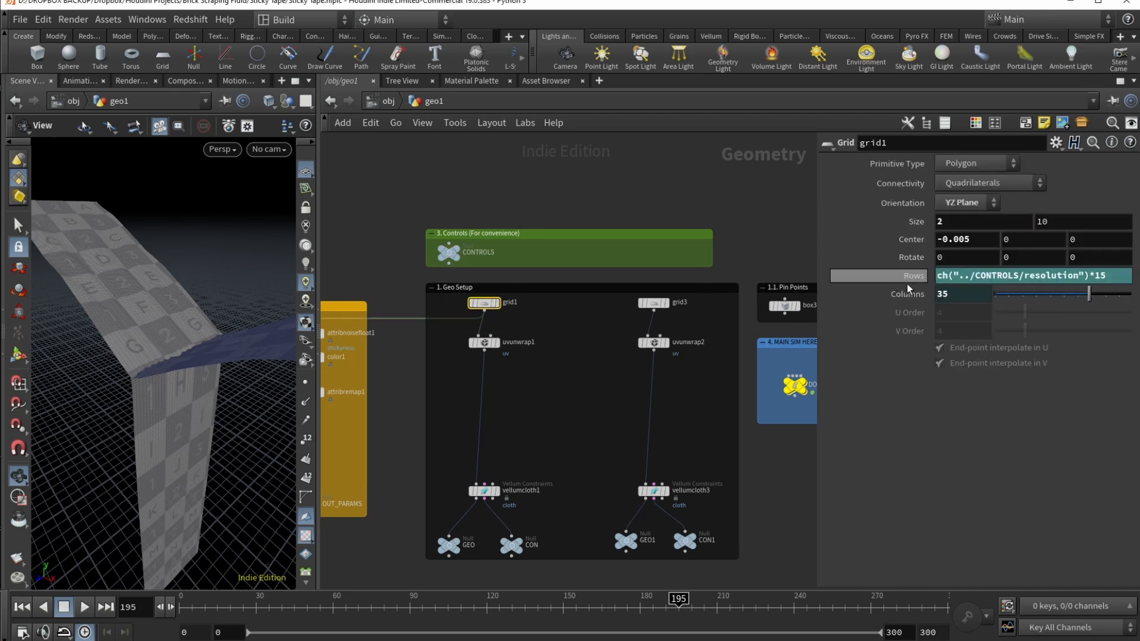
click(873, 294)
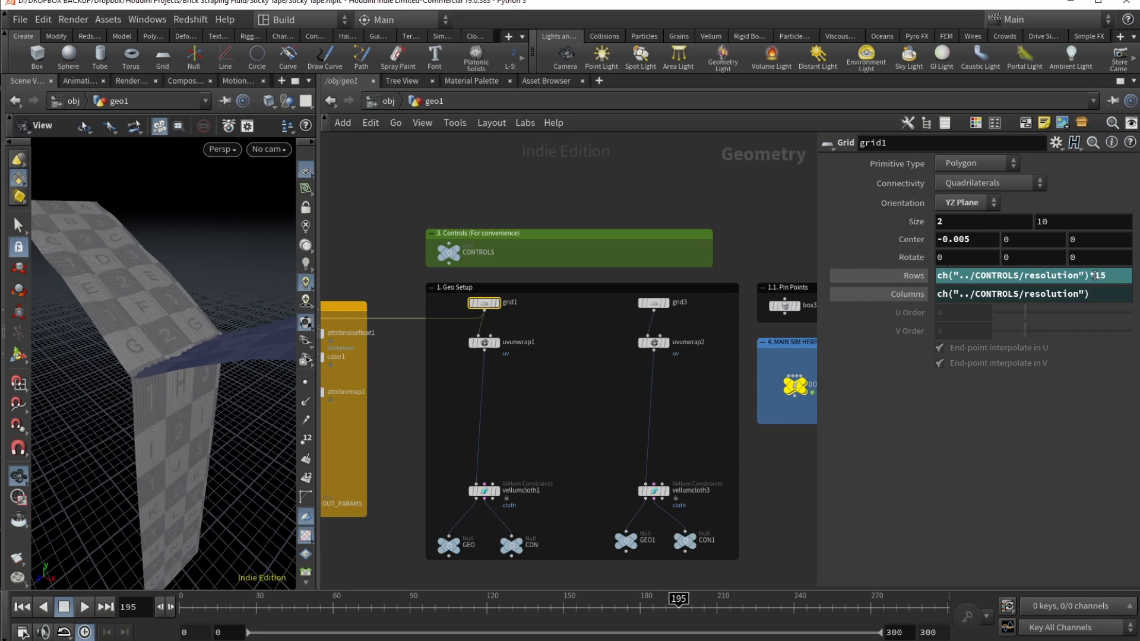
mouse_move(164, 381)
mouse_down()
mouse_move(135, 354)
mouse_move(153, 397)
mouse_move(155, 356)
mouse_move(153, 385)
mouse_up()
scroll(150, 362, up, 6)
scroll(156, 377, down, 4)
scroll(148, 368, down, 4)
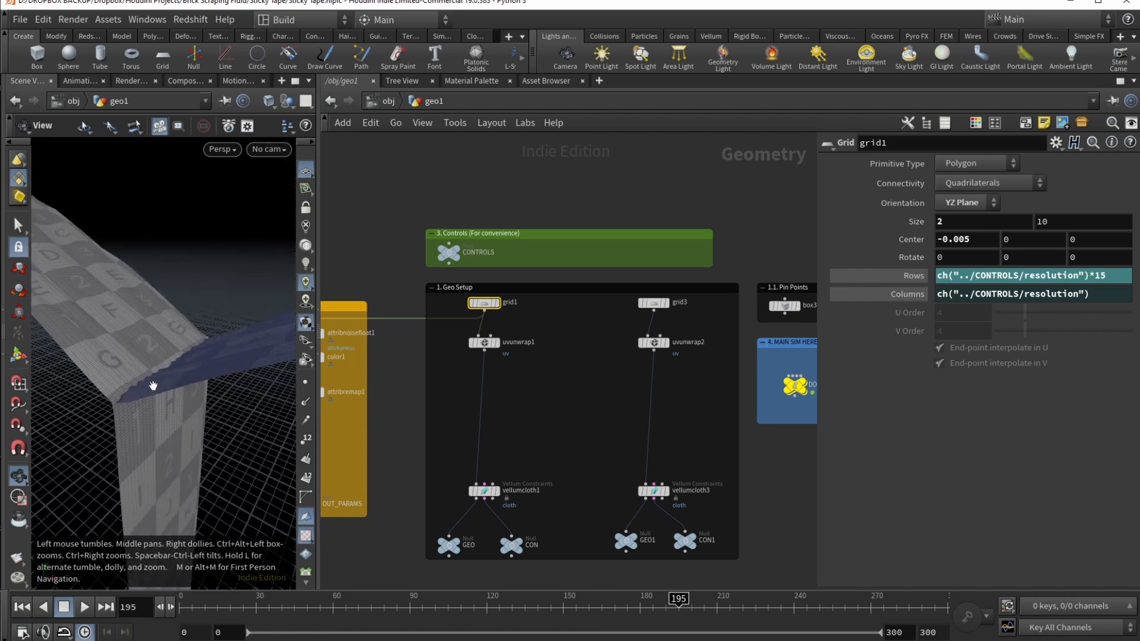
click(655, 304)
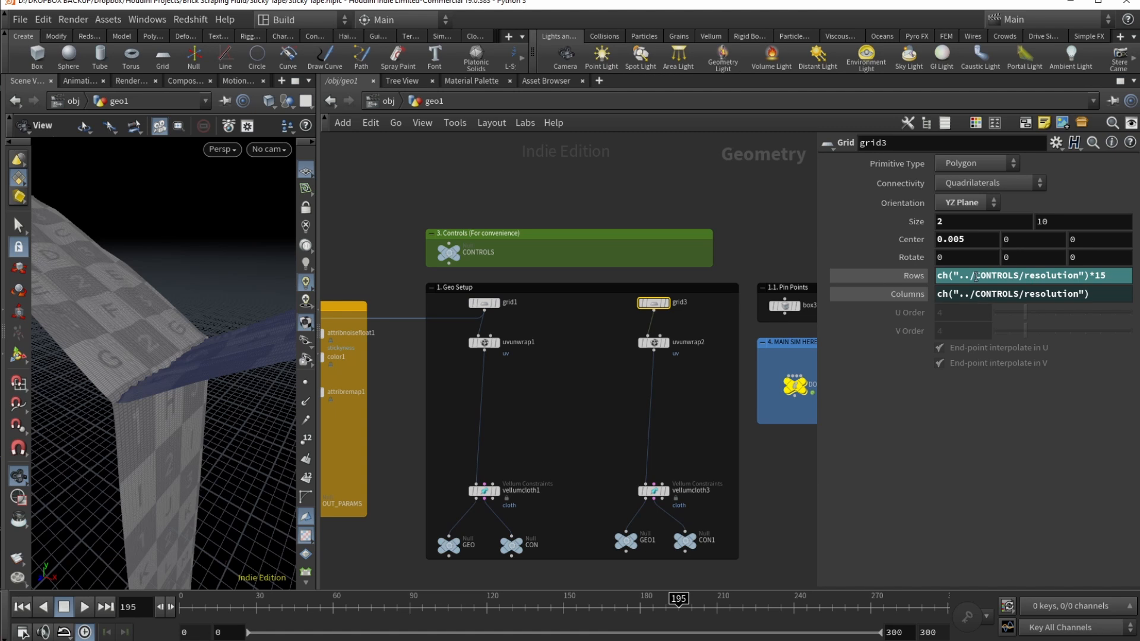
right_click(917, 276)
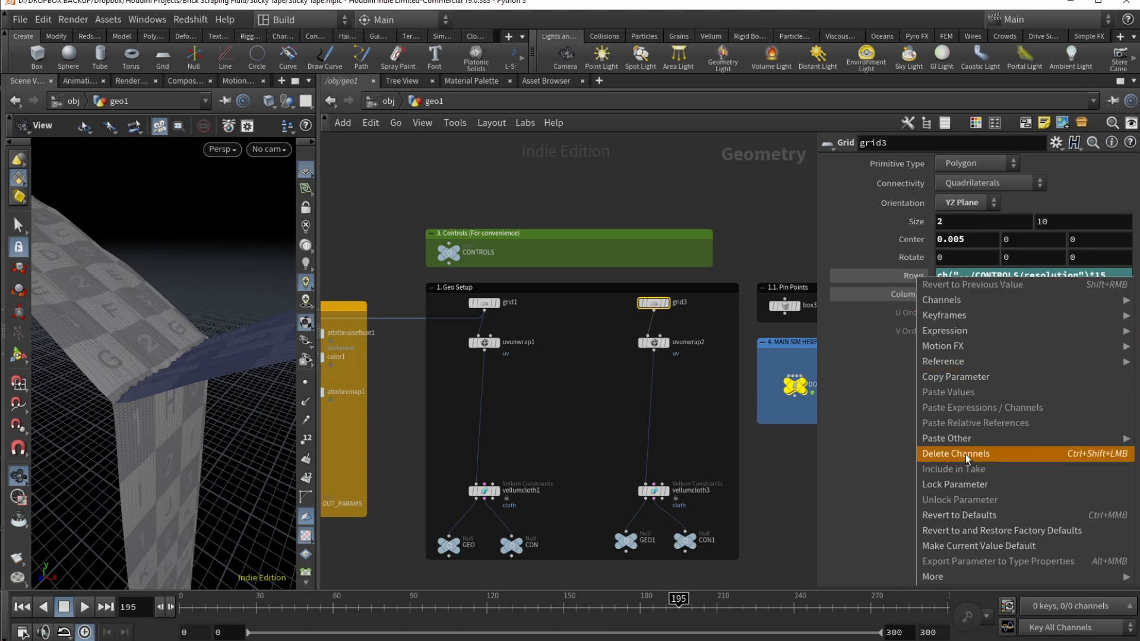
click(963, 376)
click(445, 254)
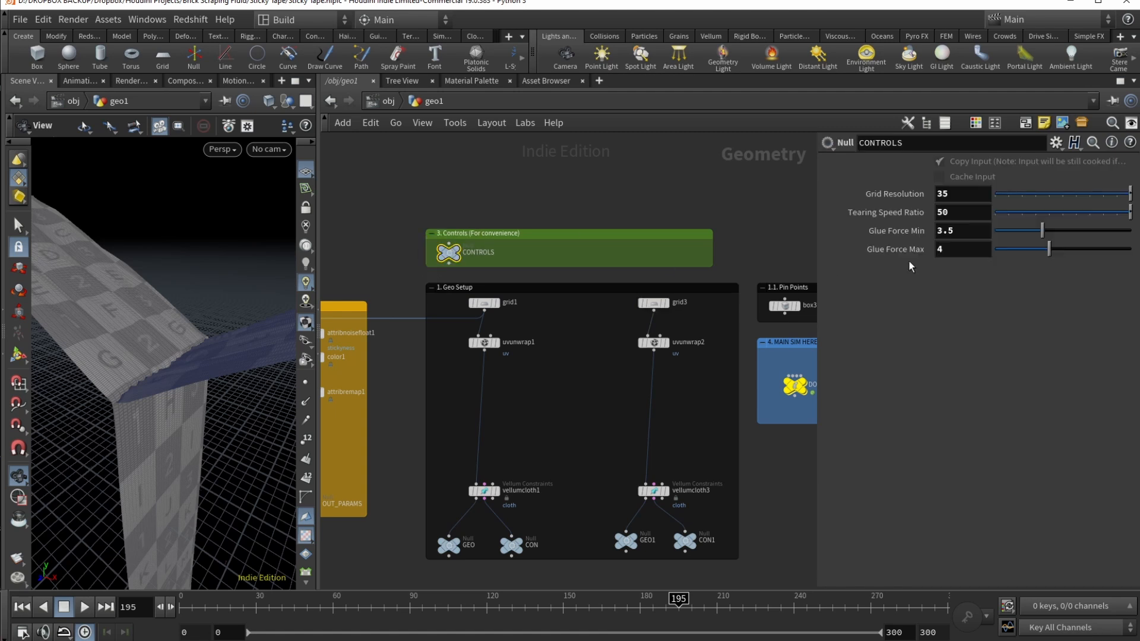
right_click(885, 196)
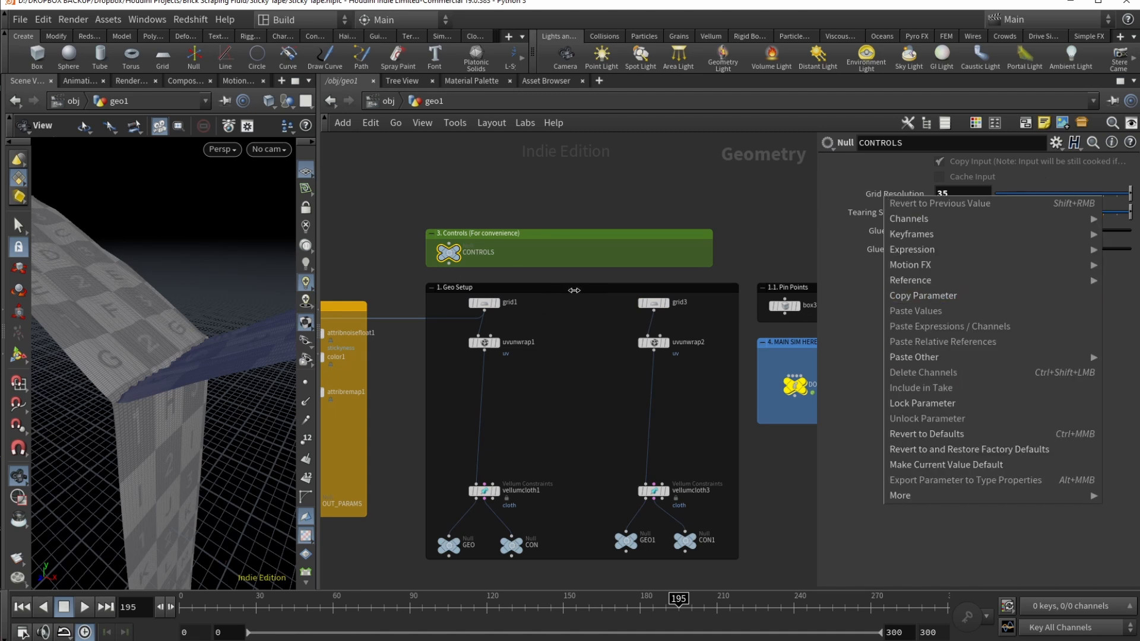
click(482, 306)
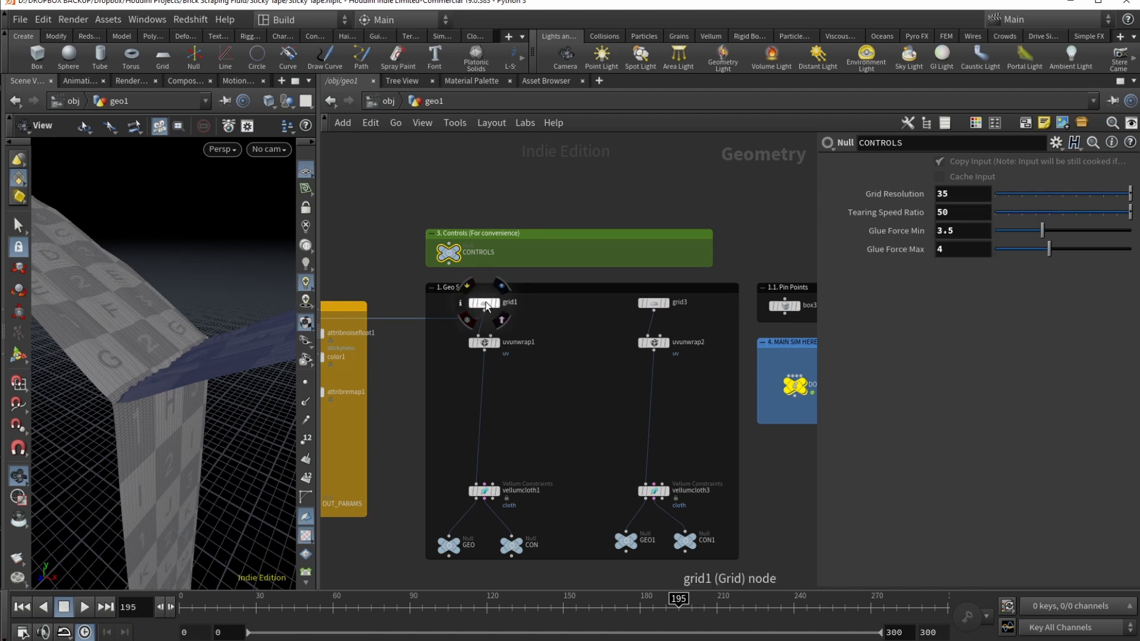
click(483, 304)
right_click(921, 276)
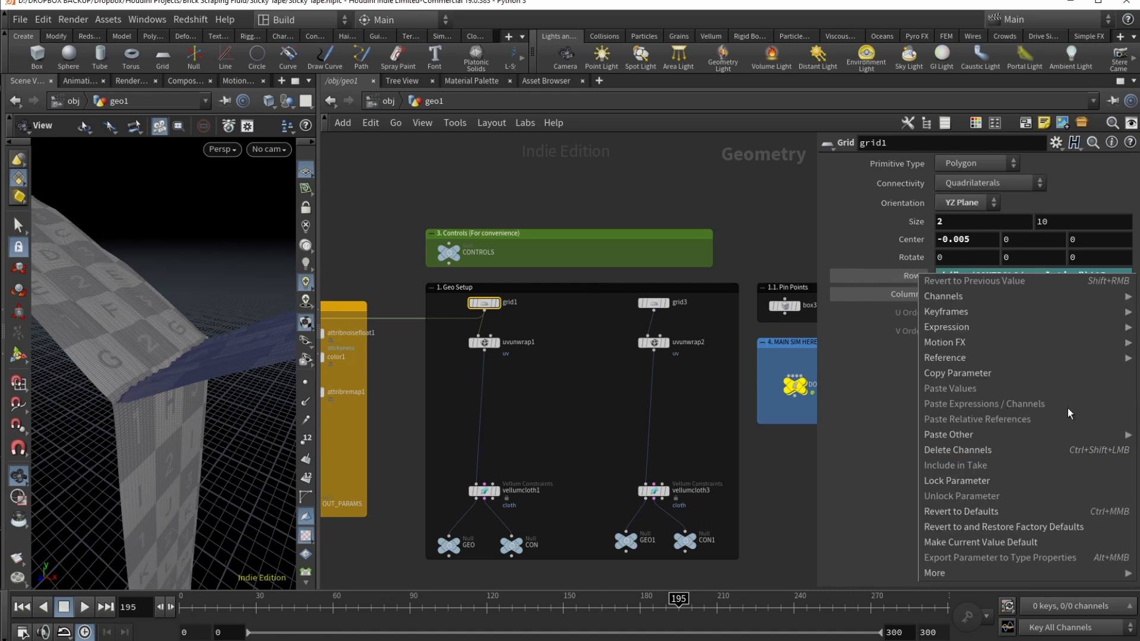
click(860, 379)
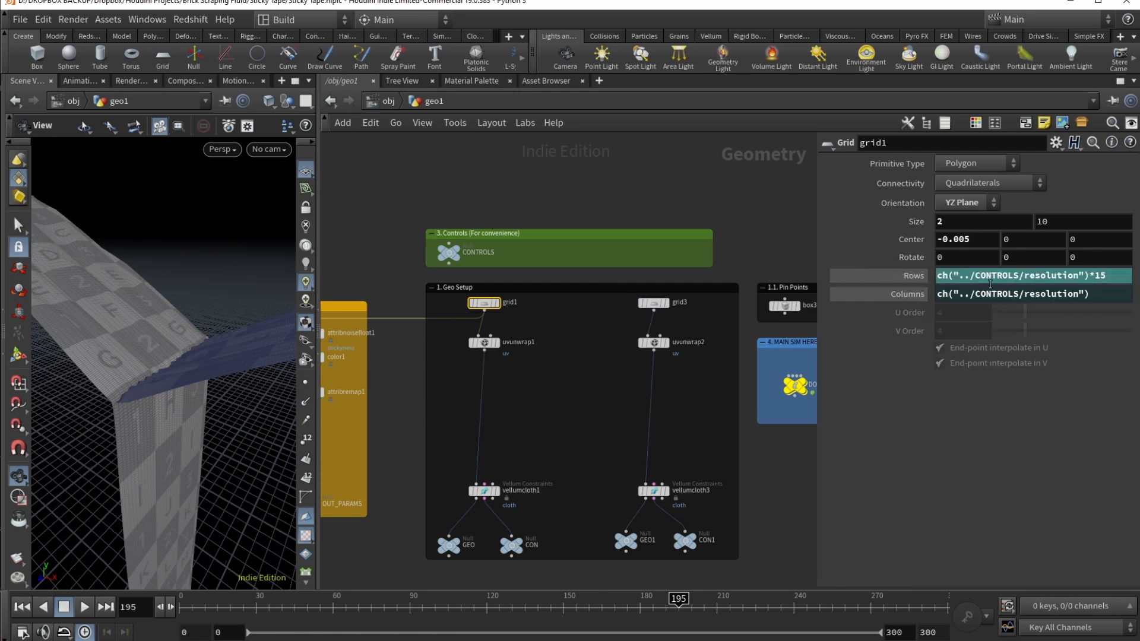
click(446, 249)
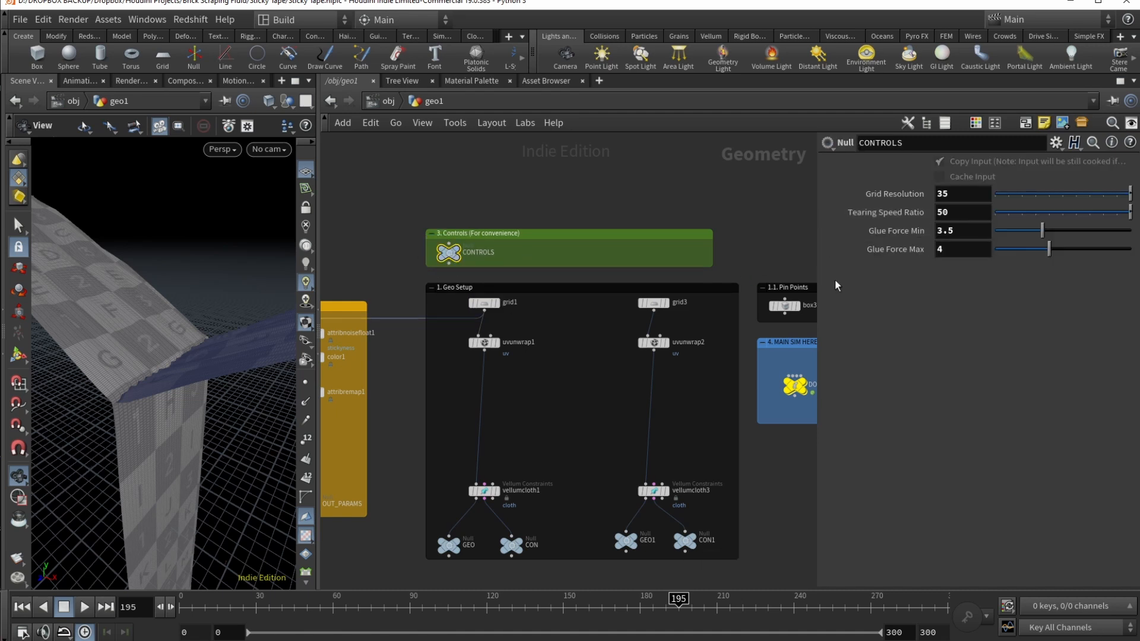
Step: Display only the box3 pin box in the viewport
middle_drag(719, 372, 575, 385)
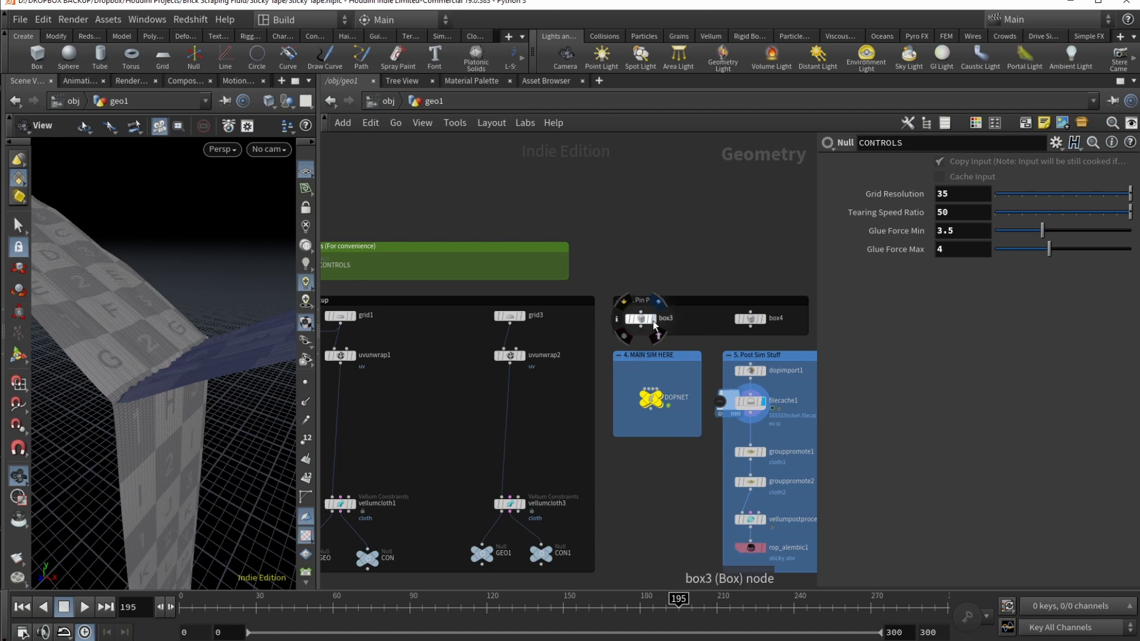
click(651, 319)
scroll(380, 368, down, 3)
drag(181, 315, 237, 331)
Step: Open box3's settings and expand its frame-driven $F/ch() Center X expression
mouse_move(357, 340)
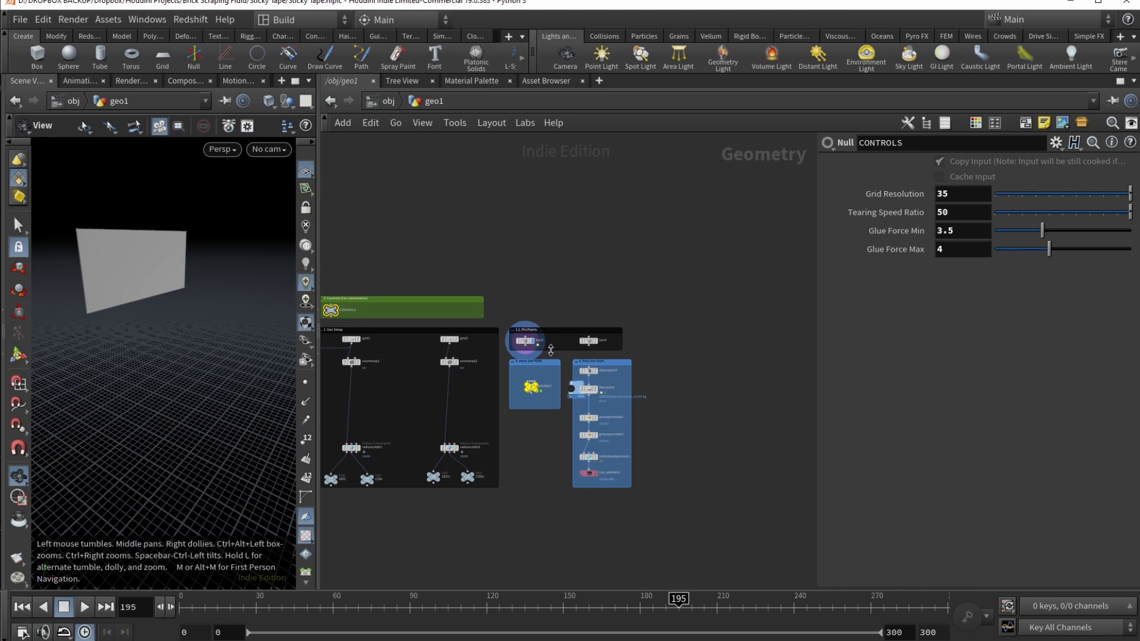
scroll(553, 353, up, 3)
click(524, 325)
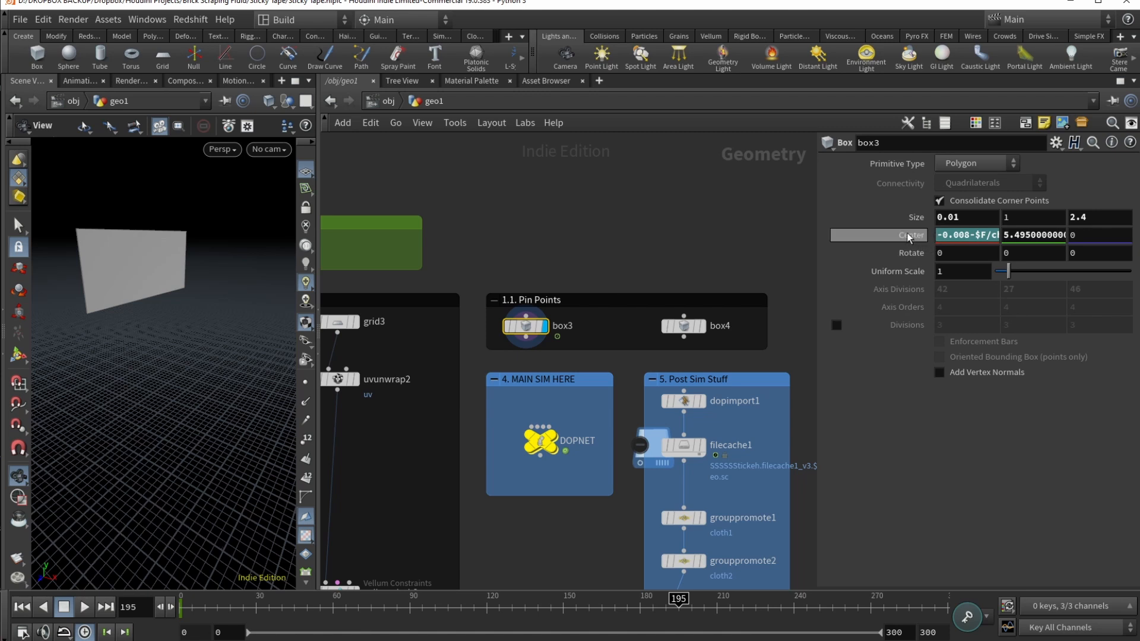
click(949, 235)
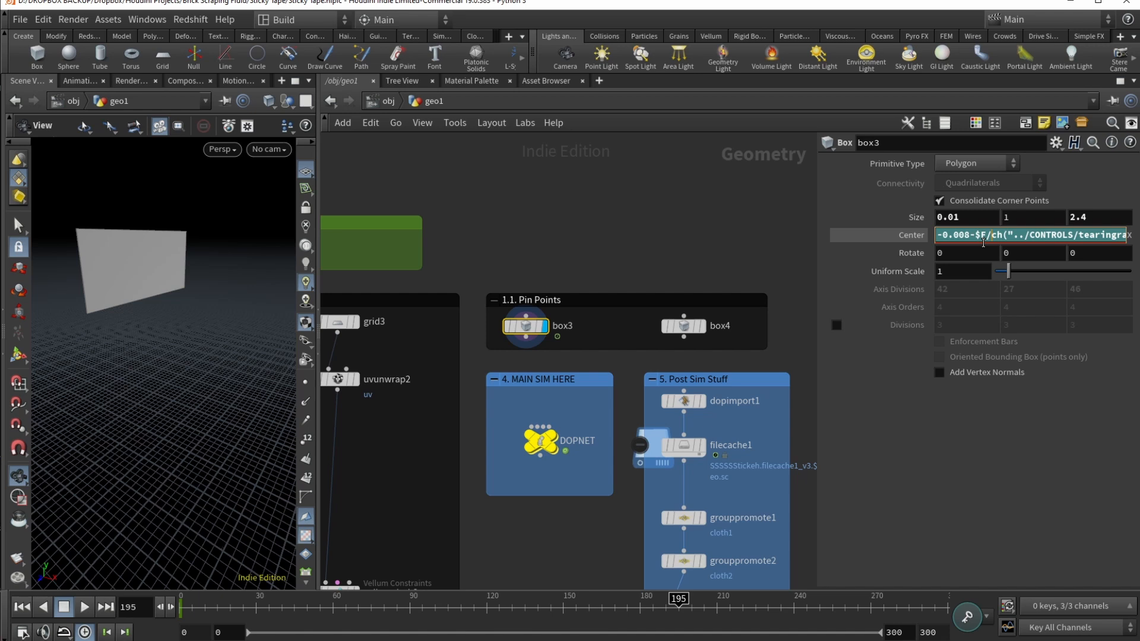
middle_drag(358, 467, 735, 402)
scroll(735, 402, down, 4)
Step: Check that attribremap1 remaps stickyness from 0–1 to an output range of 3.5 to 4
click(585, 299)
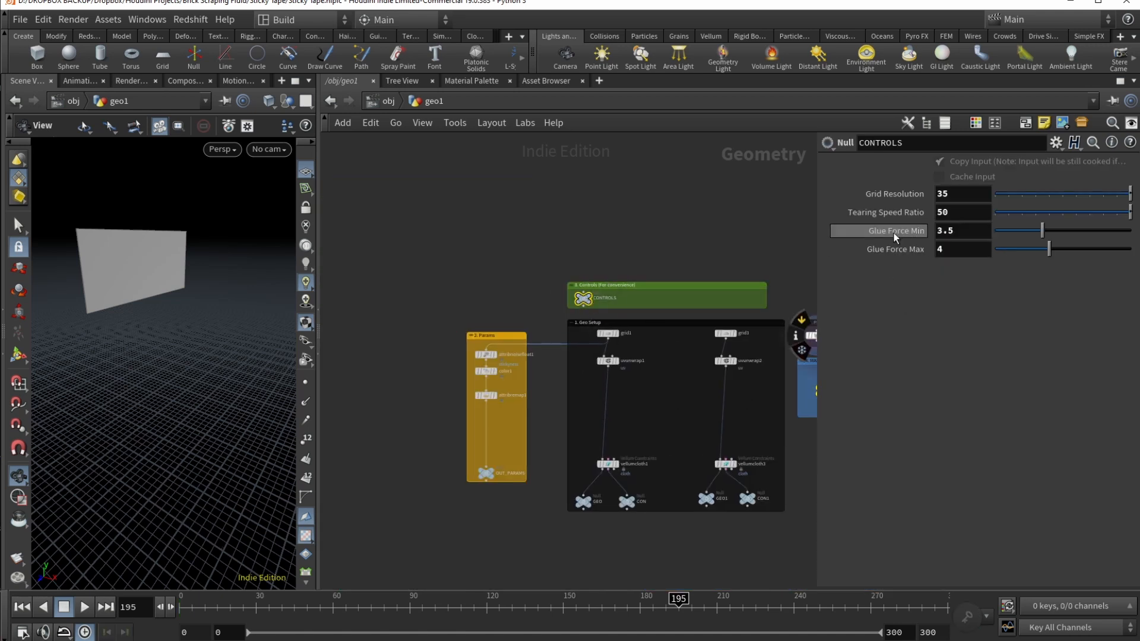
scroll(481, 426, up, 3)
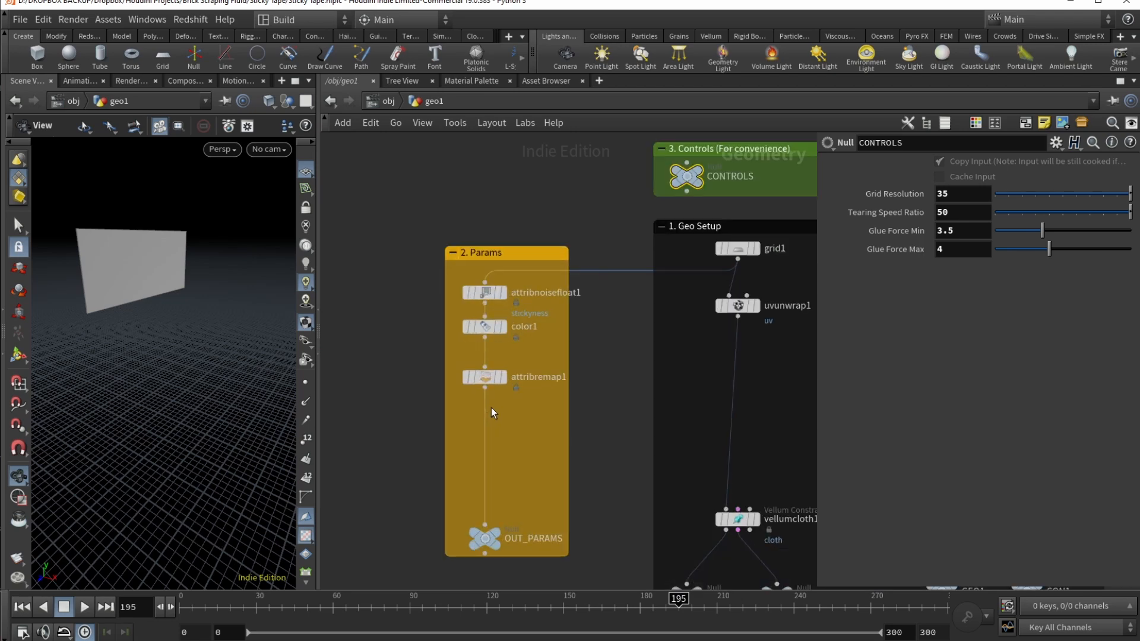
click(485, 376)
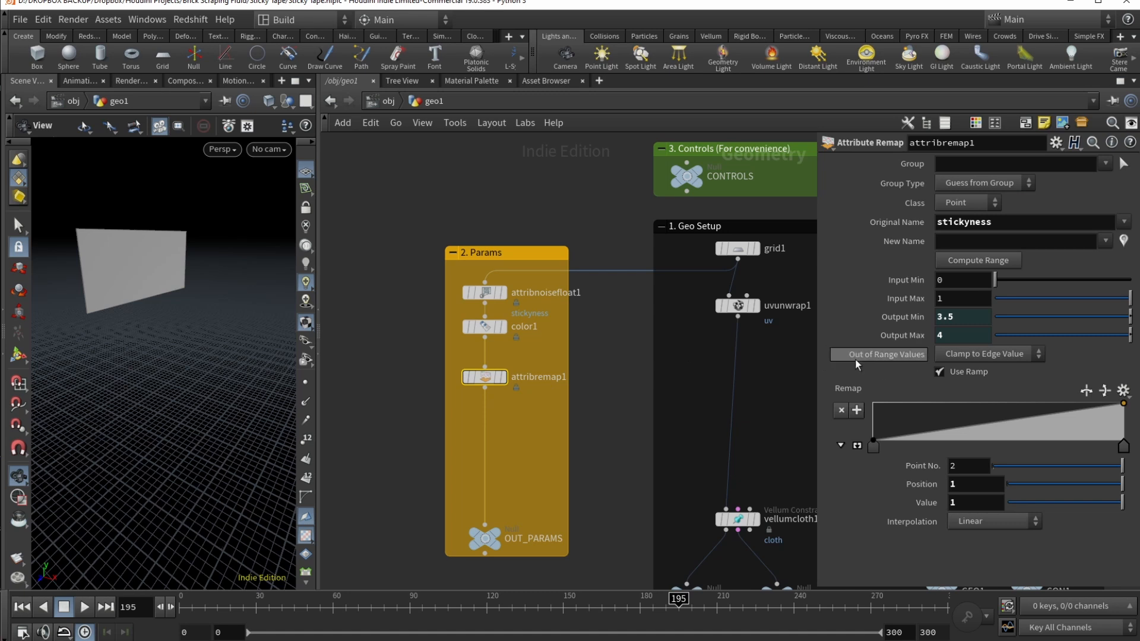
scroll(803, 357, down, 3)
middle_drag(803, 357, 565, 395)
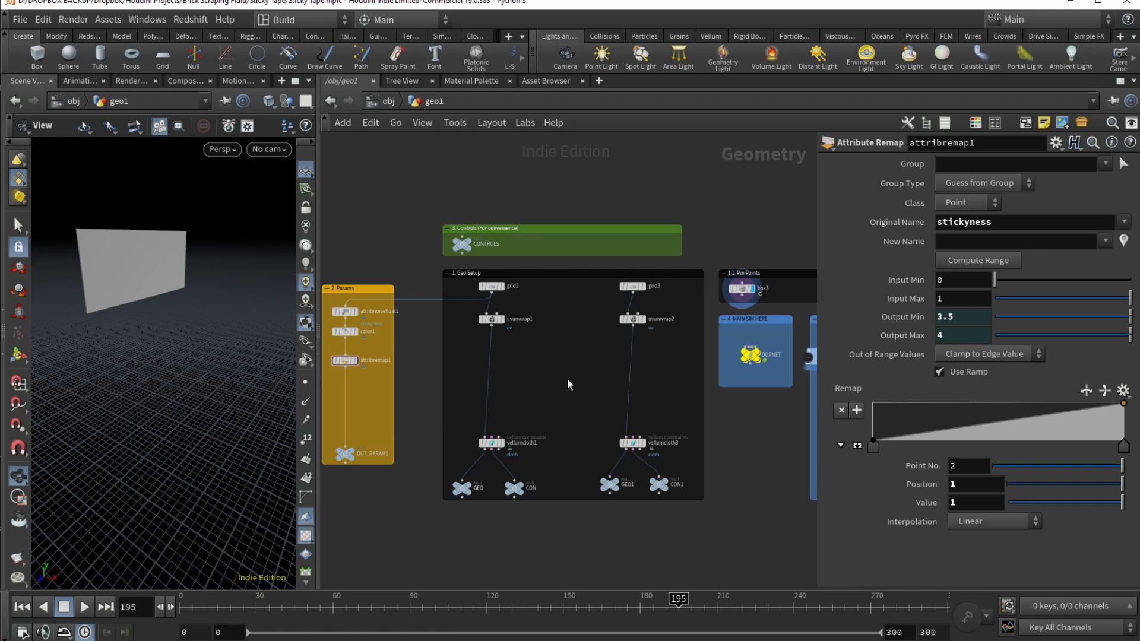
Step: Select grid1 and orbit around the vertical grid plane
scroll(579, 356, up, 2)
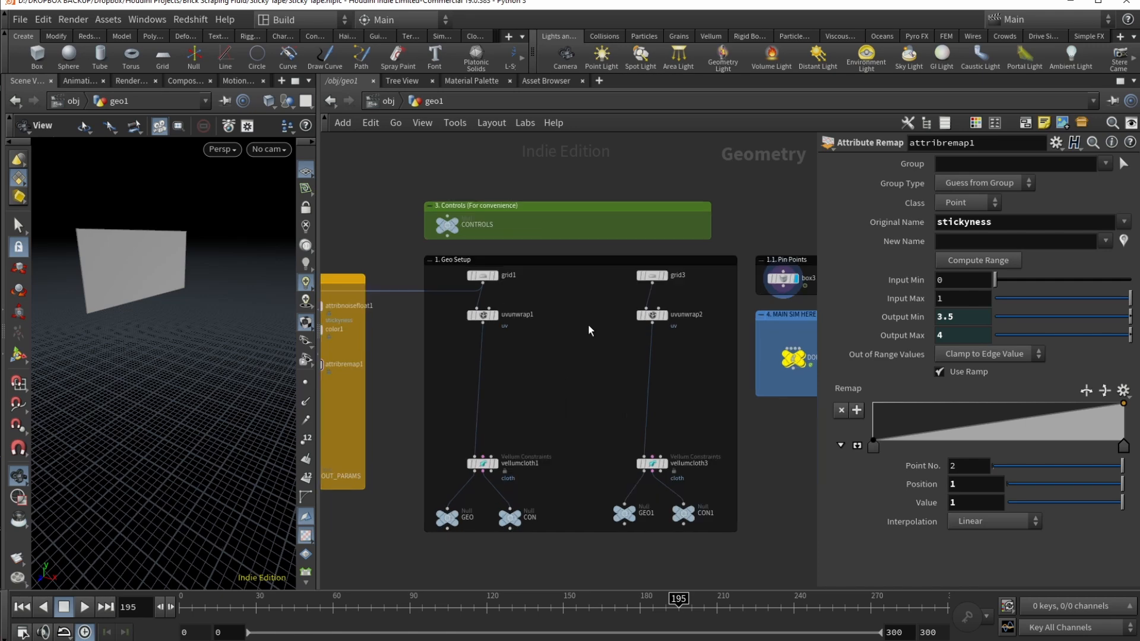
click(483, 277)
mouse_move(162, 361)
mouse_down()
mouse_move(170, 391)
mouse_move(196, 362)
mouse_move(145, 376)
mouse_move(178, 356)
mouse_up()
scroll(167, 368, up, 5)
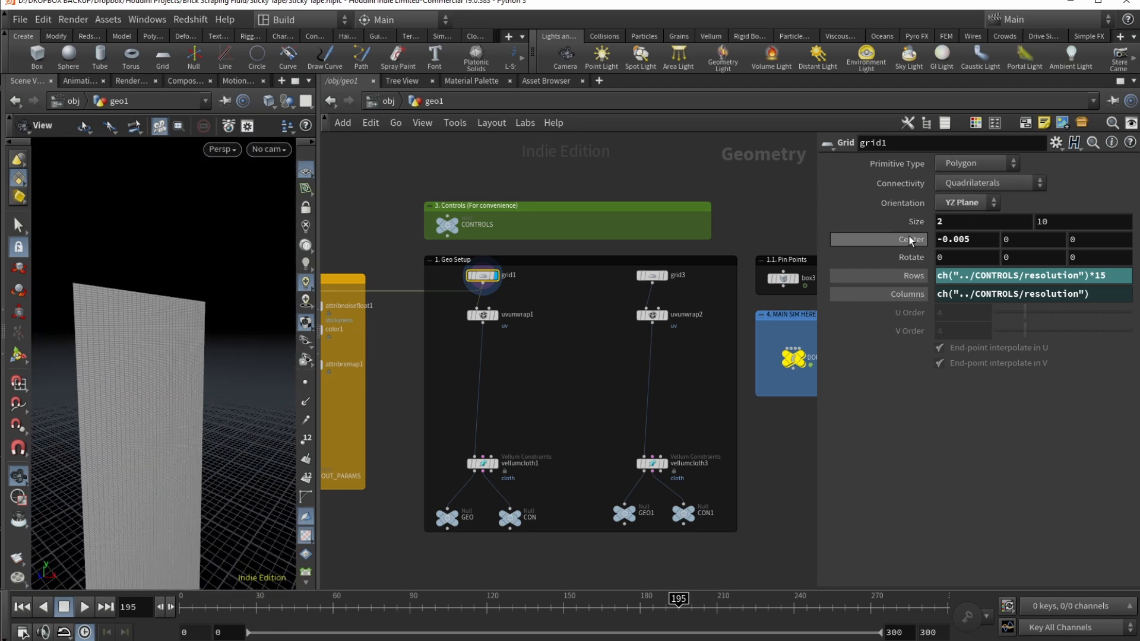
drag(209, 312, 65, 333)
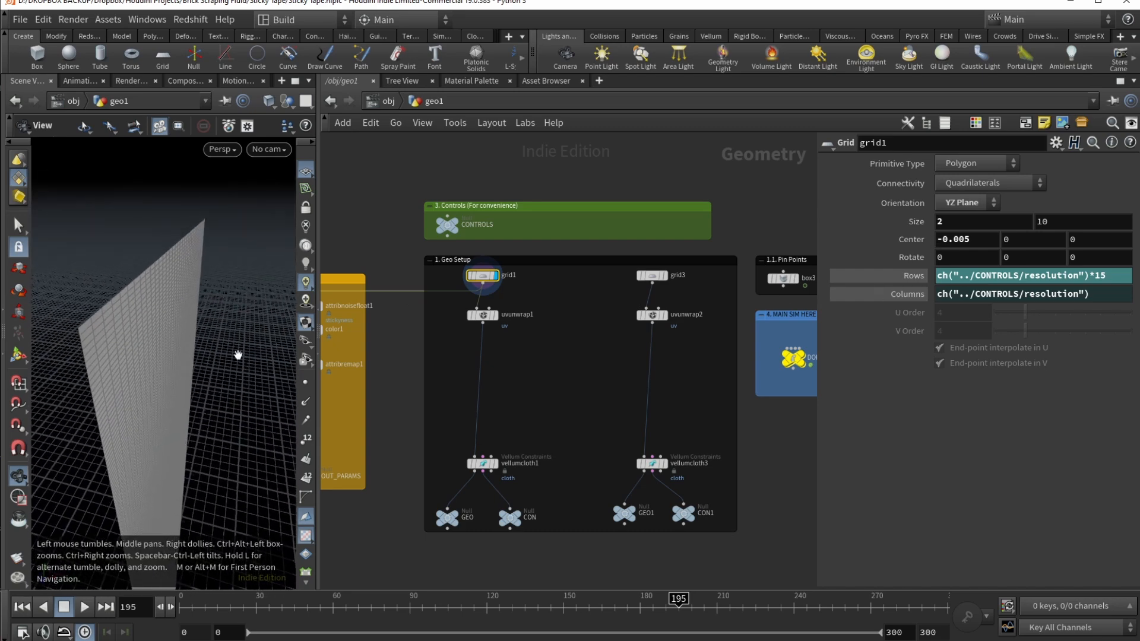
Step: Display uvunwrap1's UV-checkered grid, then vellumcloth1's cloth result at frame 0
click(494, 315)
drag(99, 356, 166, 299)
drag(77, 326, 173, 300)
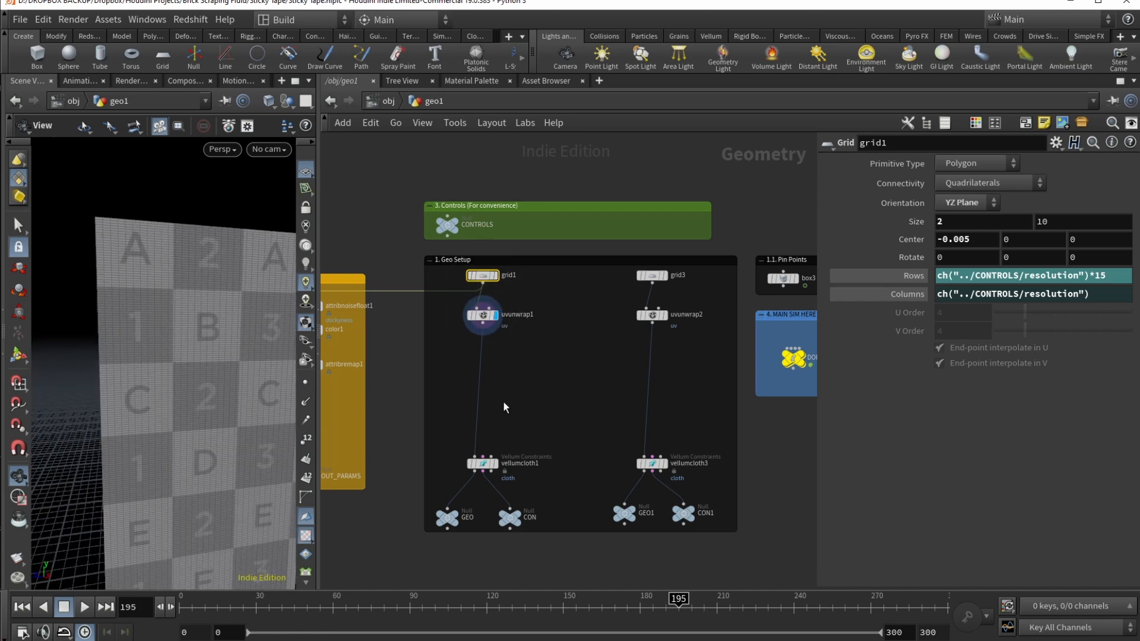
click(494, 462)
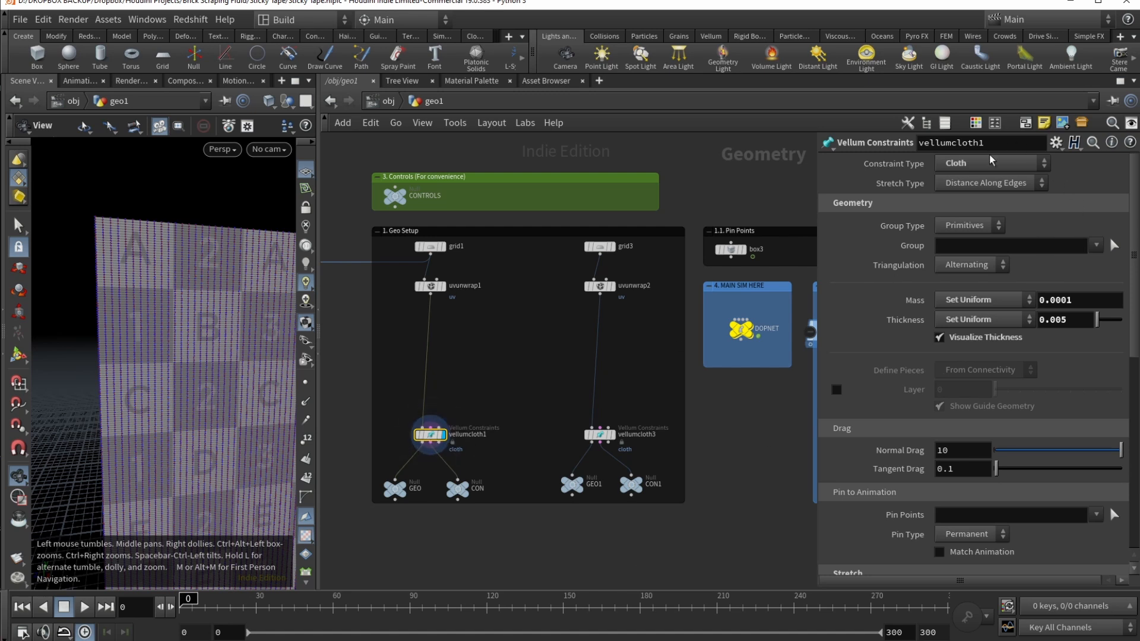
Step: Widen the parameter panel, leave vellumcloth1's bend stiffness at 1 × 0.000001, and select CON1
drag(817, 300, 721, 300)
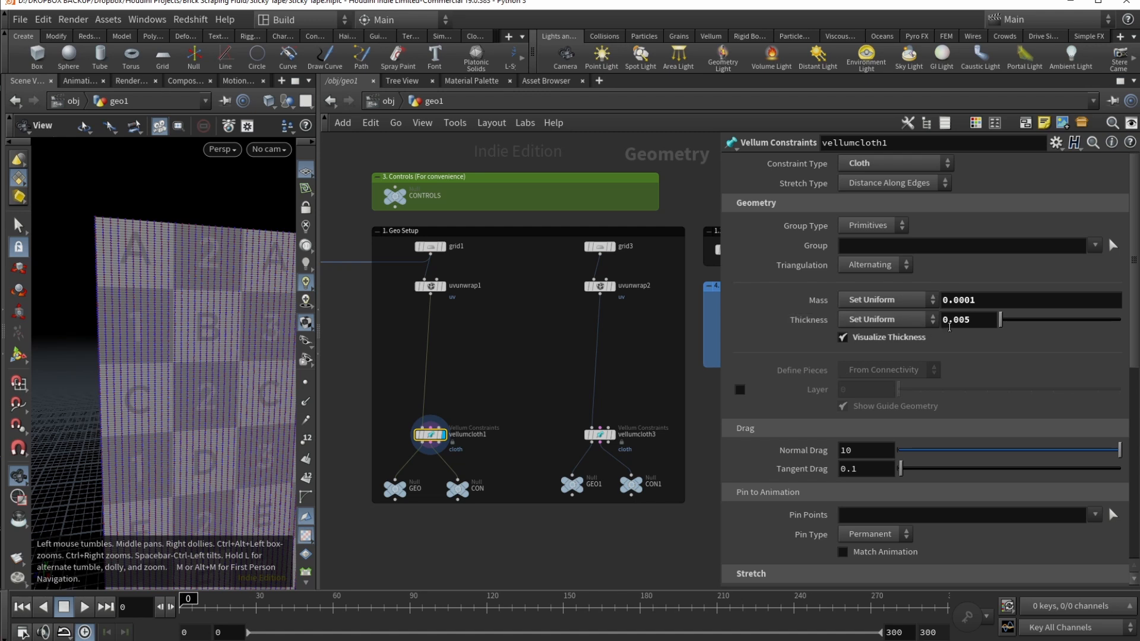
scroll(1019, 412, down, 8)
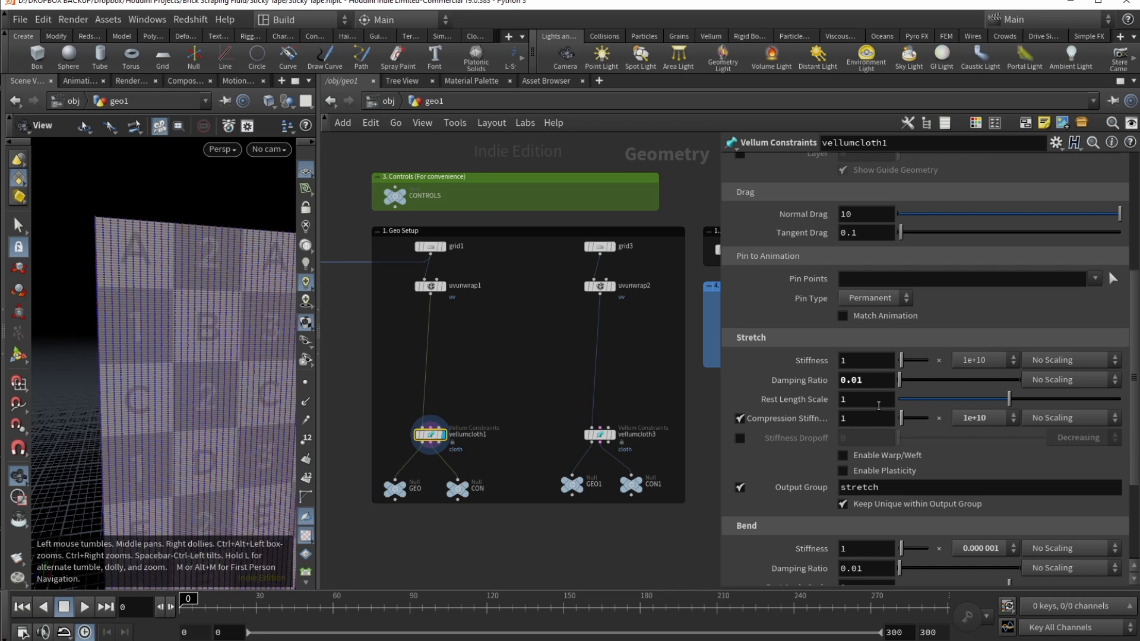
scroll(974, 467, down, 5)
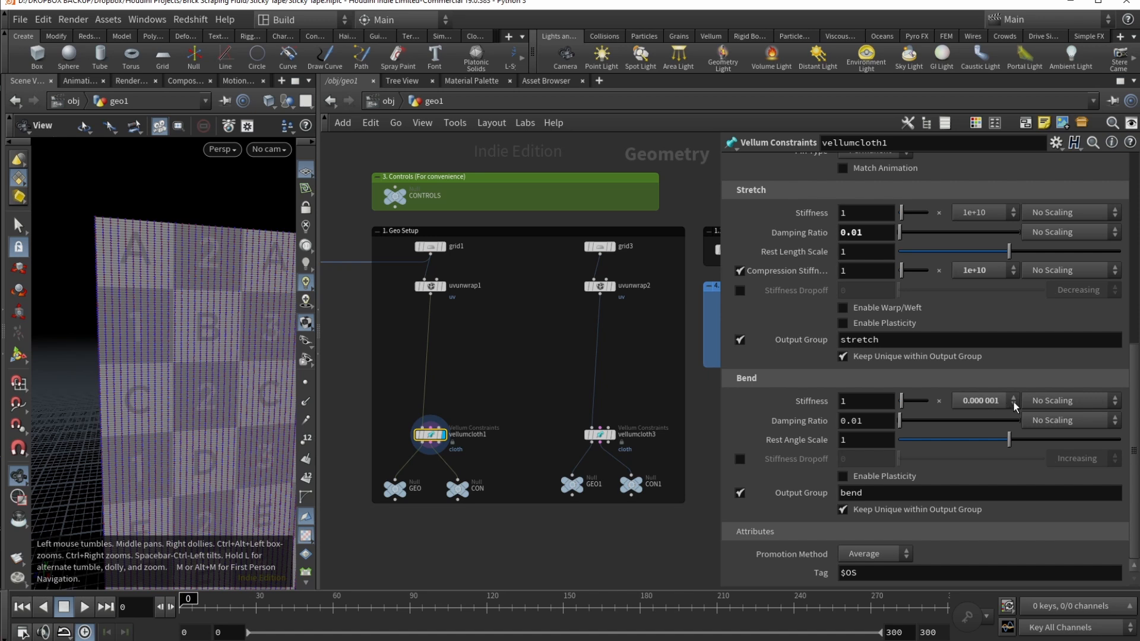
click(1013, 403)
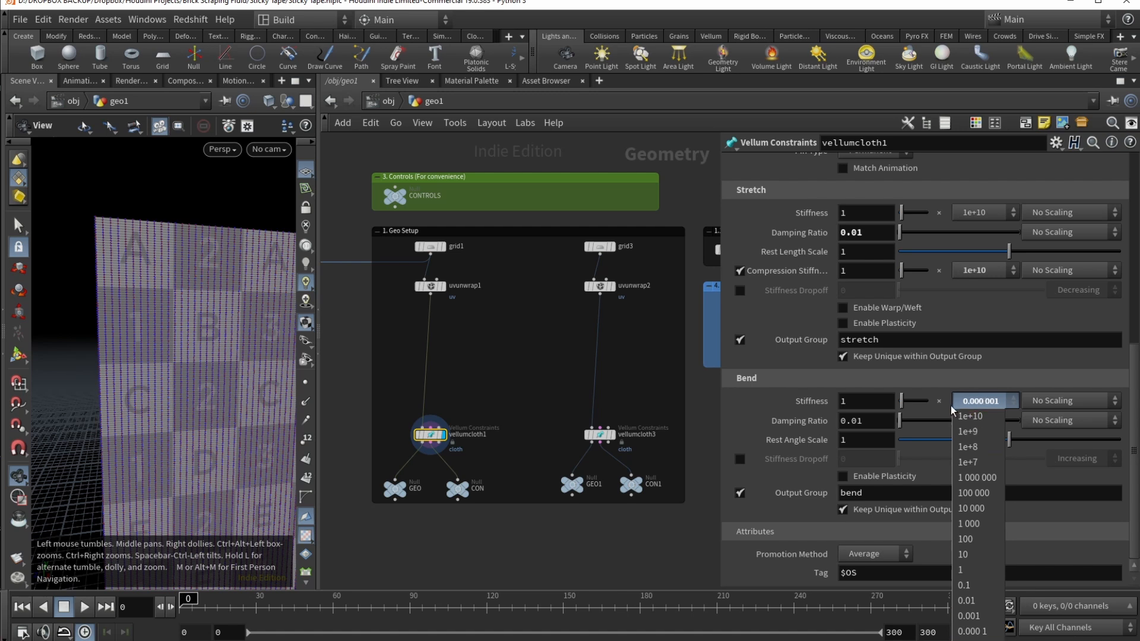
click(993, 404)
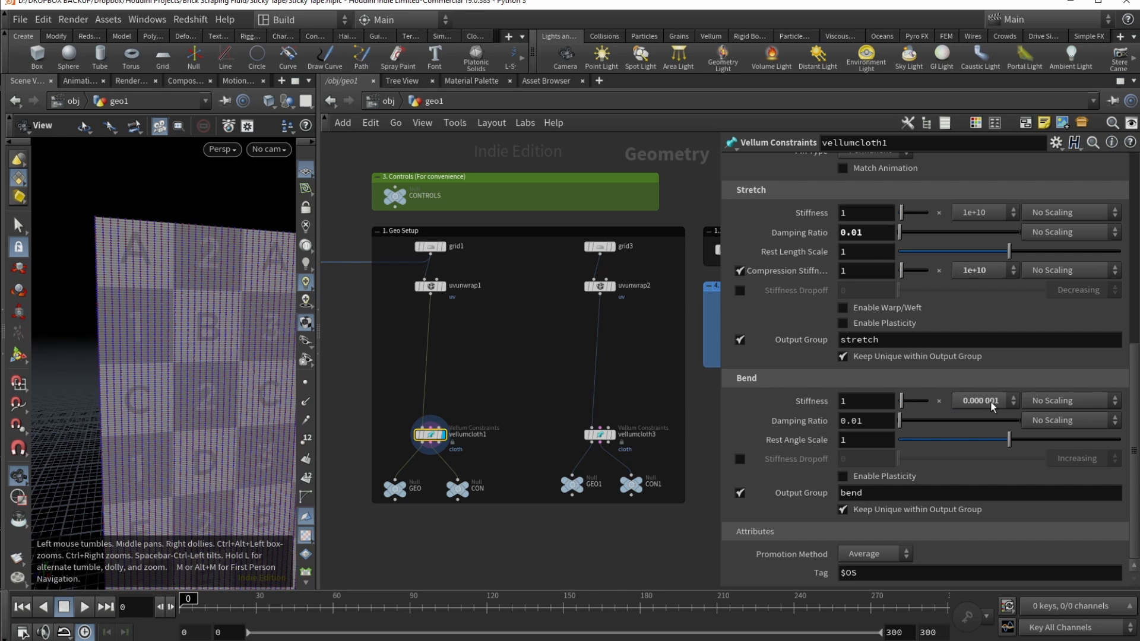
drag(519, 249, 667, 477)
click(630, 484)
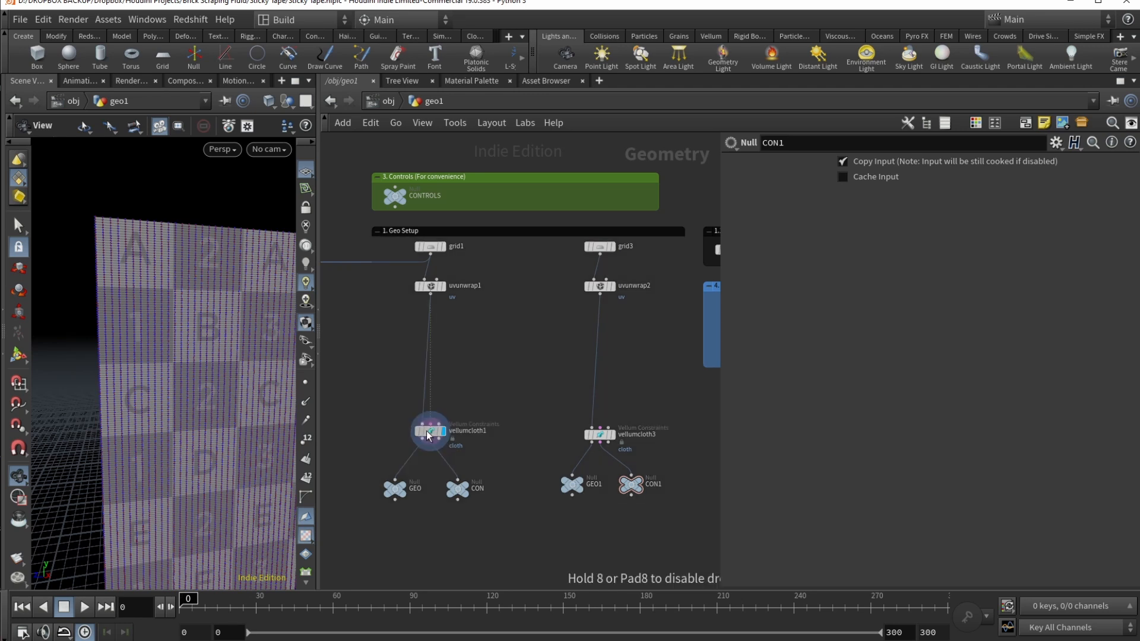
Step: Add a new merge node inside the Geo Setup box
click(412, 488)
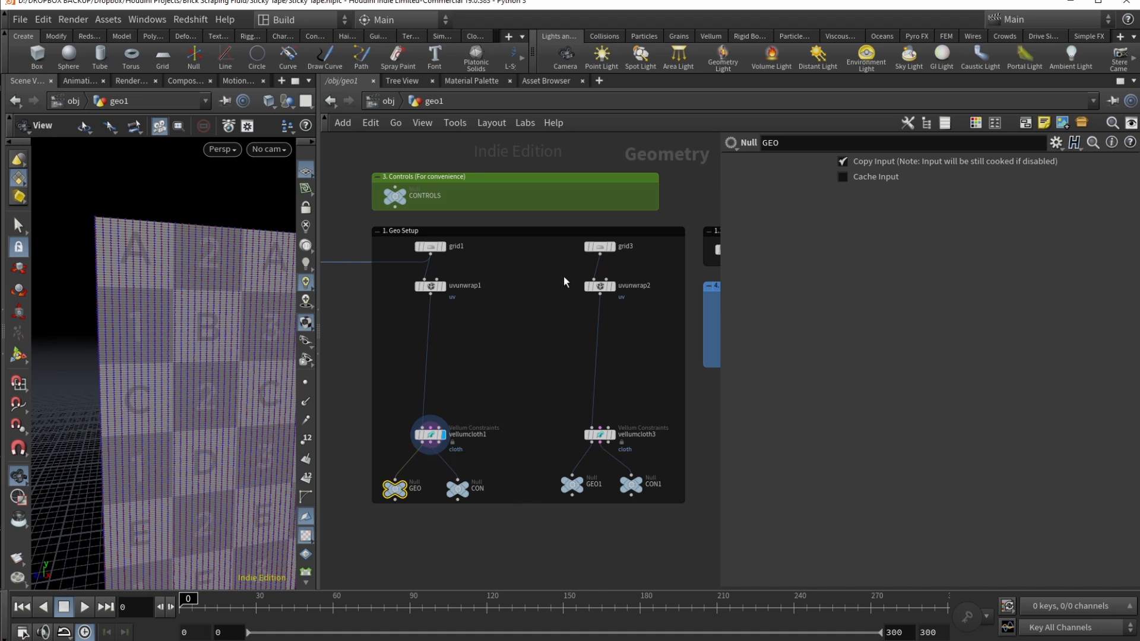
click(519, 340)
key(Tab)
text(m)
key(Escape)
click(521, 329)
Step: Wire grid1 and grid3 into merge1 and display both grids
scroll(521, 340, down, 1)
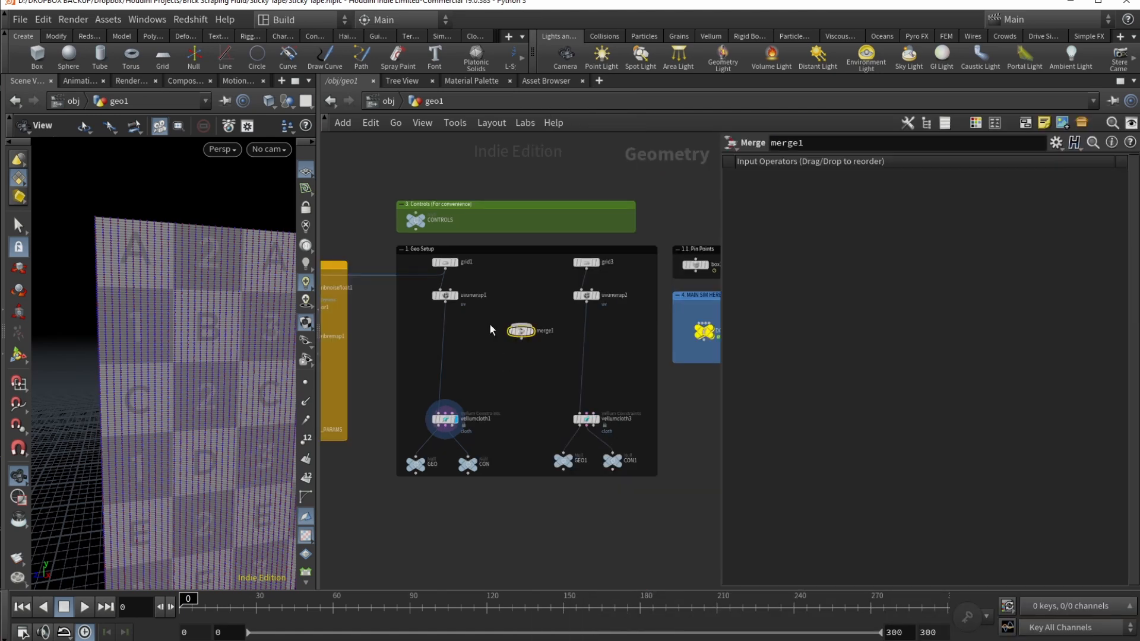
drag(445, 270, 521, 325)
drag(586, 270, 521, 327)
click(532, 331)
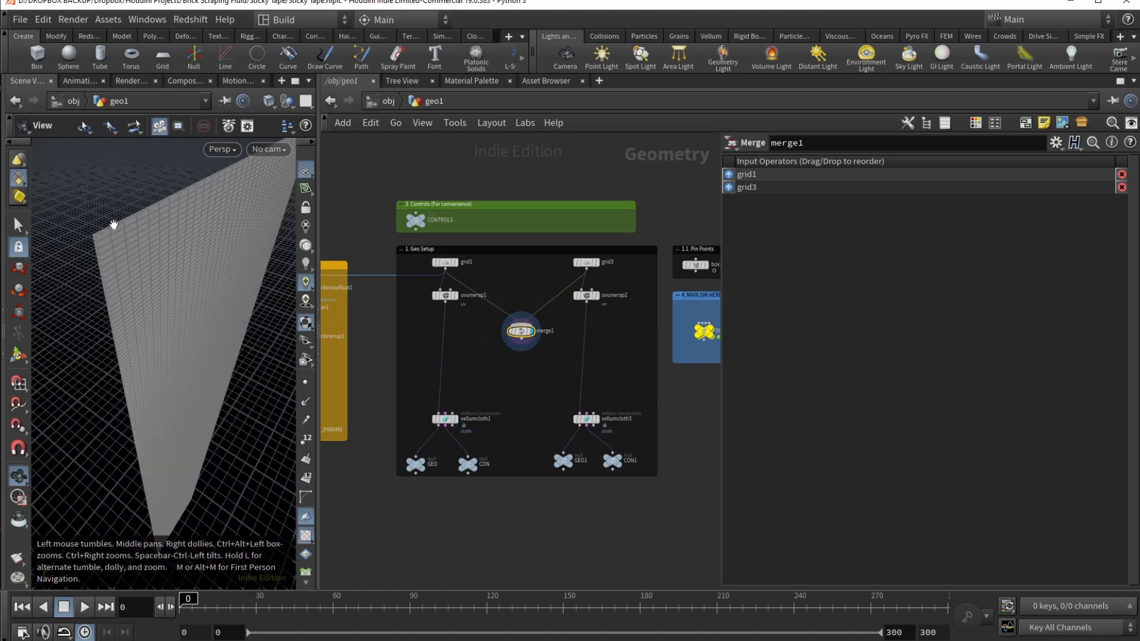
scroll(98, 229, up, 4)
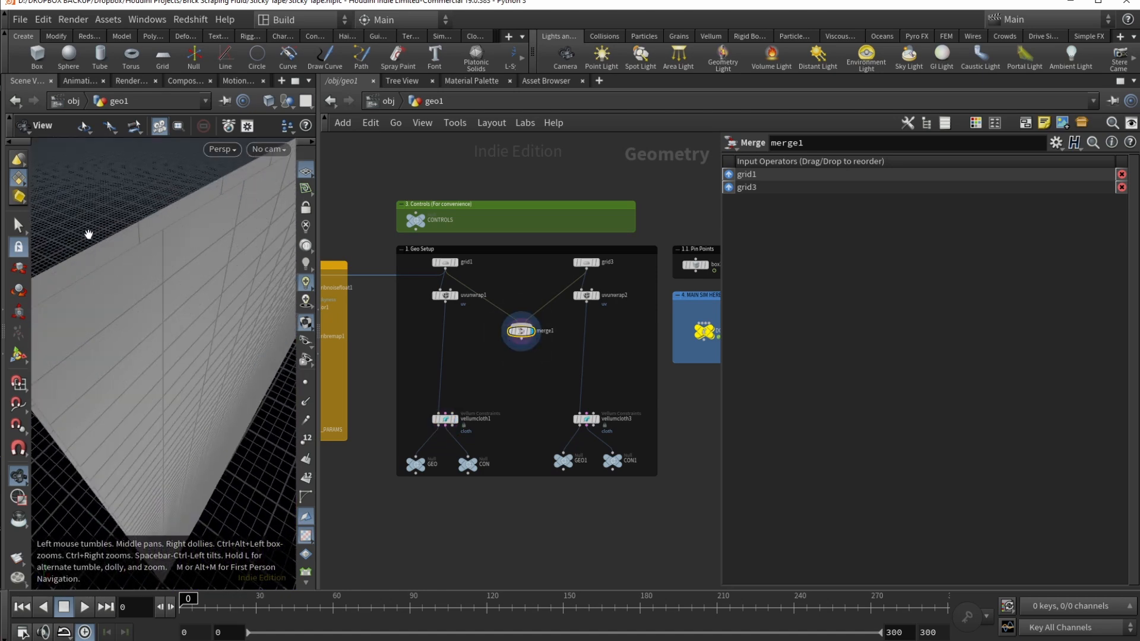
scroll(83, 239, down, 3)
drag(97, 237, 169, 290)
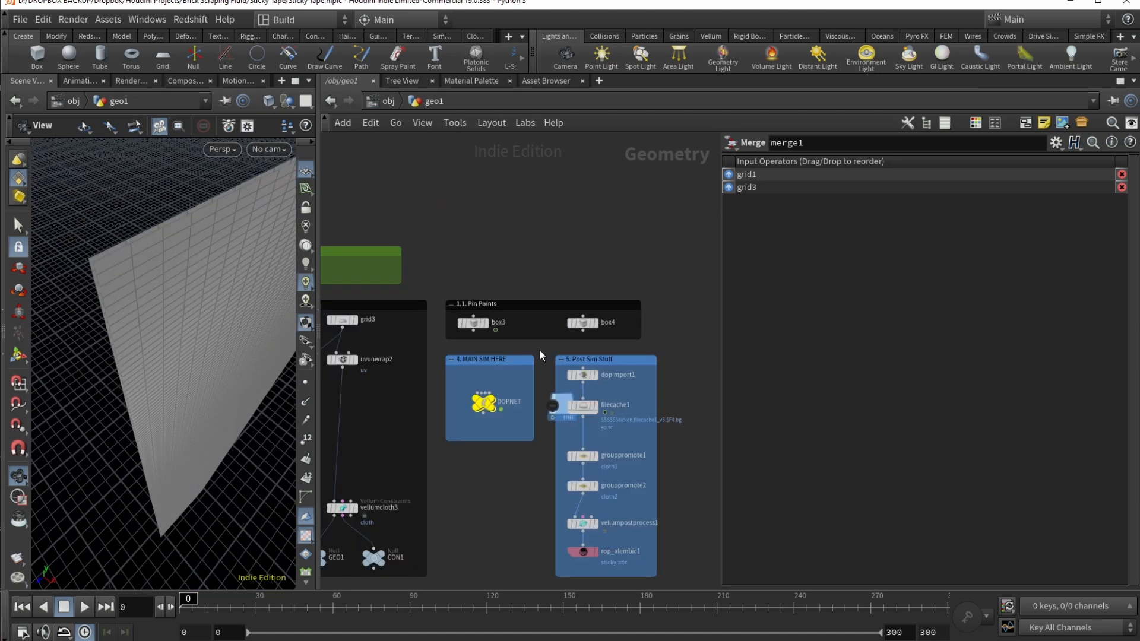
Step: Add a merge node below Pin Points and wire box3 and box4 into it
key(Tab)
text(med)
key(BackSpace)
key(BackSpace)
text(erge)
key(Return)
click(540, 350)
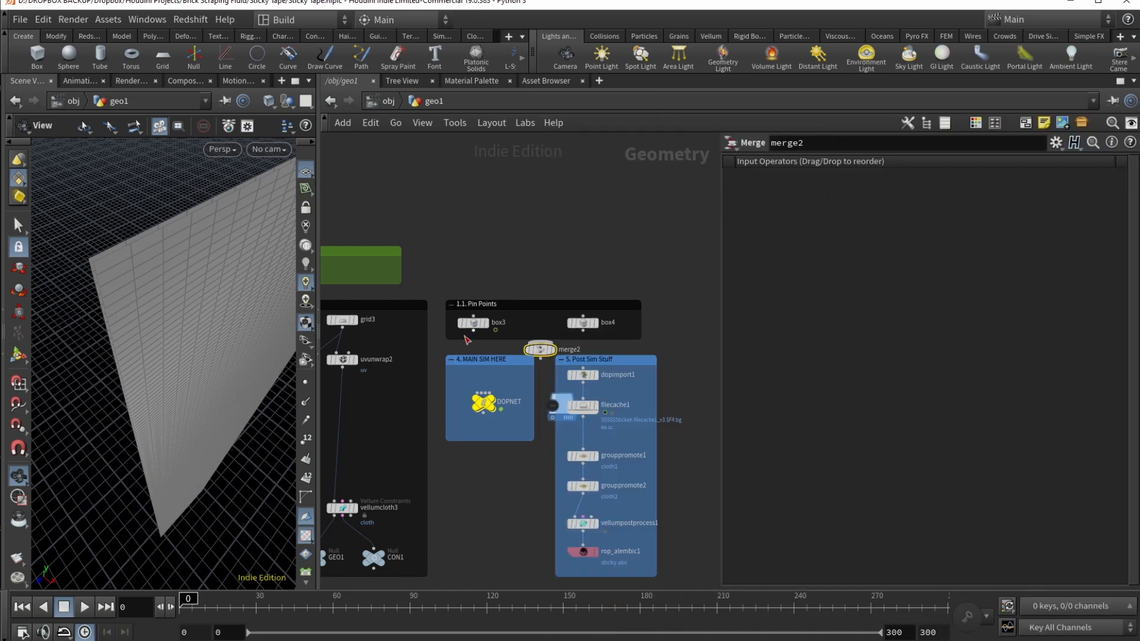
drag(473, 330, 541, 343)
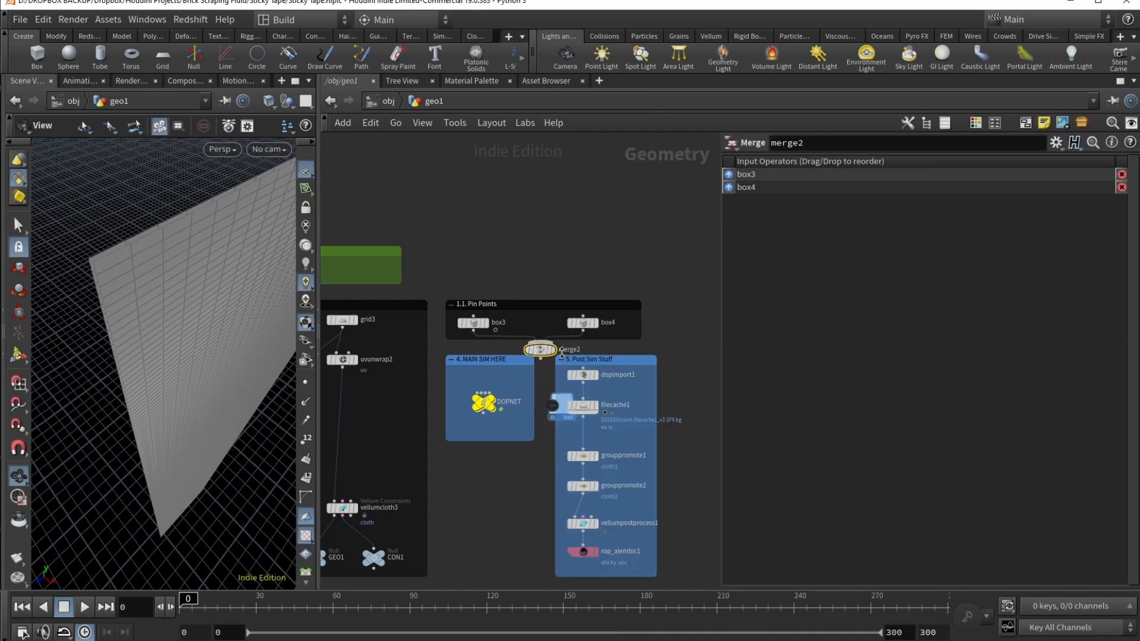
click(550, 350)
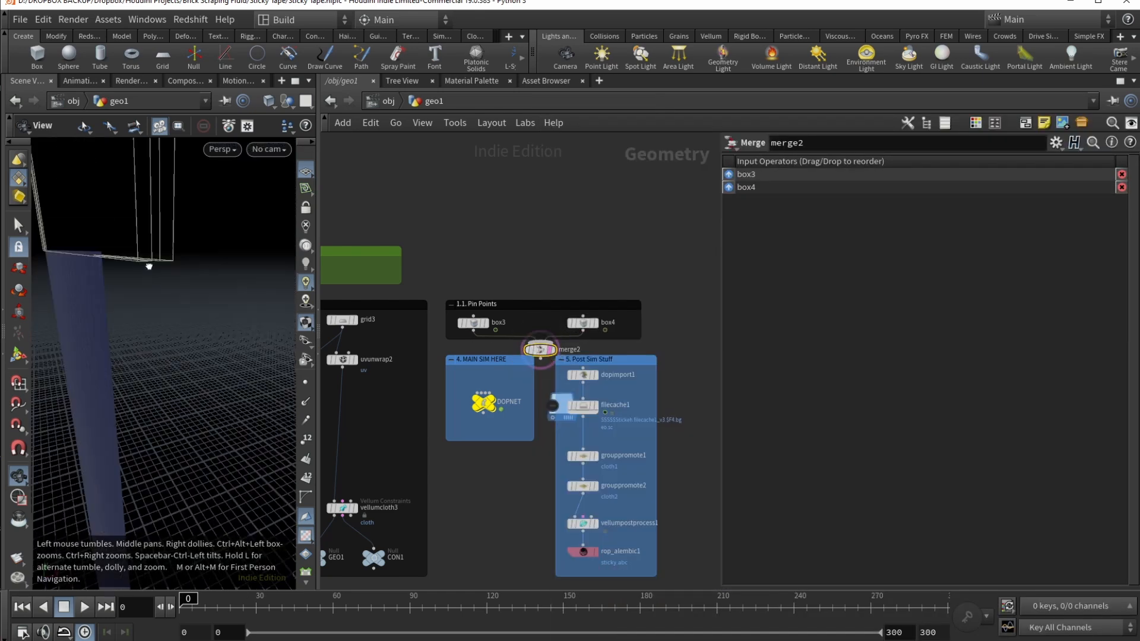
drag(148, 264, 178, 315)
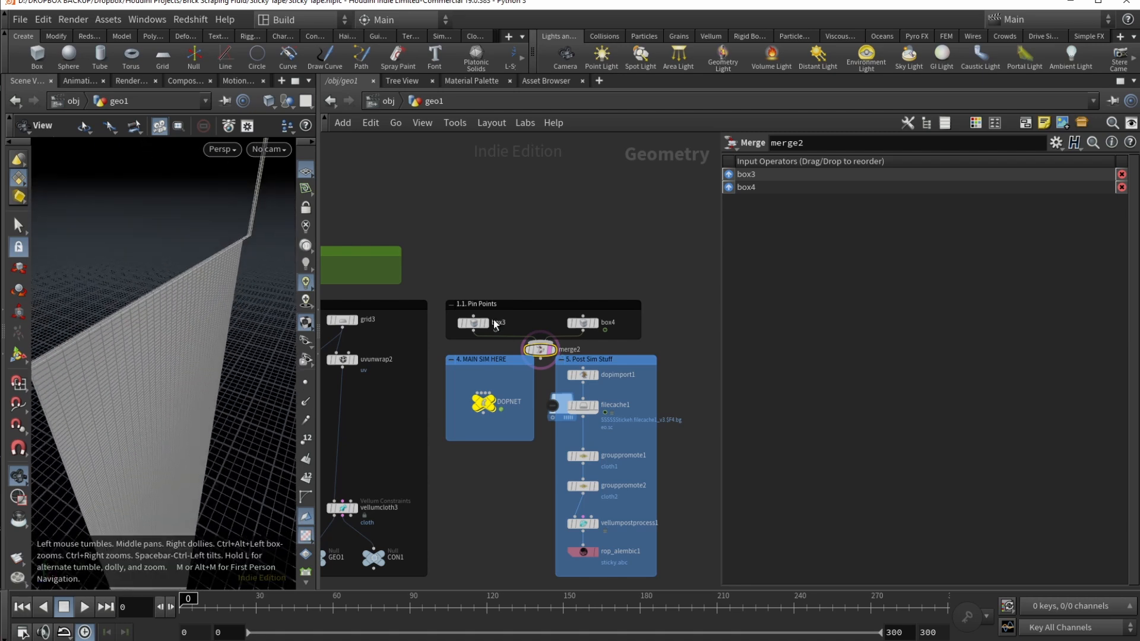
Step: Delete merge2 and reframe the network on the Pin Points box
key(Delete)
middle_drag(415, 363, 500, 349)
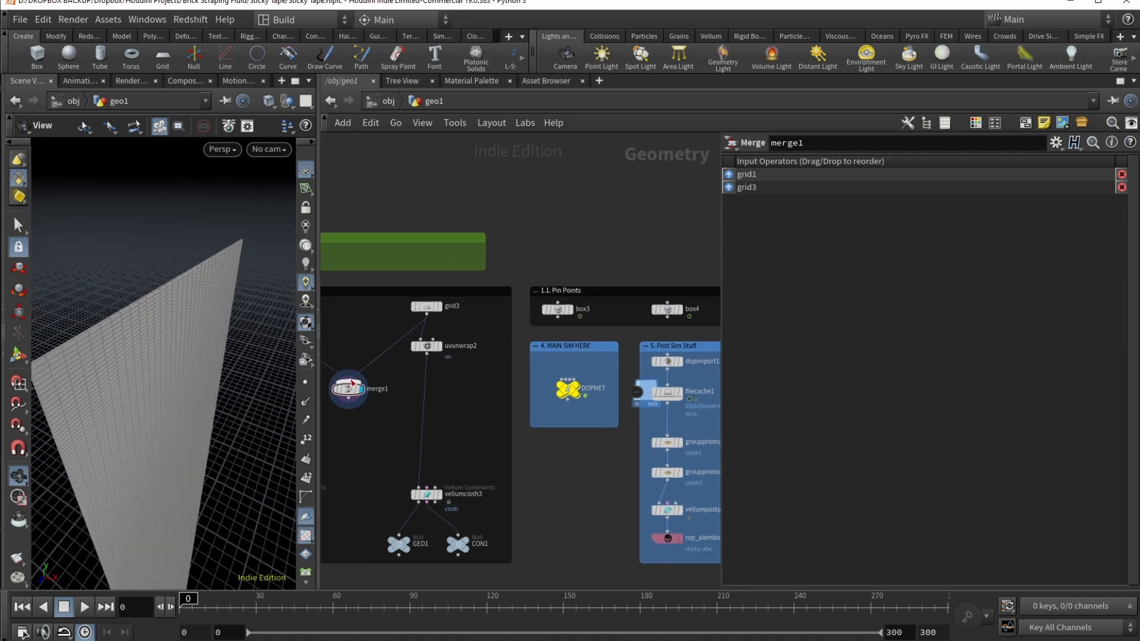
click(351, 382)
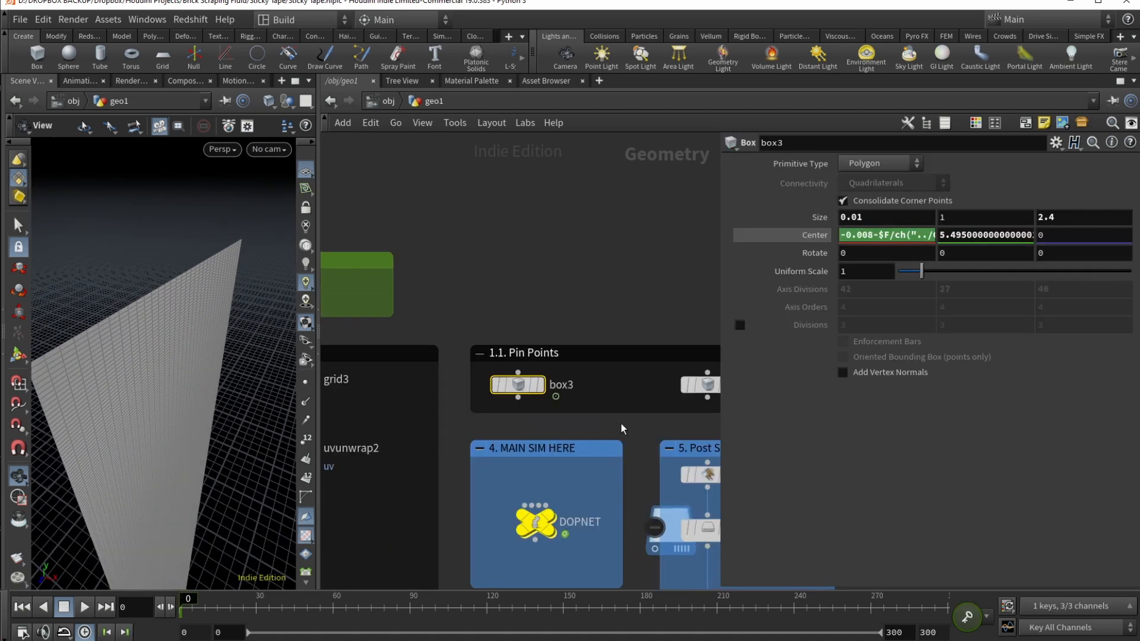
middle_drag(610, 408, 518, 401)
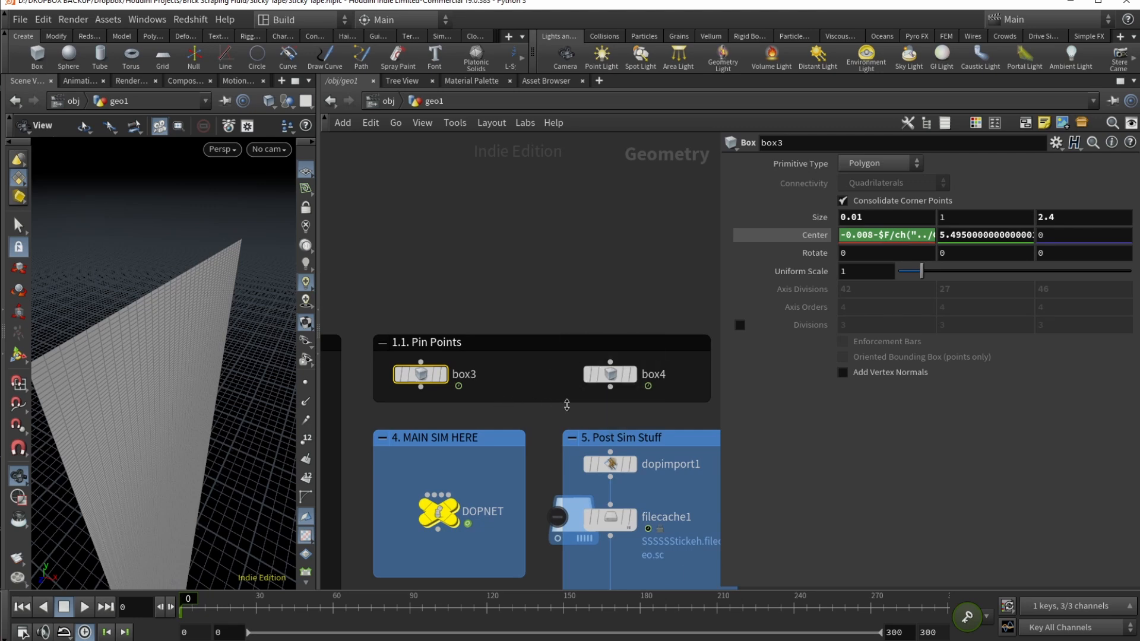
click(526, 411)
Step: Create merge1 with 'mer', wire box3 and box4 into it, and display the merged pin boxes
key(Tab)
text(mer)
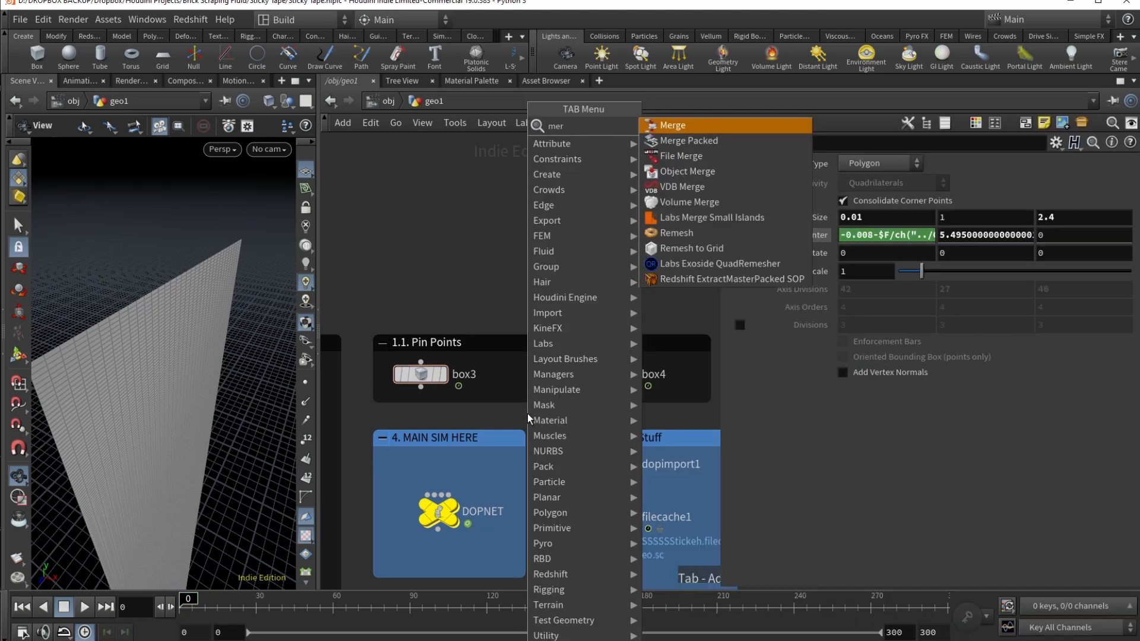
key(Return)
click(526, 413)
click(420, 387)
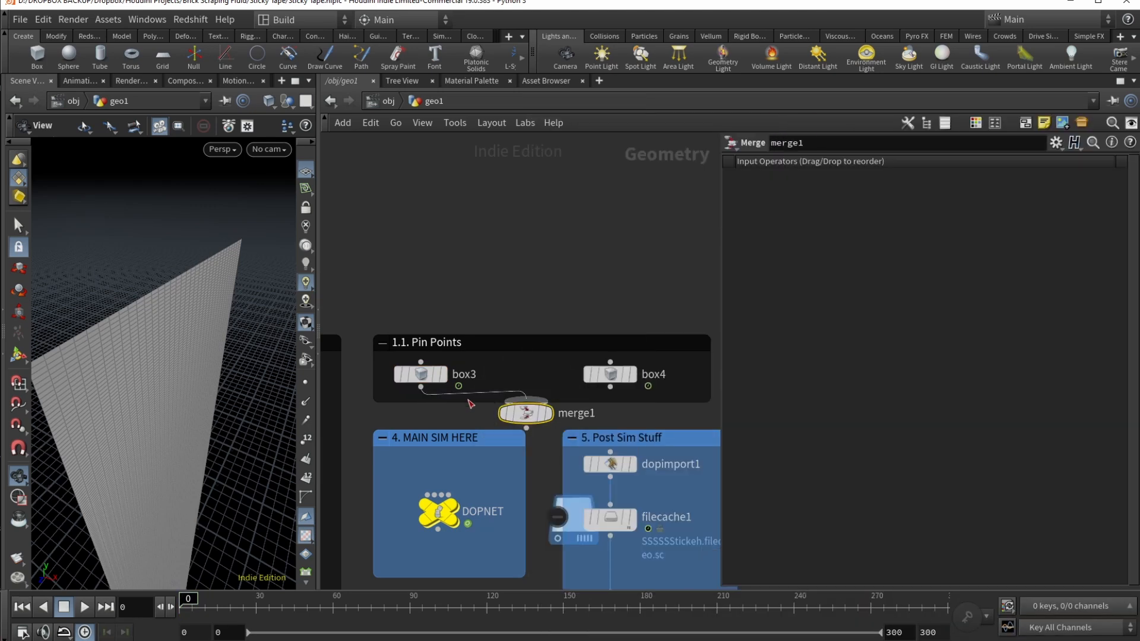
click(526, 400)
click(610, 387)
click(526, 400)
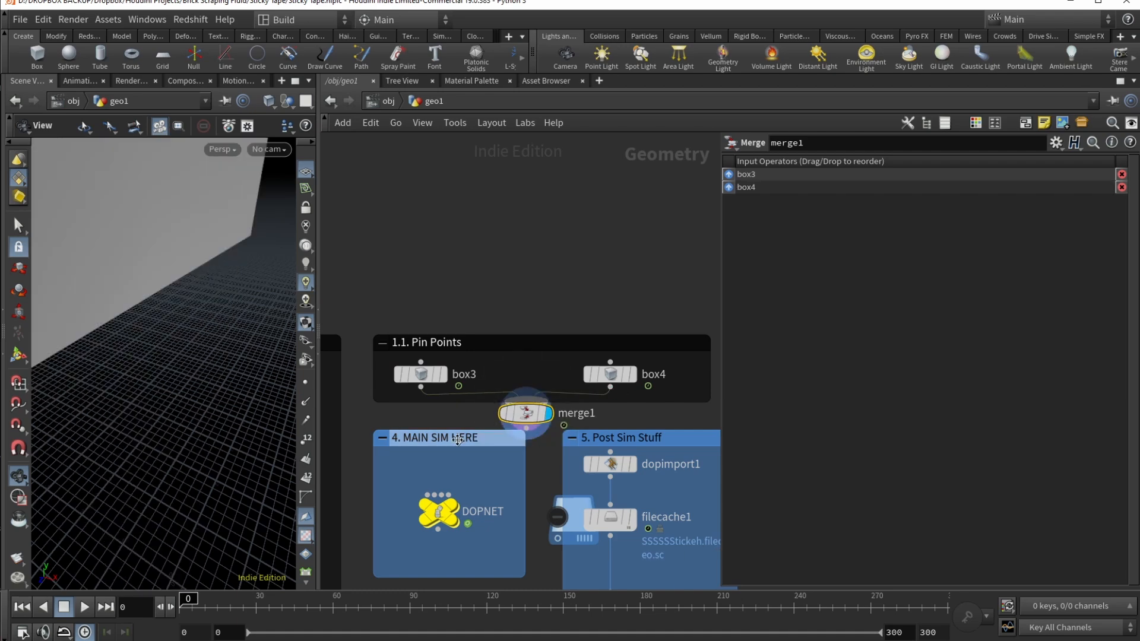
Step: Scrub to about frame 141 and back to 0 to watch the pin box move
scroll(150, 392, down, 5)
drag(150, 391, 208, 424)
mouse_move(194, 601)
mouse_down()
mouse_move(615, 603)
mouse_move(180, 604)
mouse_up()
middle_drag(465, 398, 587, 385)
Step: Select box3 to view its Center at -0.008, 5.495
middle_drag(419, 418, 536, 408)
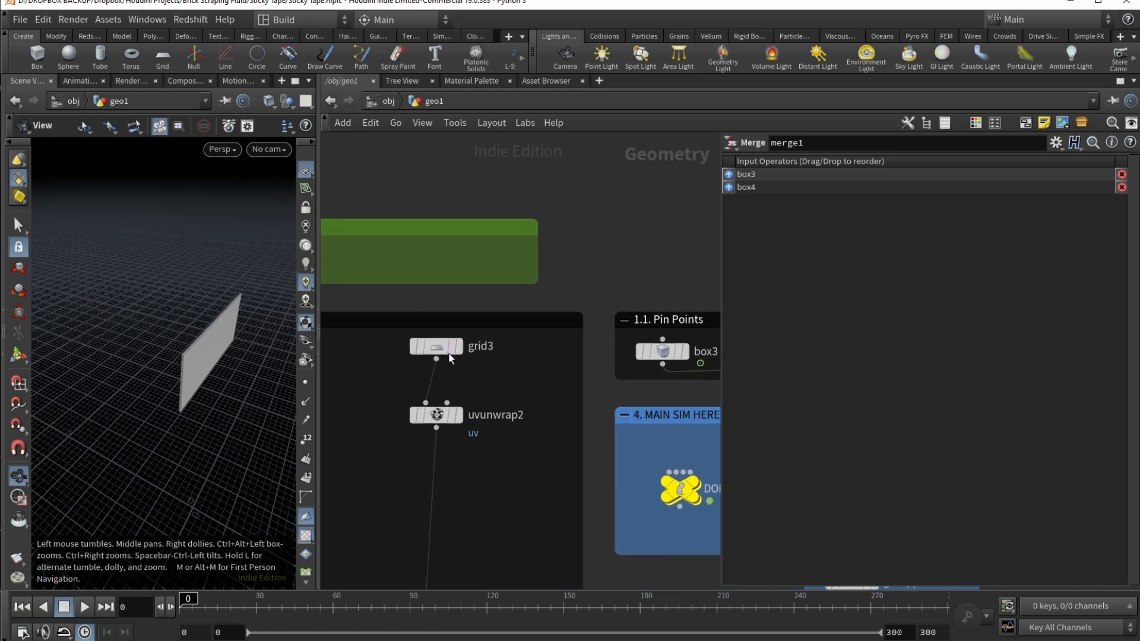
middle_drag(622, 379, 600, 378)
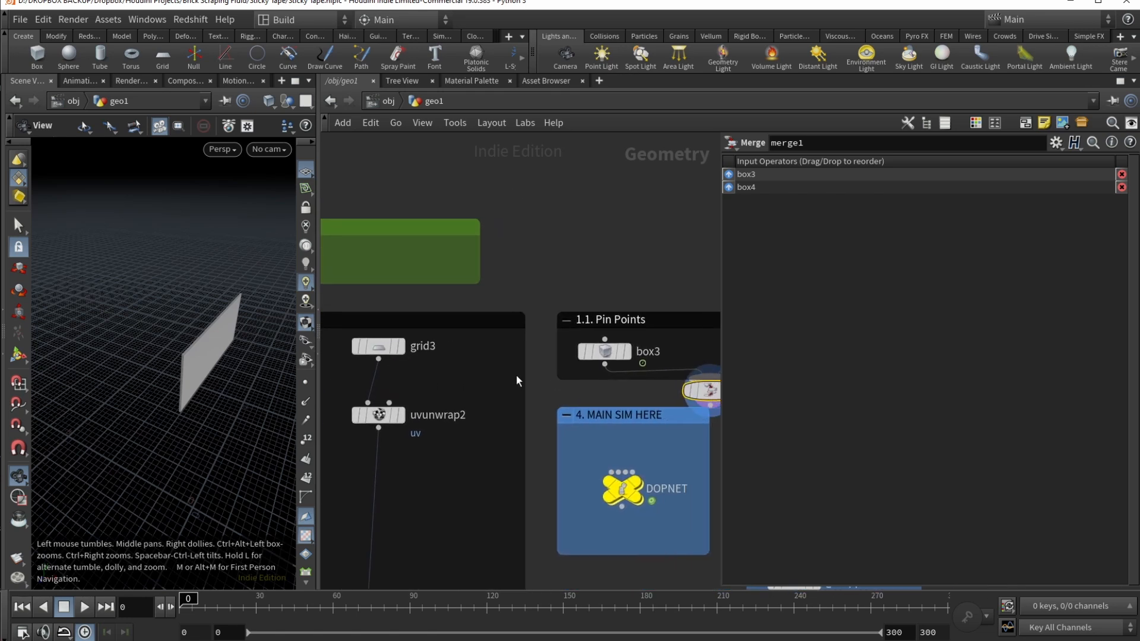
scroll(515, 375, down, 4)
click(571, 365)
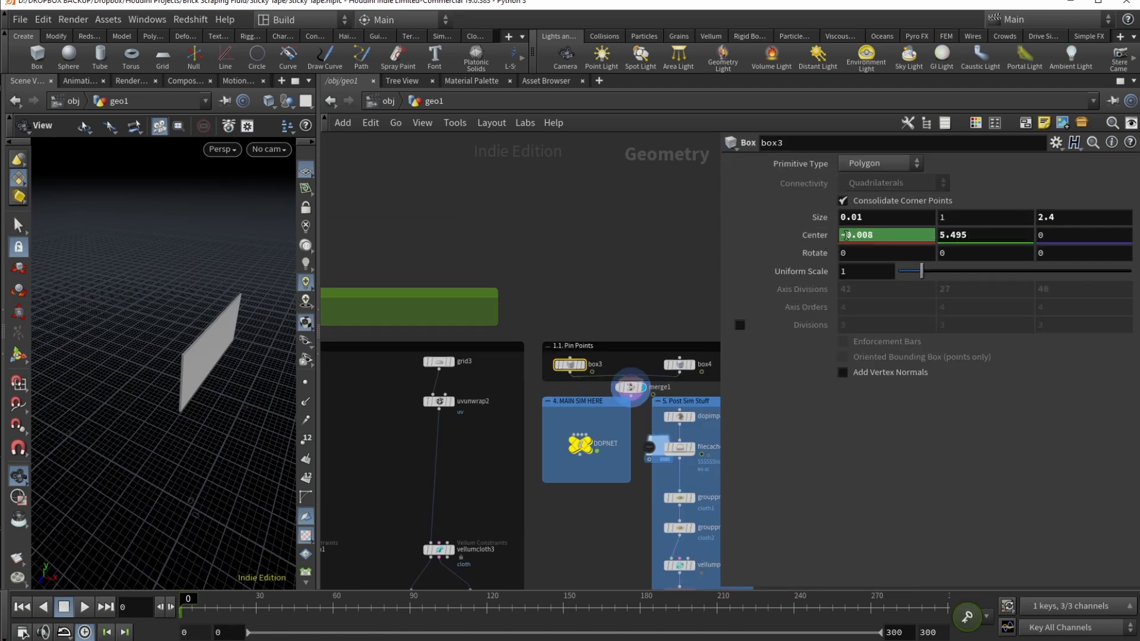
Step: Read box3's Center X expression: the -0.008 offset and the CONTROLS/tearingratio reference
click(824, 238)
drag(840, 238, 877, 238)
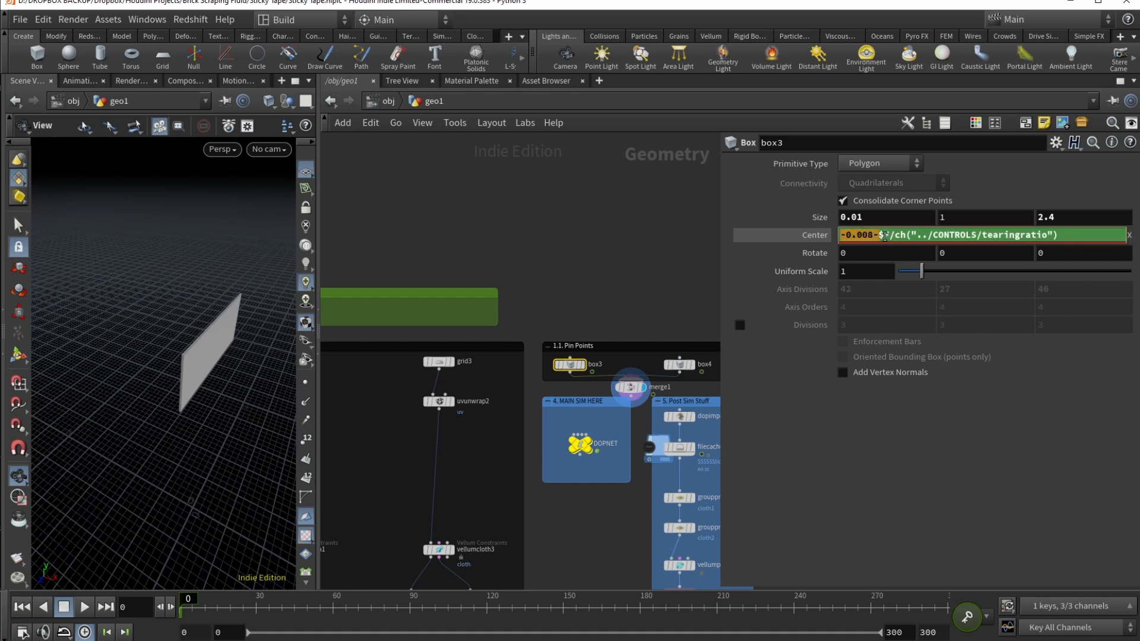
click(882, 235)
drag(895, 235, 1065, 235)
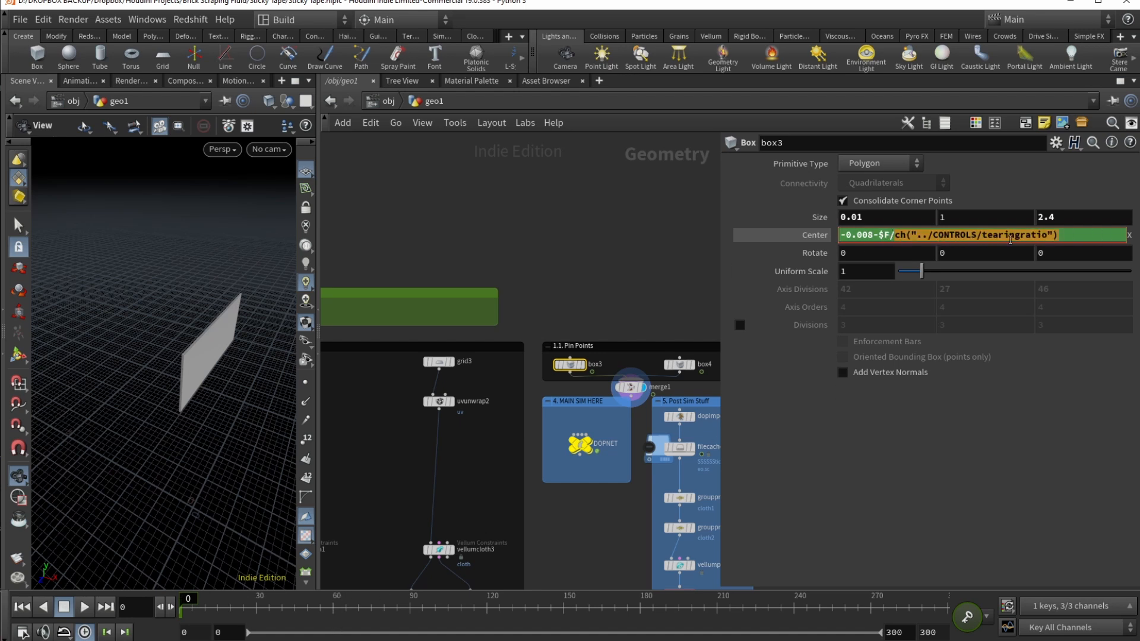
Step: Compare box3's evaluated Center values at frames 50, 21 and 0
click(308, 615)
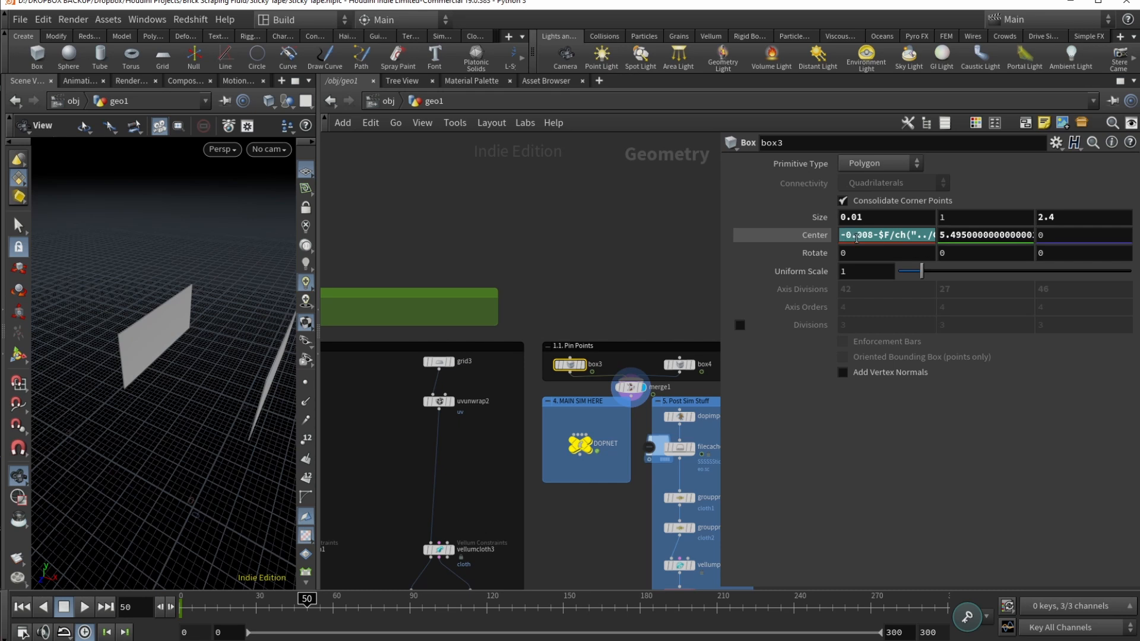
click(833, 235)
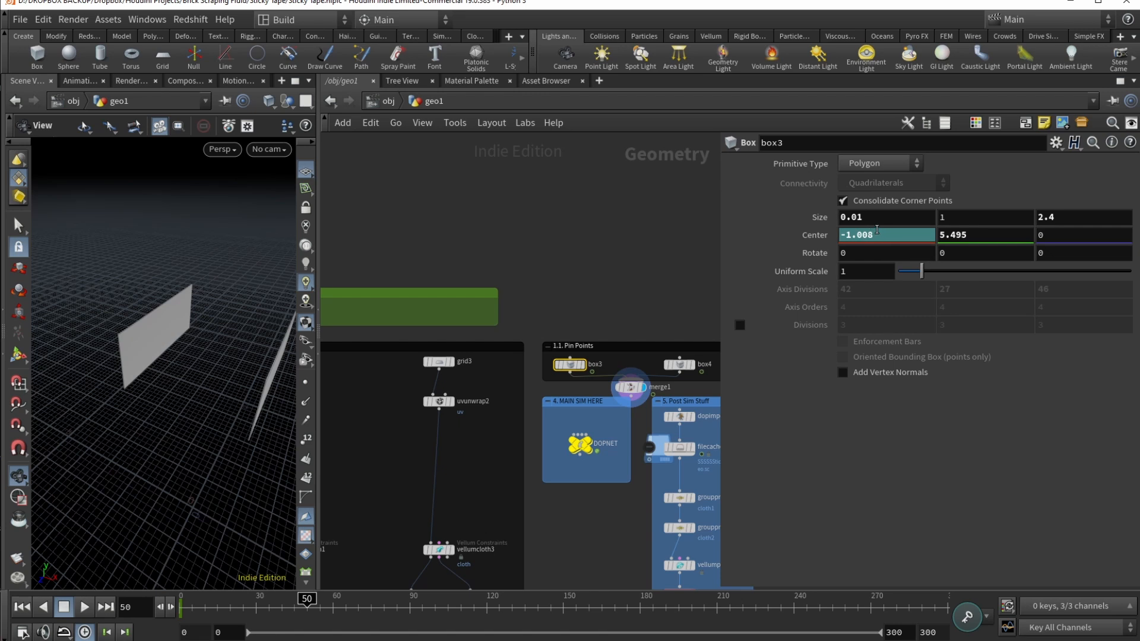
click(822, 235)
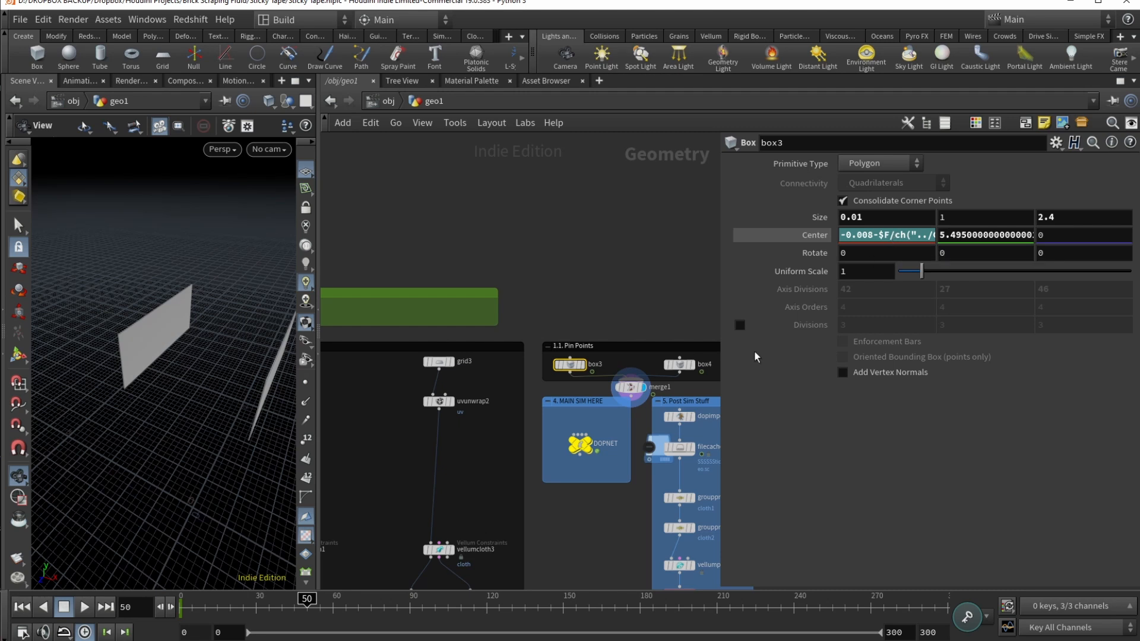
drag(246, 606, 181, 603)
mouse_move(428, 236)
middle_down()
mouse_move(463, 226)
mouse_move(597, 253)
mouse_move(509, 253)
mouse_move(414, 229)
middle_up()
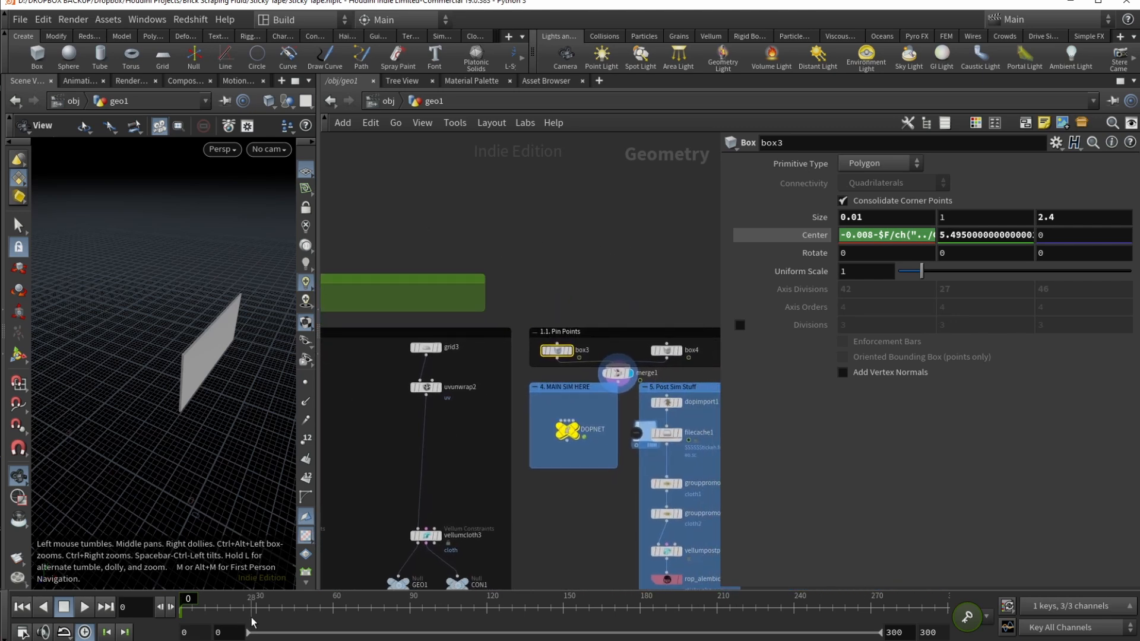
mouse_move(185, 600)
mouse_down()
mouse_move(634, 595)
mouse_move(181, 599)
mouse_up()
drag(145, 487, 231, 468)
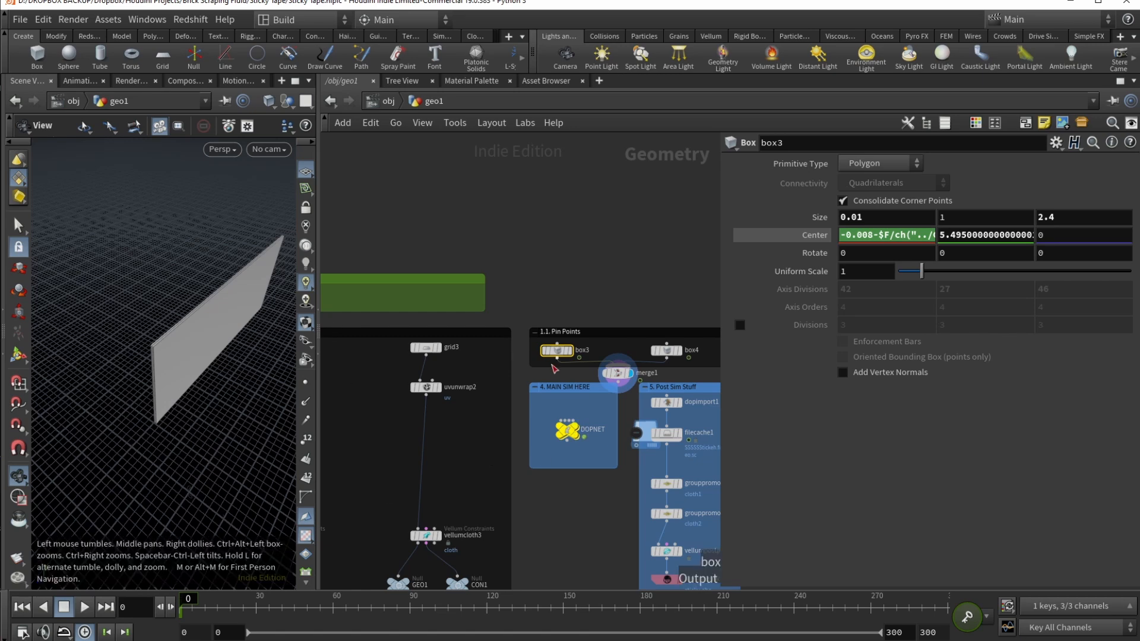
Step: Remove the temporary merge1 and select the CONTROLS null
key(ctrl+z)
middle_drag(407, 441, 645, 493)
click(460, 350)
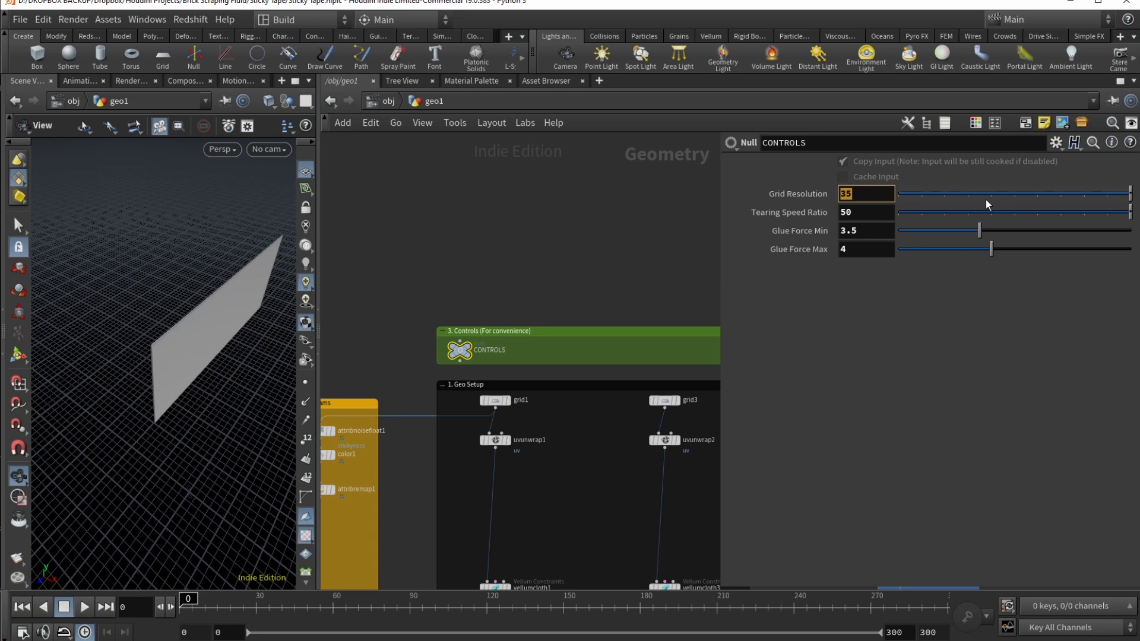
Step: Set the CONTROLS Grid Resolution to 15
text(15)
key(Return)
middle_drag(581, 487, 424, 320)
Step: Check DOPNET's simulation Start Frame, then dive into the DOPNET network
middle_drag(541, 366, 410, 425)
click(526, 374)
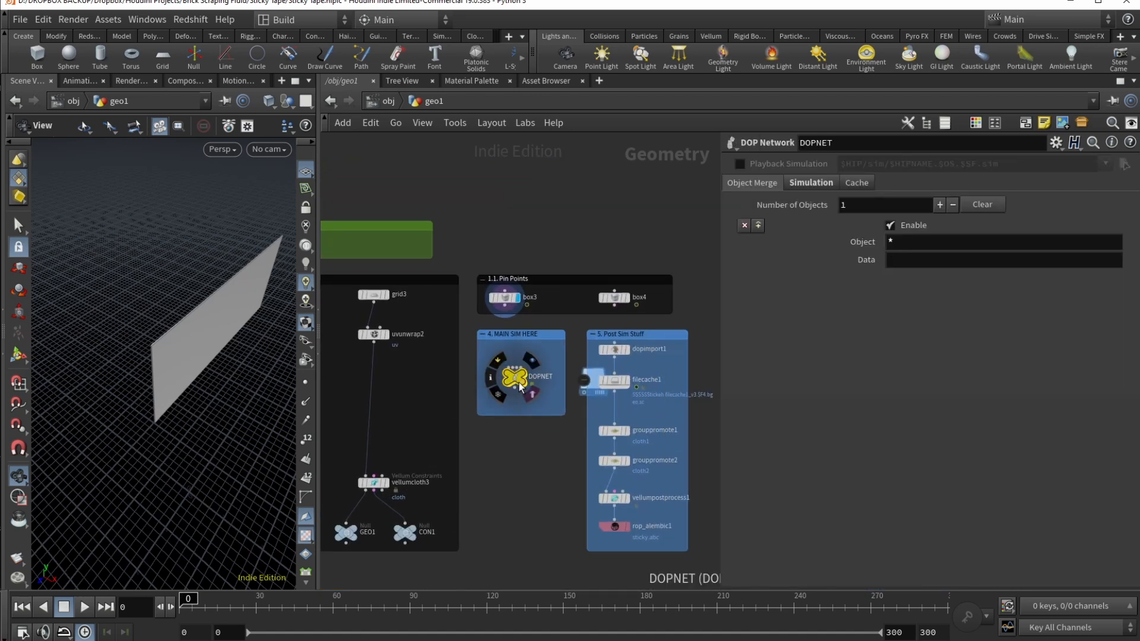
click(810, 186)
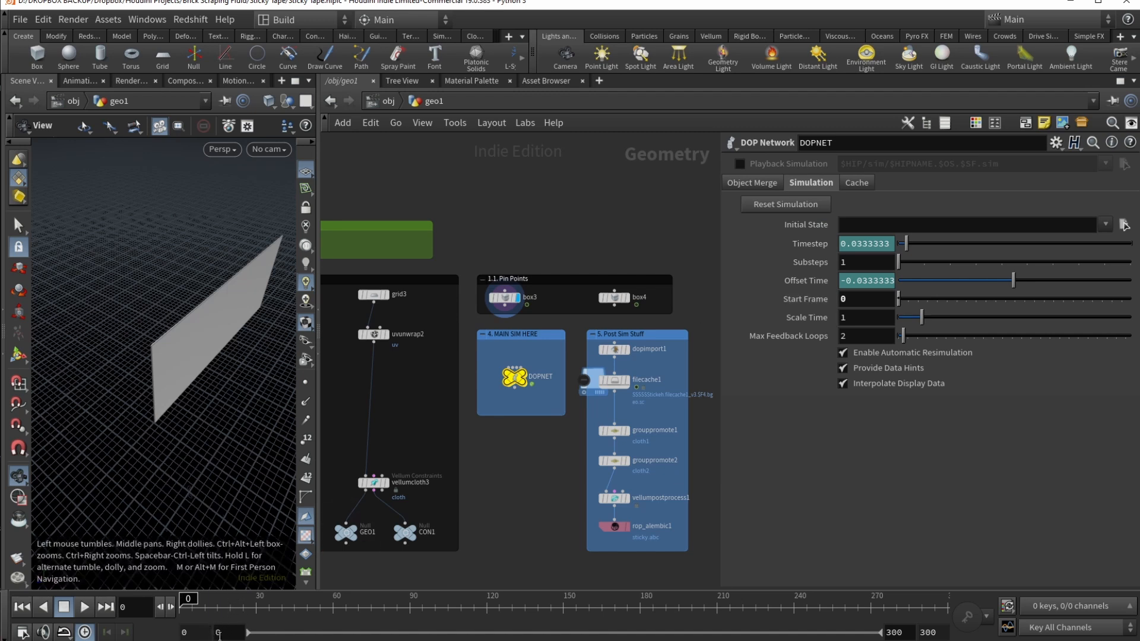
click(851, 301)
double_click(515, 377)
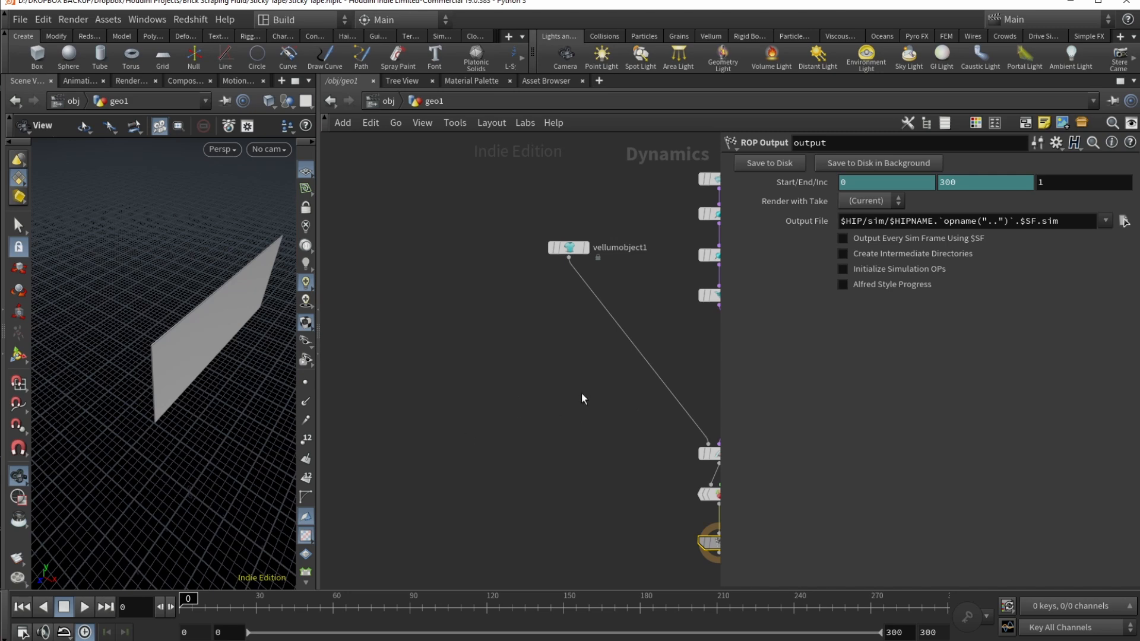
Step: Delete the gravity1 force below vellumsolver1
middle_drag(530, 392, 686, 420)
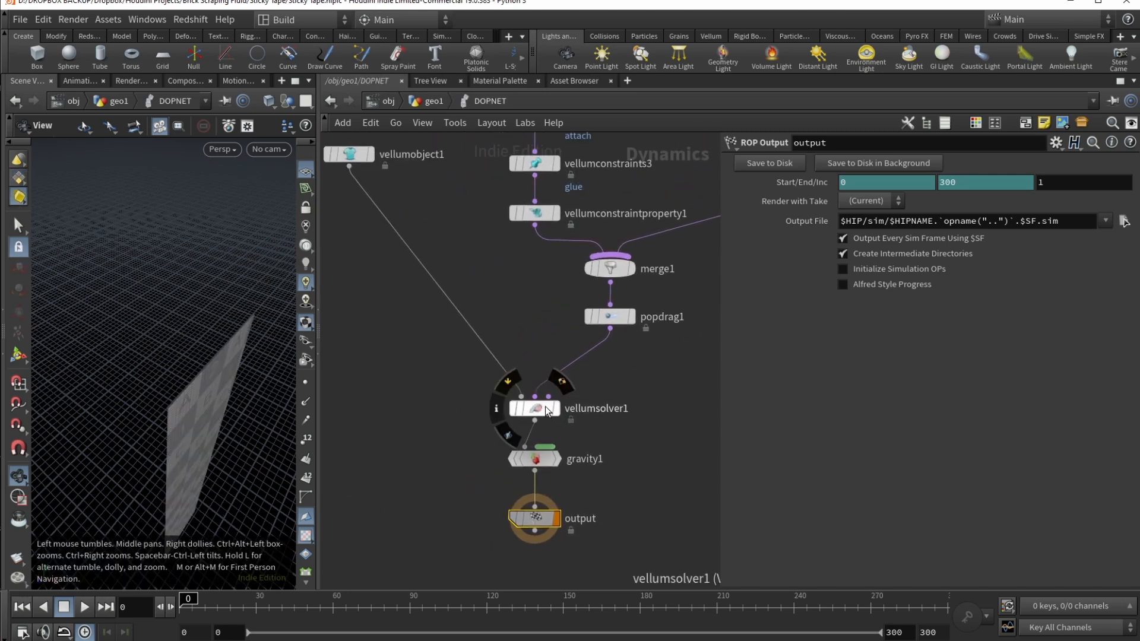
click(545, 406)
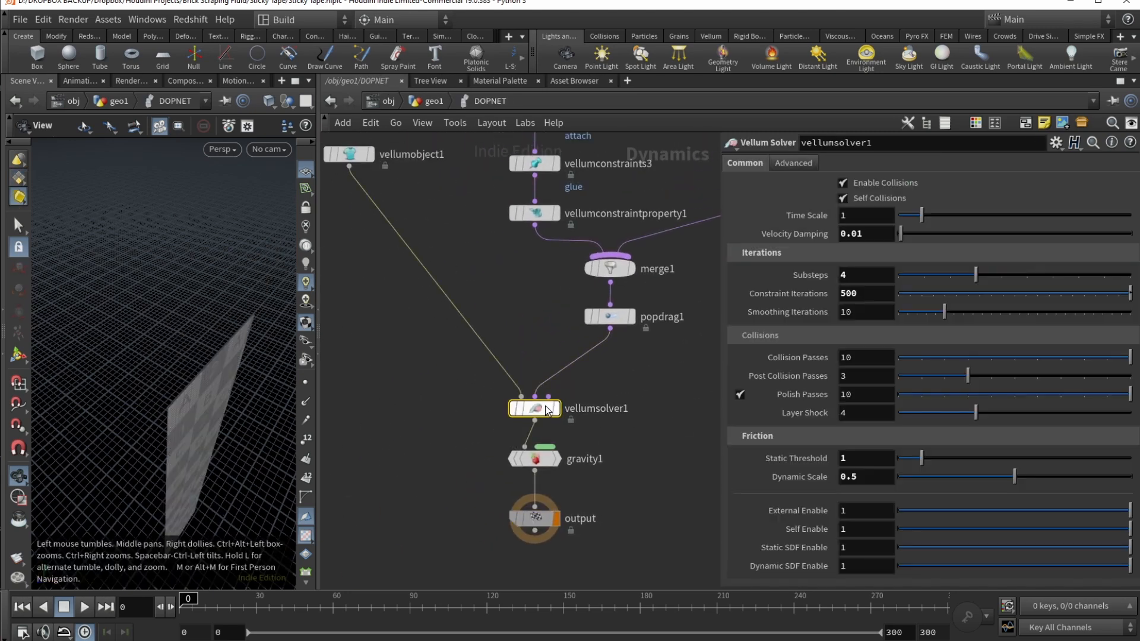
click(544, 461)
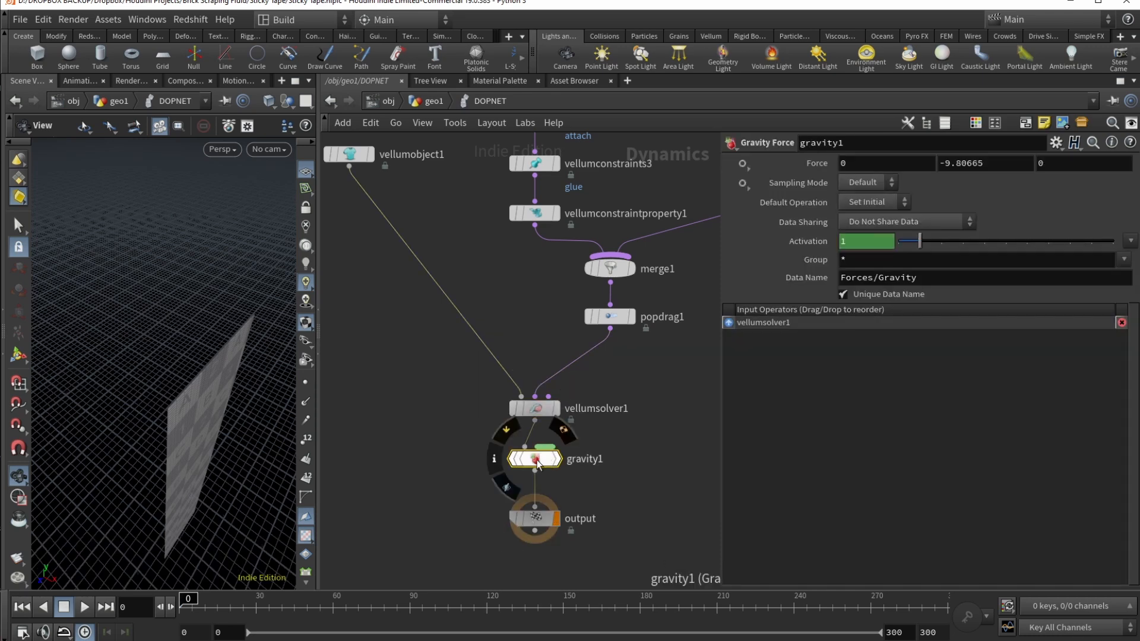
key(Delete)
scroll(536, 455, down, 4)
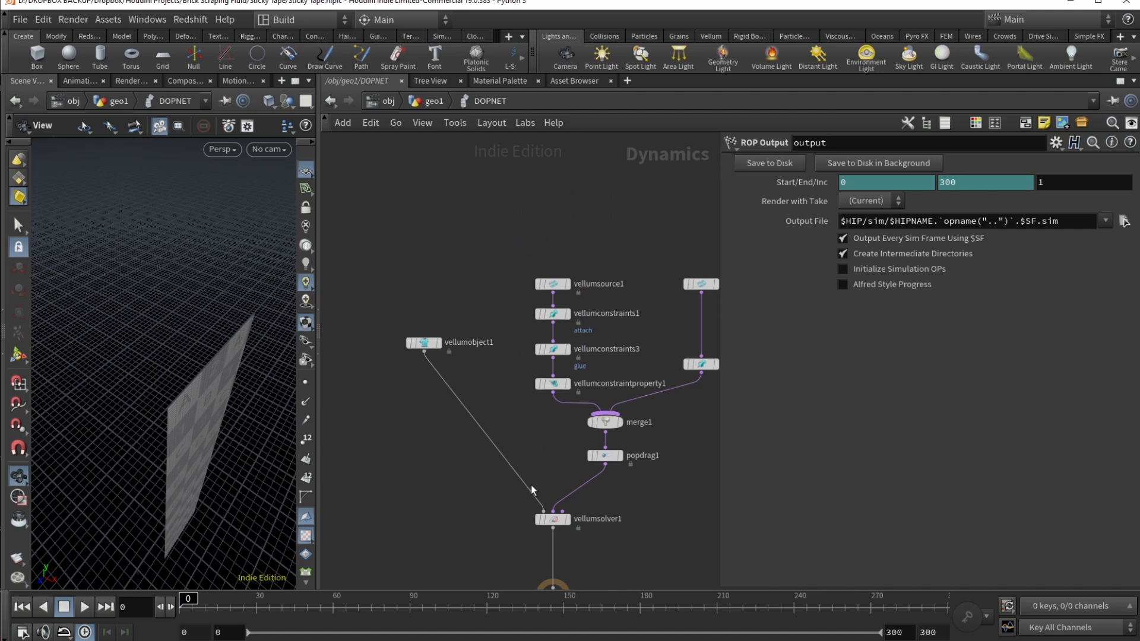
Step: Inspect the settings of vellumsolver1, vellumobject1 and vellumsource1
click(545, 519)
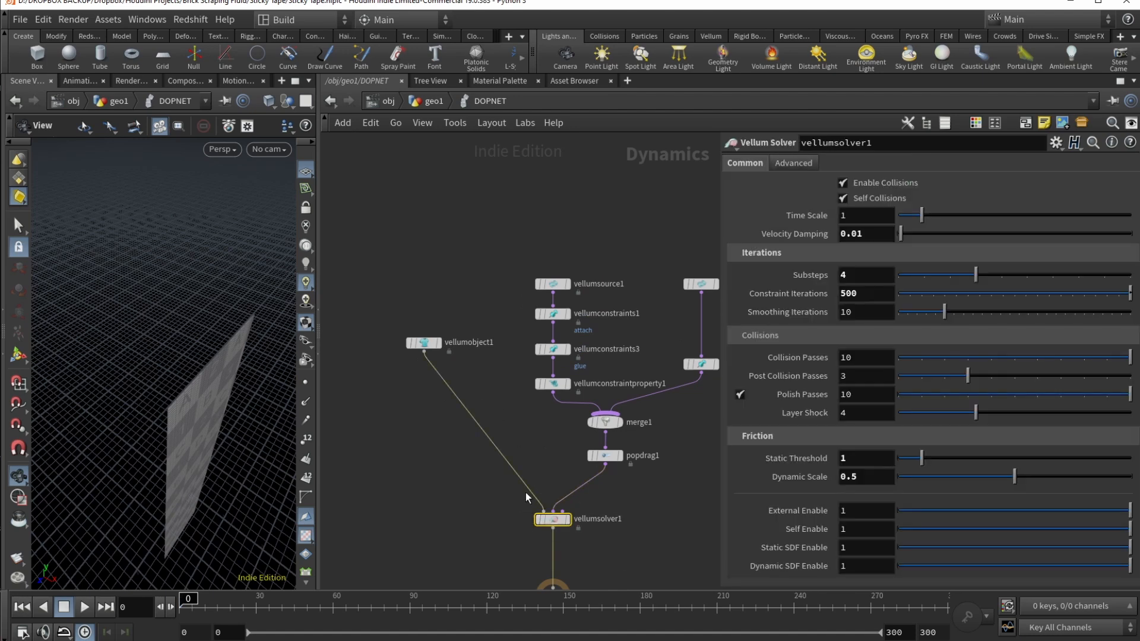
click(424, 343)
middle_drag(646, 492, 515, 558)
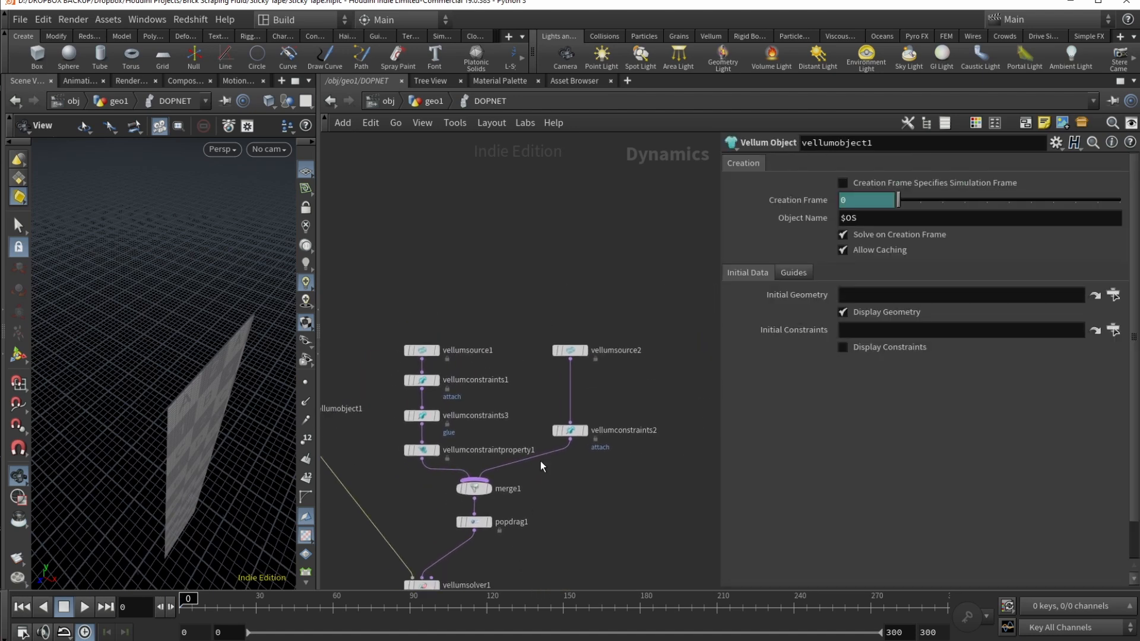
drag(573, 352, 573, 355)
click(427, 352)
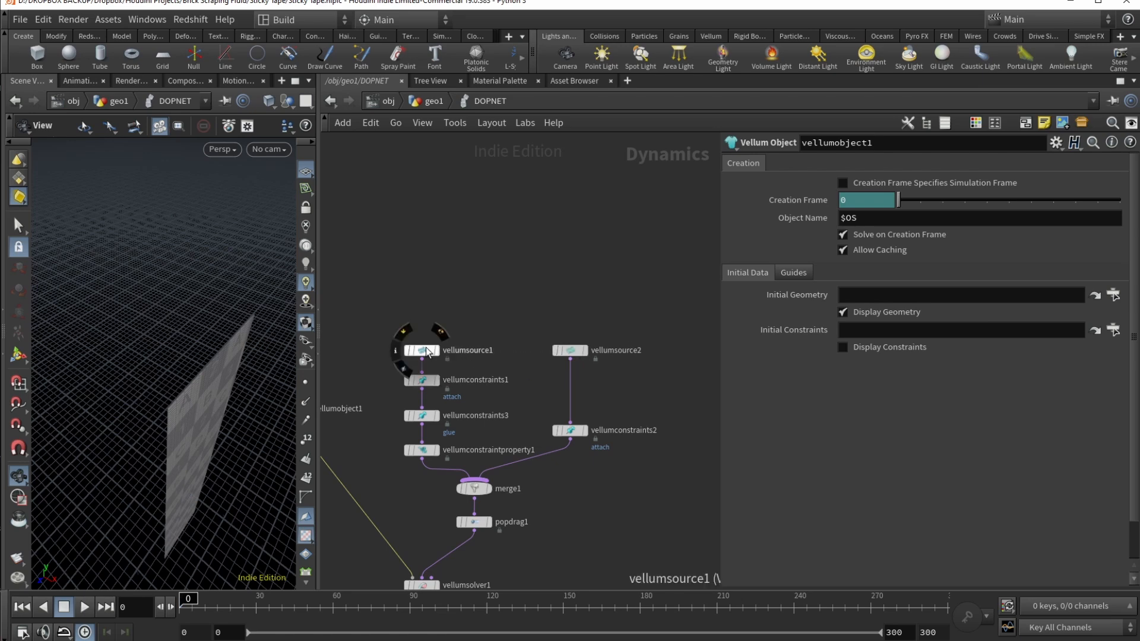
Step: Add a second Vellum Source node with its constraints next to vellumsource2
click(582, 350)
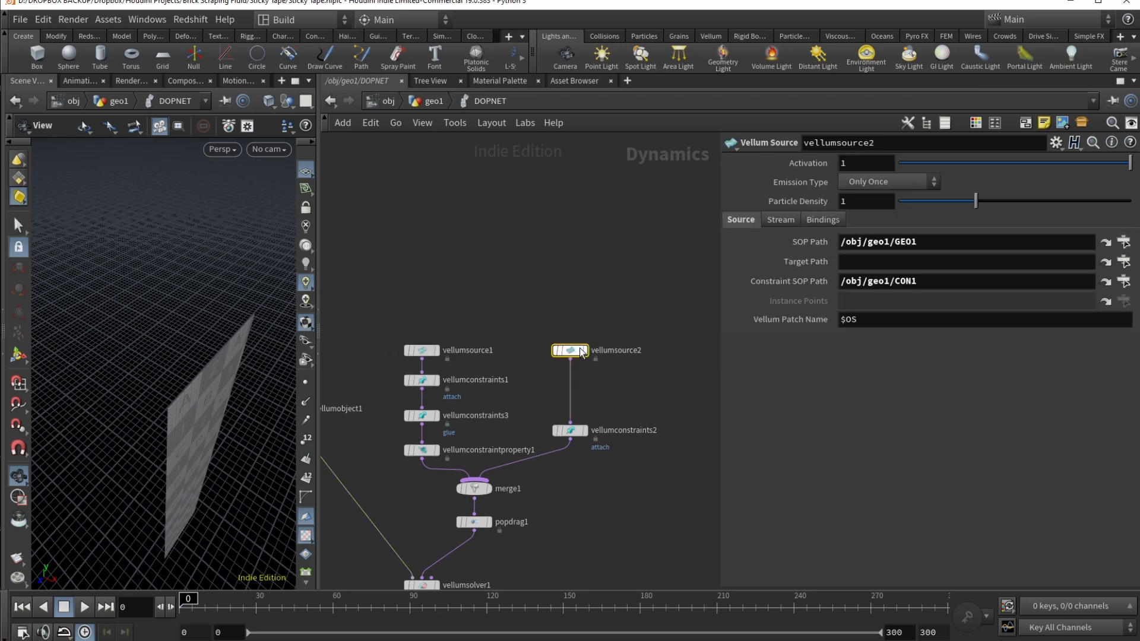
key(Tab)
text(v)
text(m so)
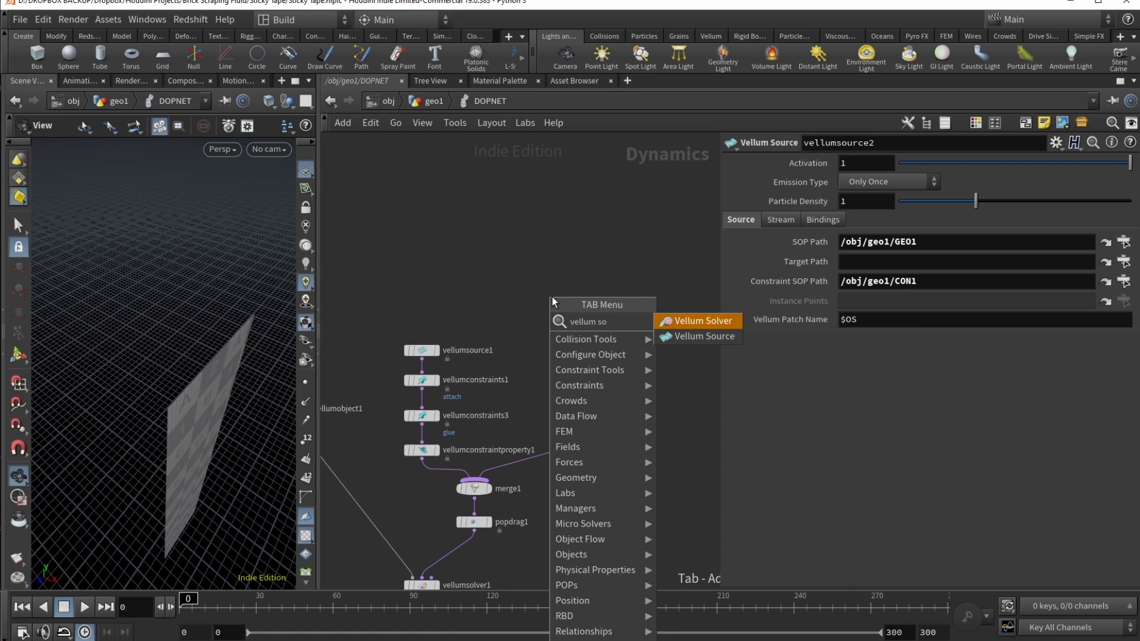
key(Down)
key(Return)
Step: Verify vellumsource1 reads GEO and CON while vellumsource2 reads GEO1 and CON1
click(422, 351)
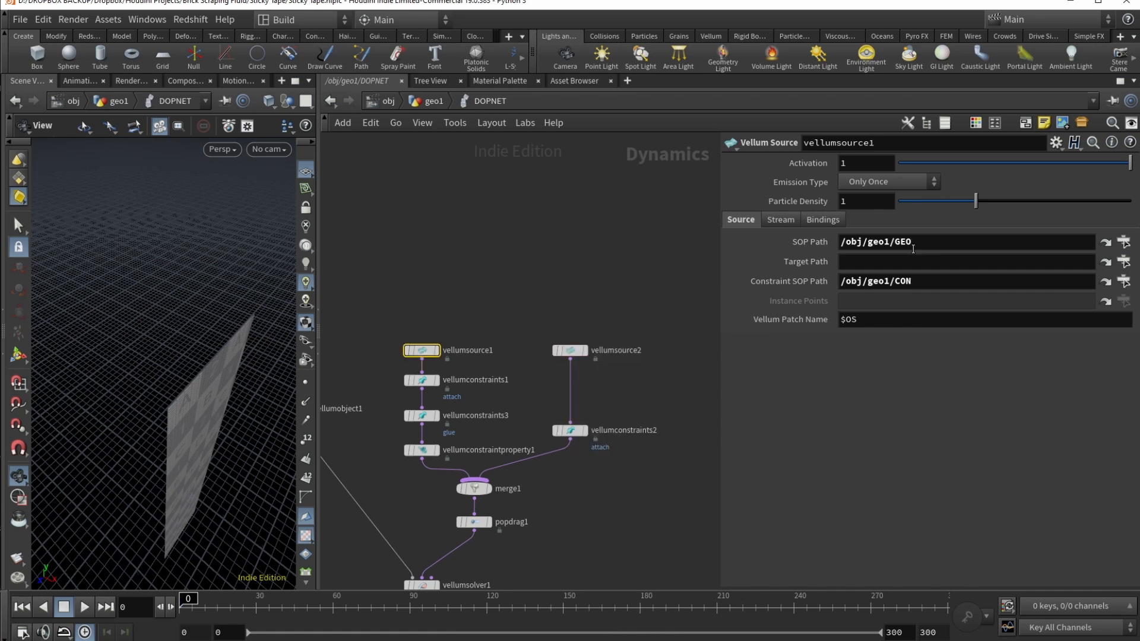
click(956, 241)
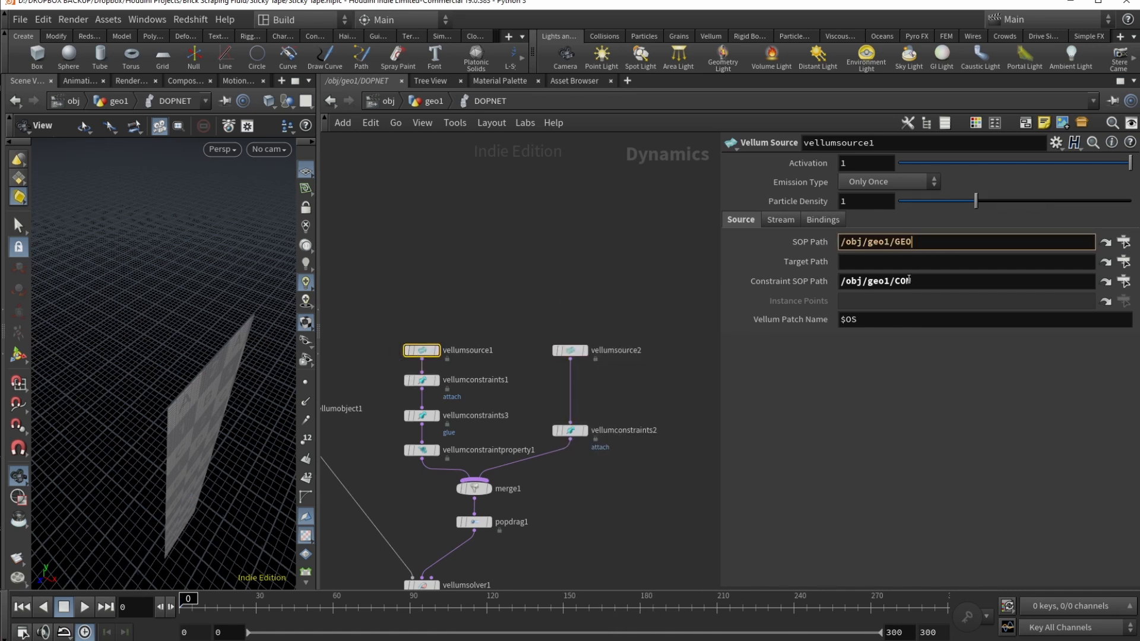
click(920, 281)
click(926, 241)
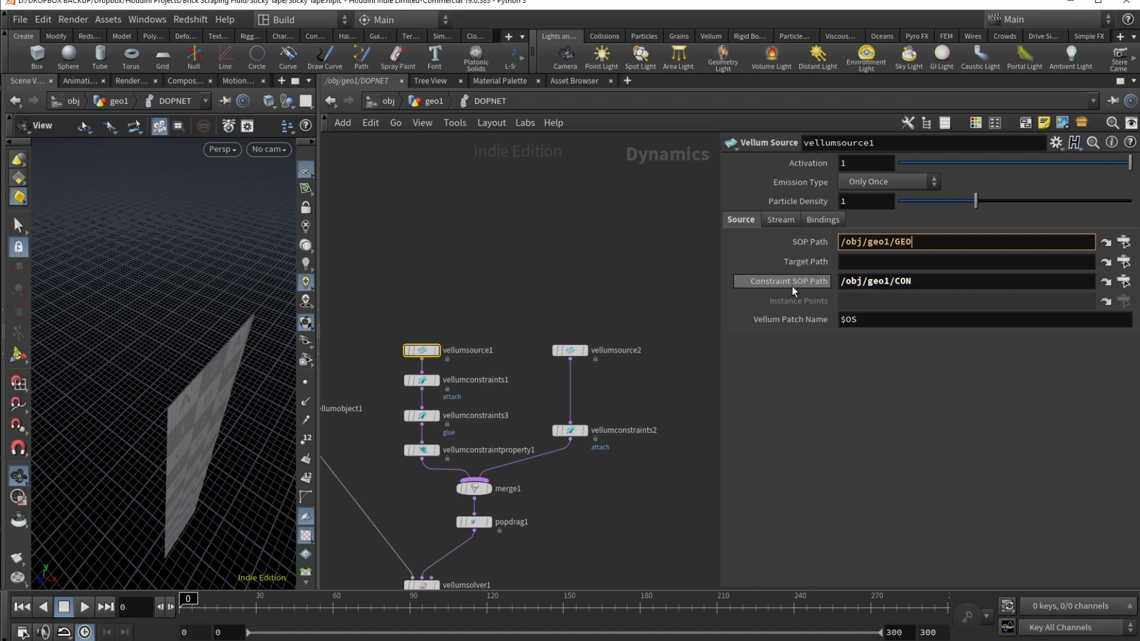
click(569, 350)
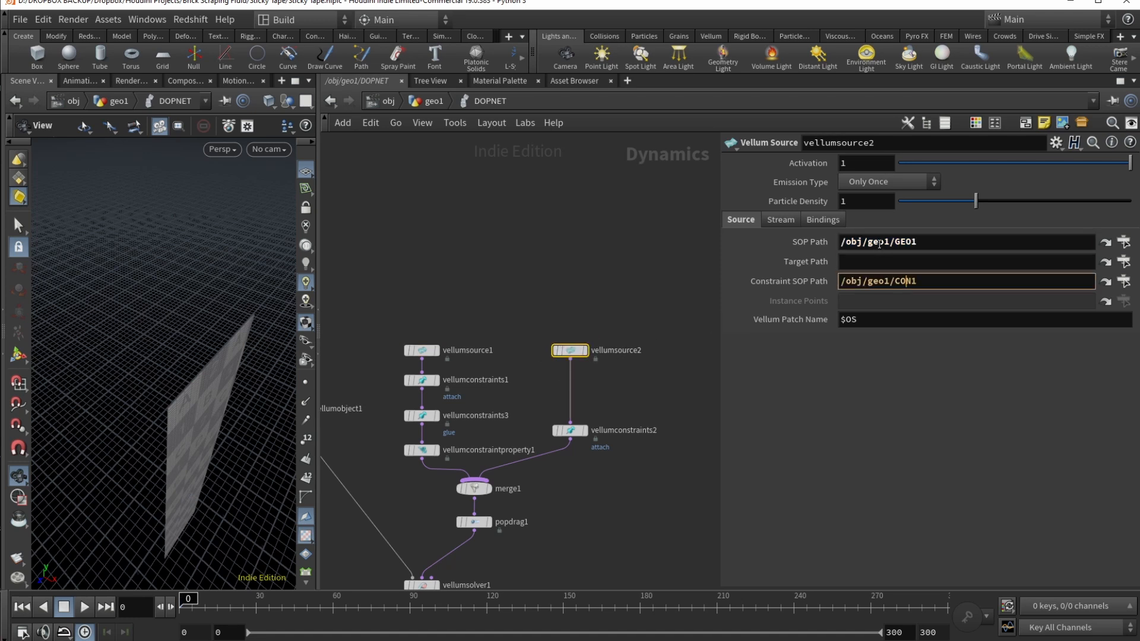
middle_drag(537, 402, 564, 328)
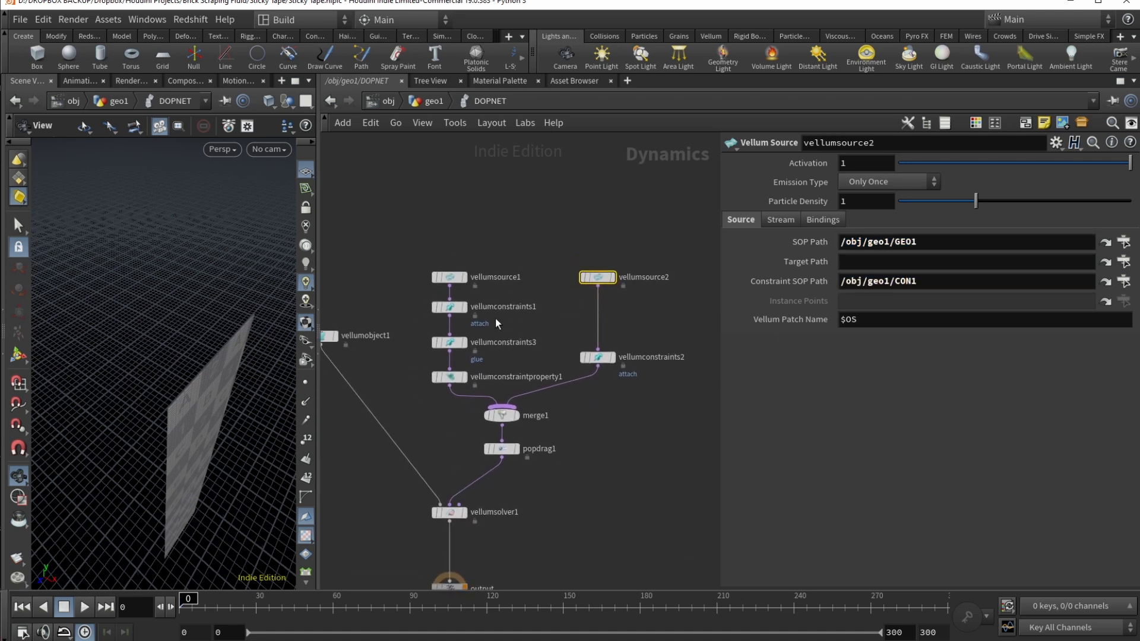
Step: Check the first attach constraint's group and its box3 target path
click(453, 307)
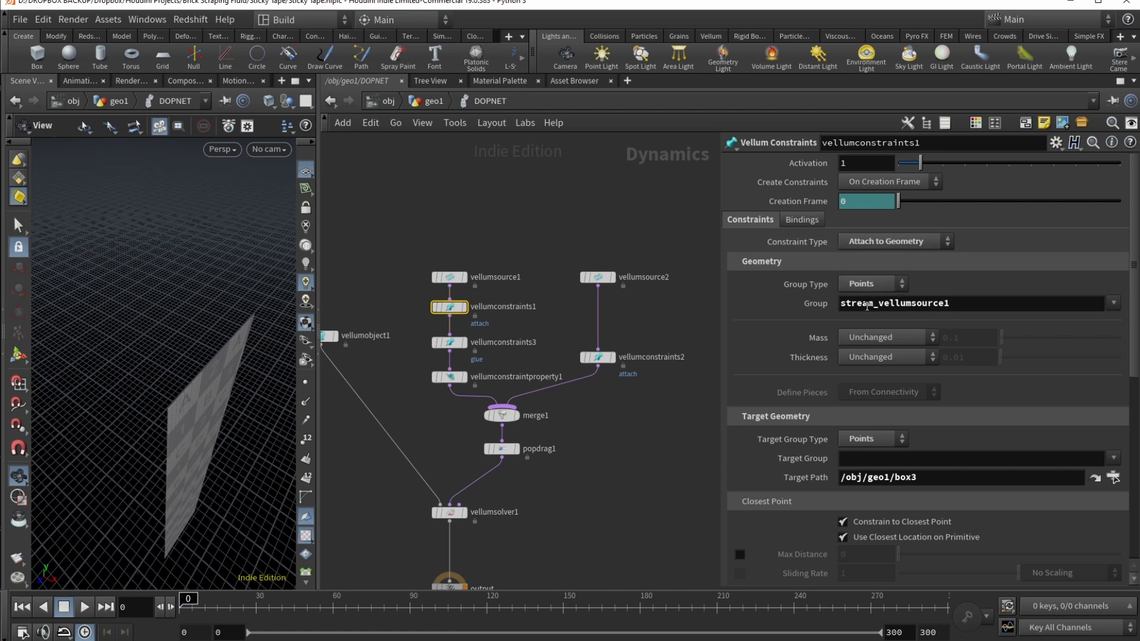
drag(845, 304, 995, 313)
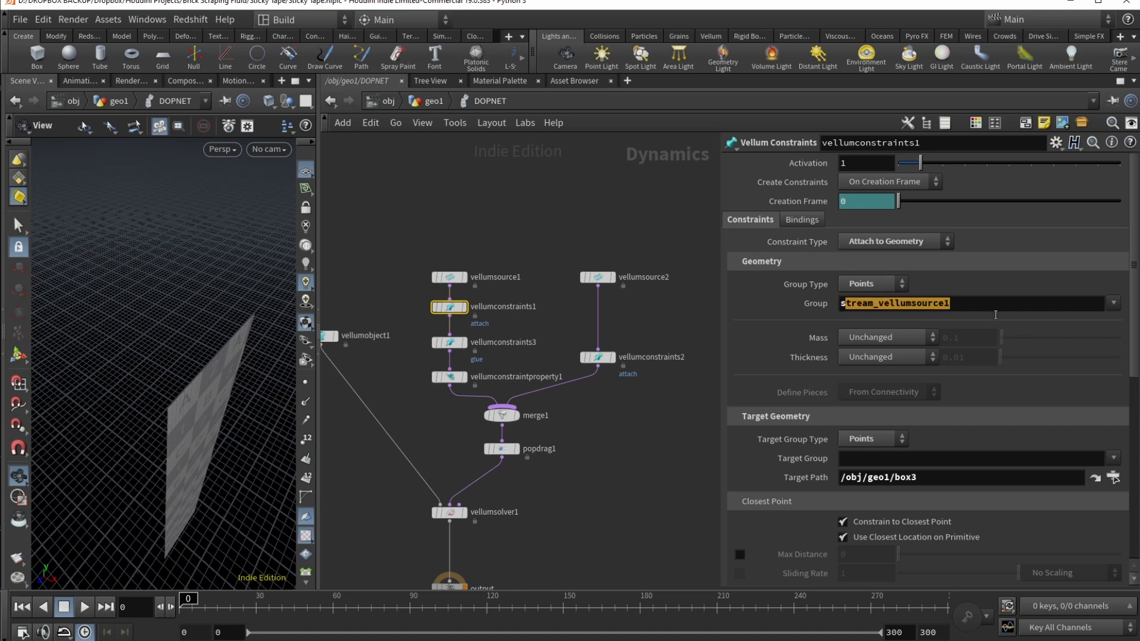
click(504, 240)
click(446, 278)
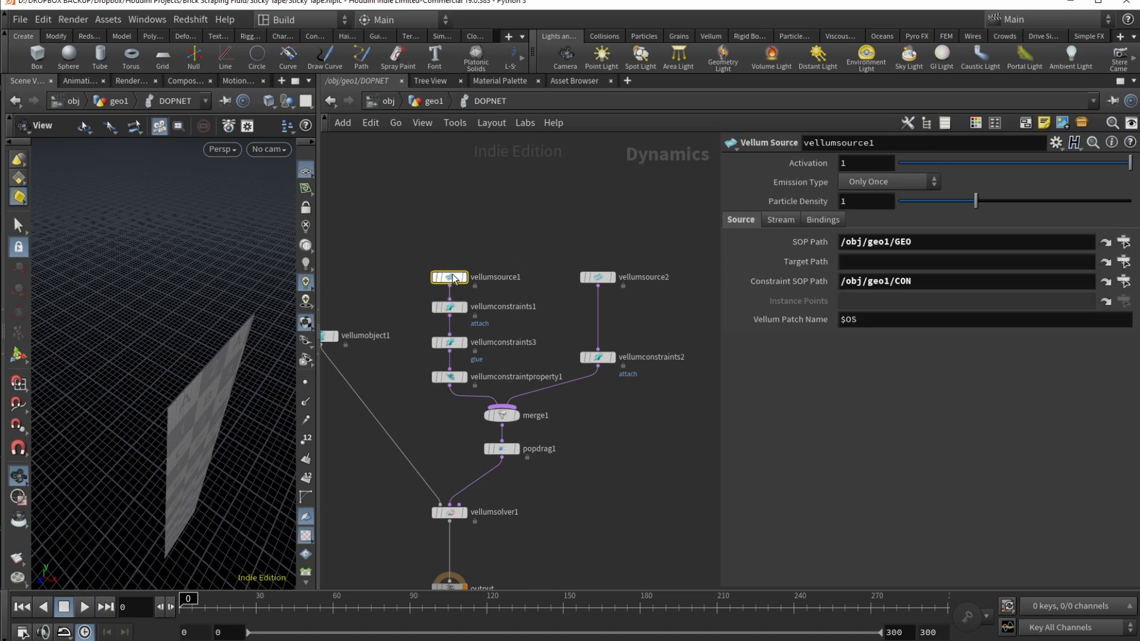
click(458, 308)
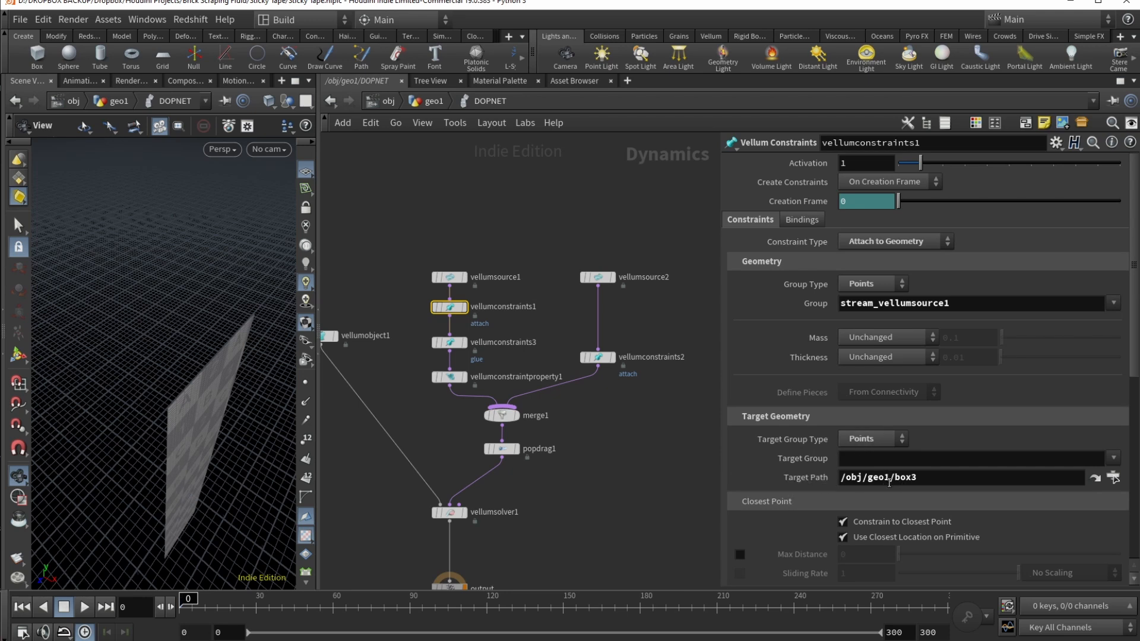
click(1017, 483)
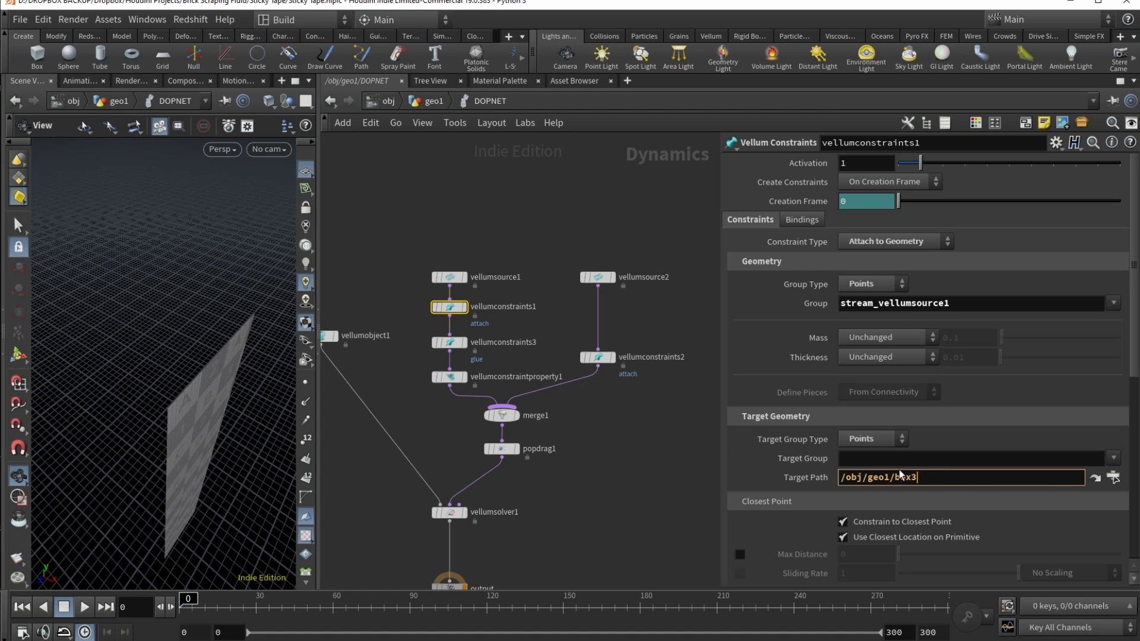
Step: Confirm the second attach constraint's target path is box4
mouse_move(599, 359)
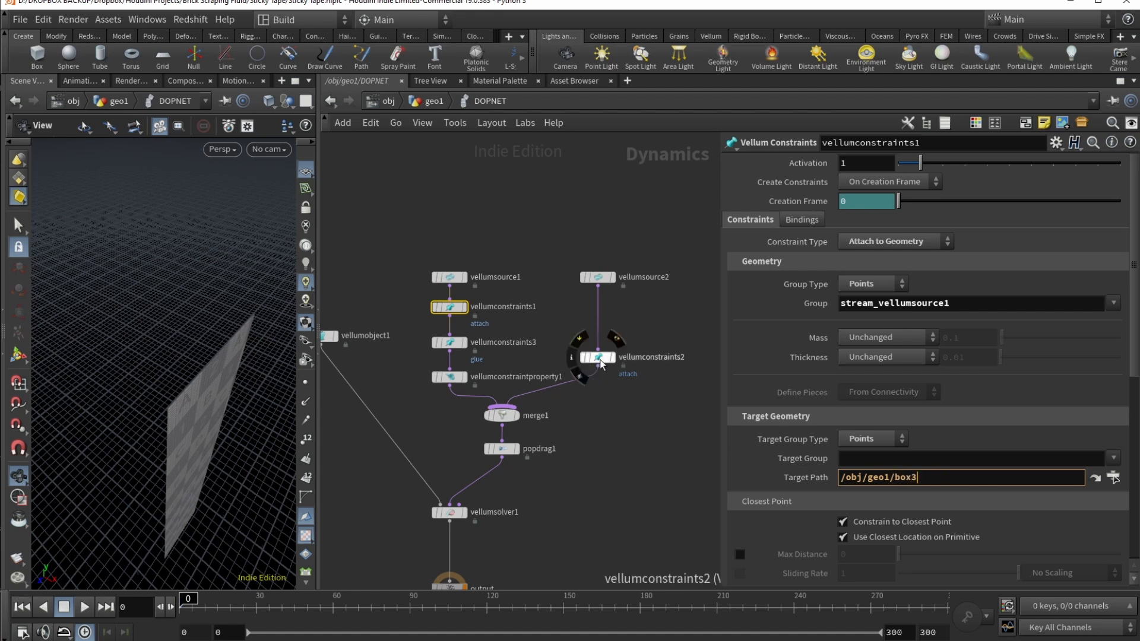
click(598, 357)
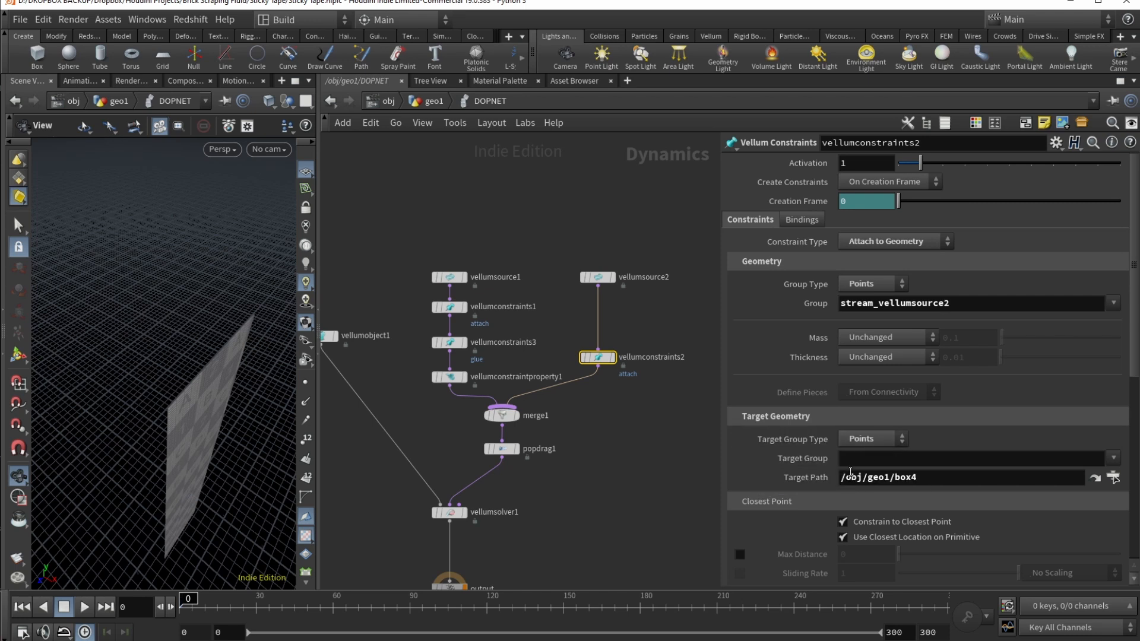
click(924, 480)
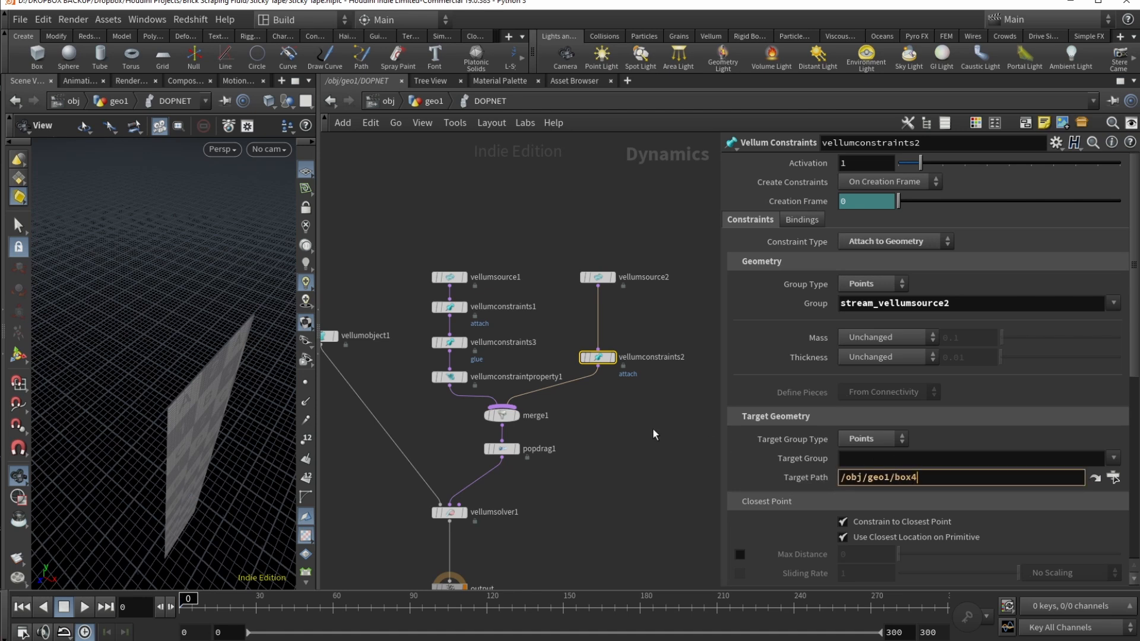
click(454, 279)
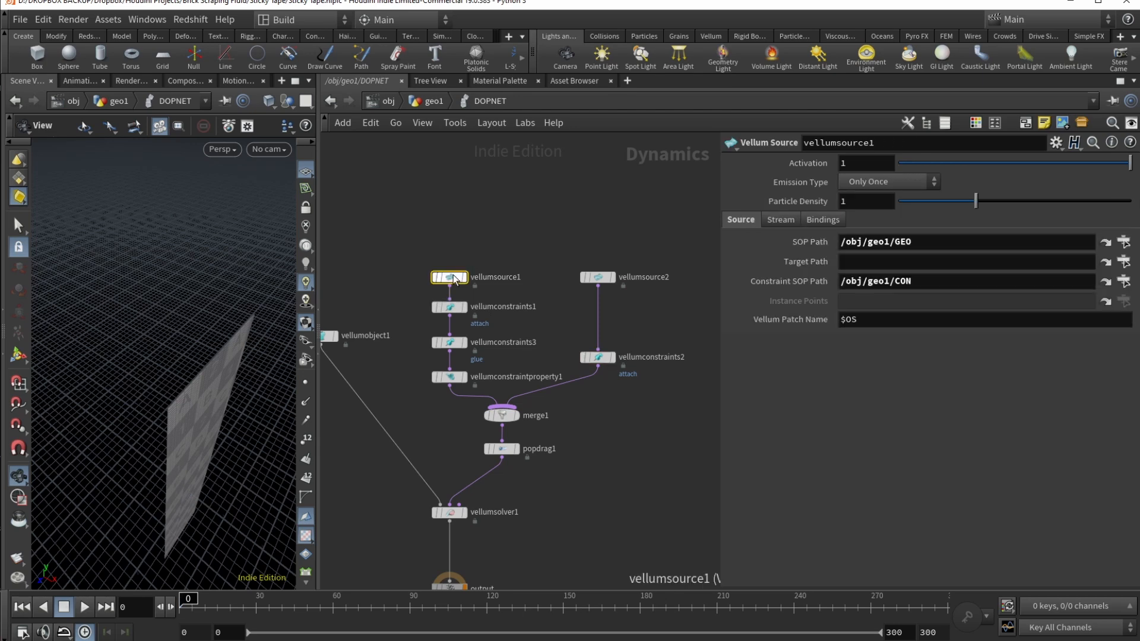
Step: Bypass the glue constraints vellumconstraints3 and vellumconstraintproperty1
mouse_move(451, 344)
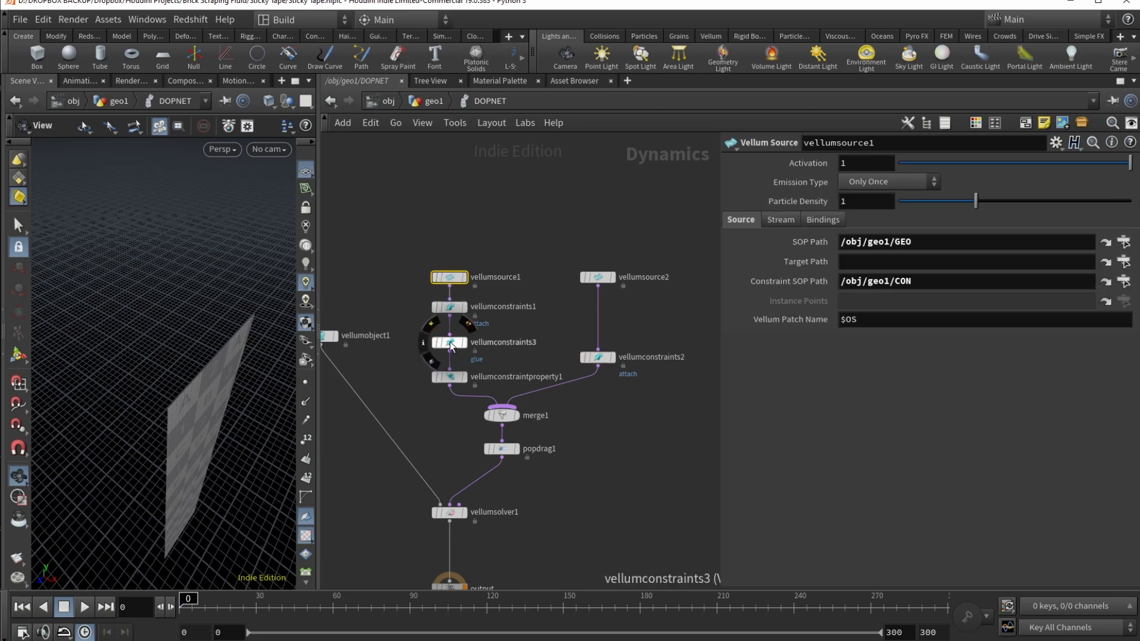
click(450, 343)
click(431, 324)
click(449, 378)
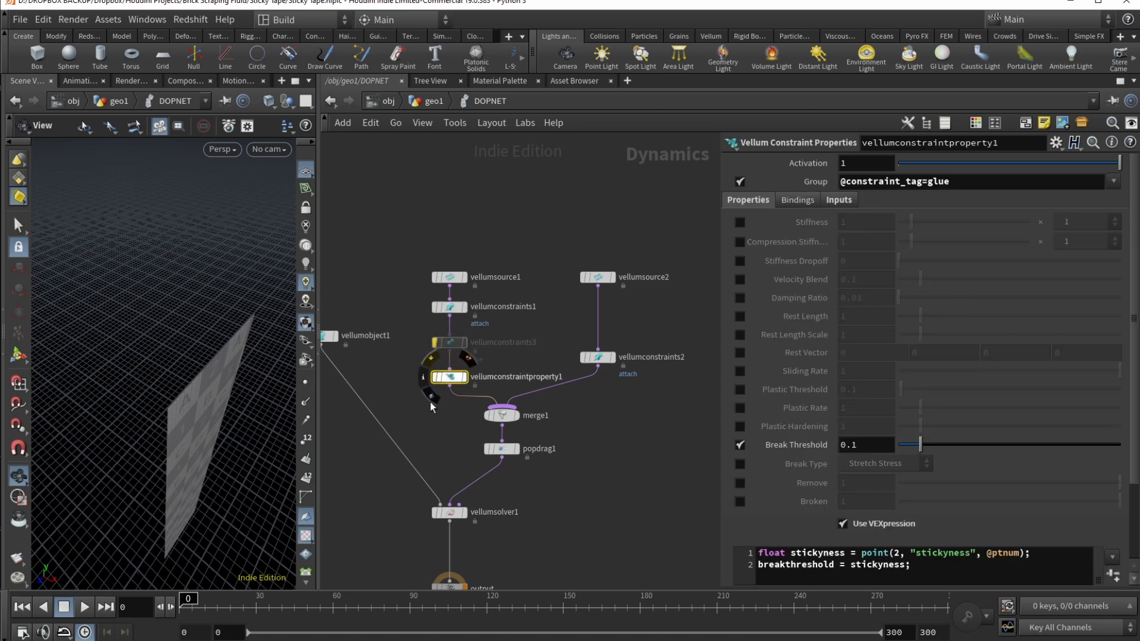
click(431, 358)
Step: Set the Vellum solver to 1 substep and 300 constraint iterations
drag(150, 496, 166, 409)
click(449, 512)
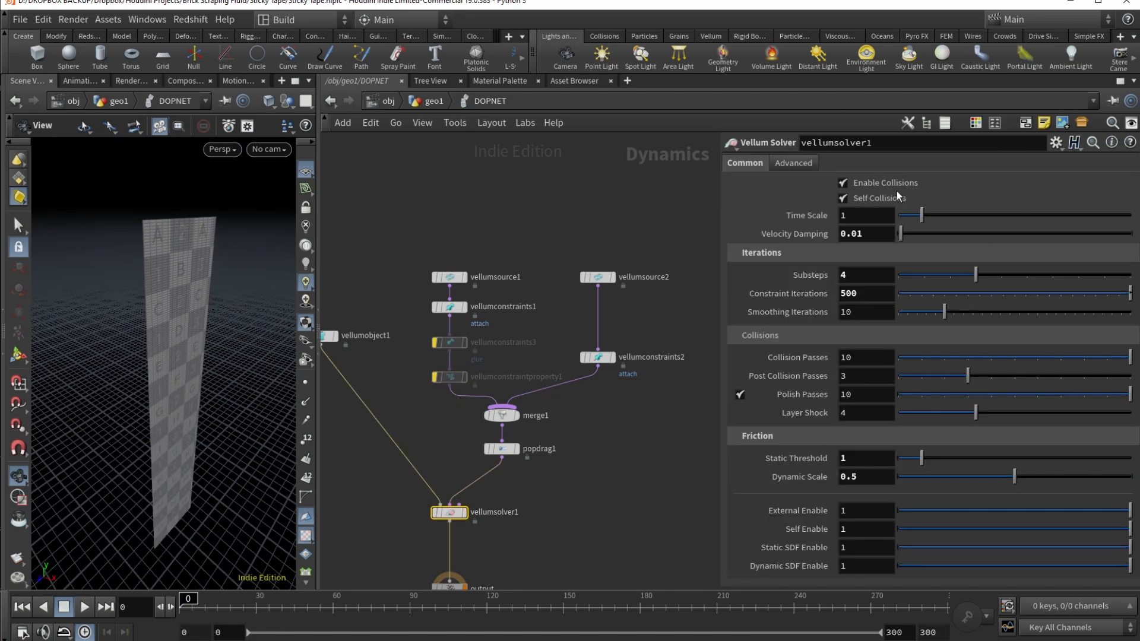
double_click(868, 281)
text(1)
key(Return)
double_click(866, 293)
text(300)
key(shift+Tab)
click(646, 397)
Step: Play the peel simulation, rewind to frame 0 and re-enable the glue constraints
drag(256, 418, 242, 419)
click(90, 609)
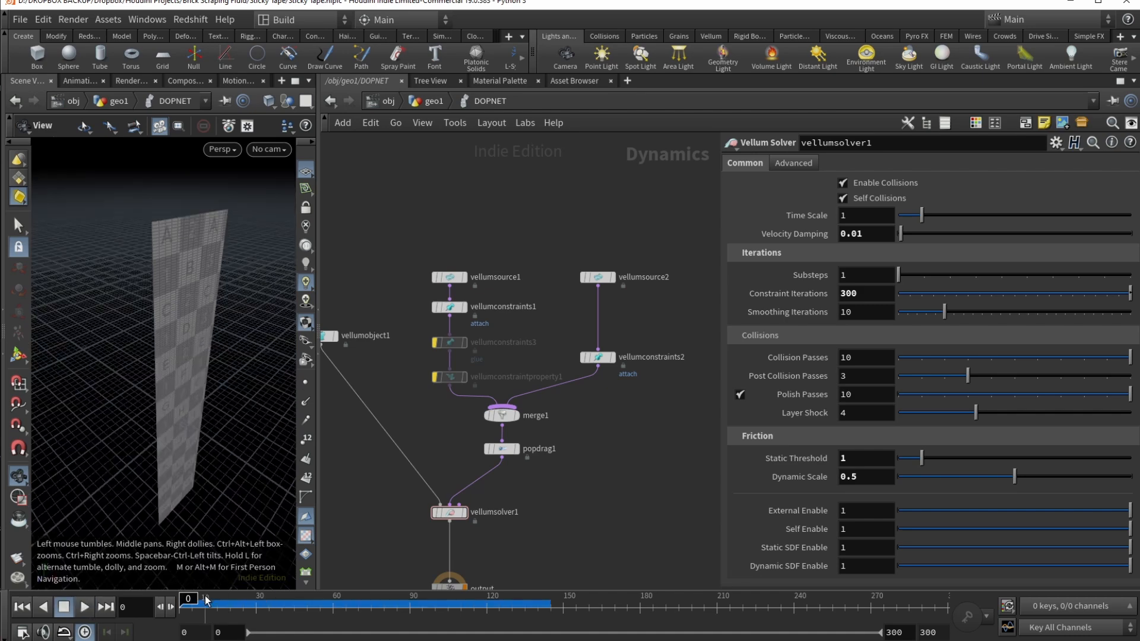
mouse_move(205, 611)
mouse_down()
mouse_move(451, 611)
mouse_move(187, 606)
mouse_move(508, 606)
mouse_move(184, 601)
mouse_move(502, 606)
mouse_move(228, 606)
mouse_up()
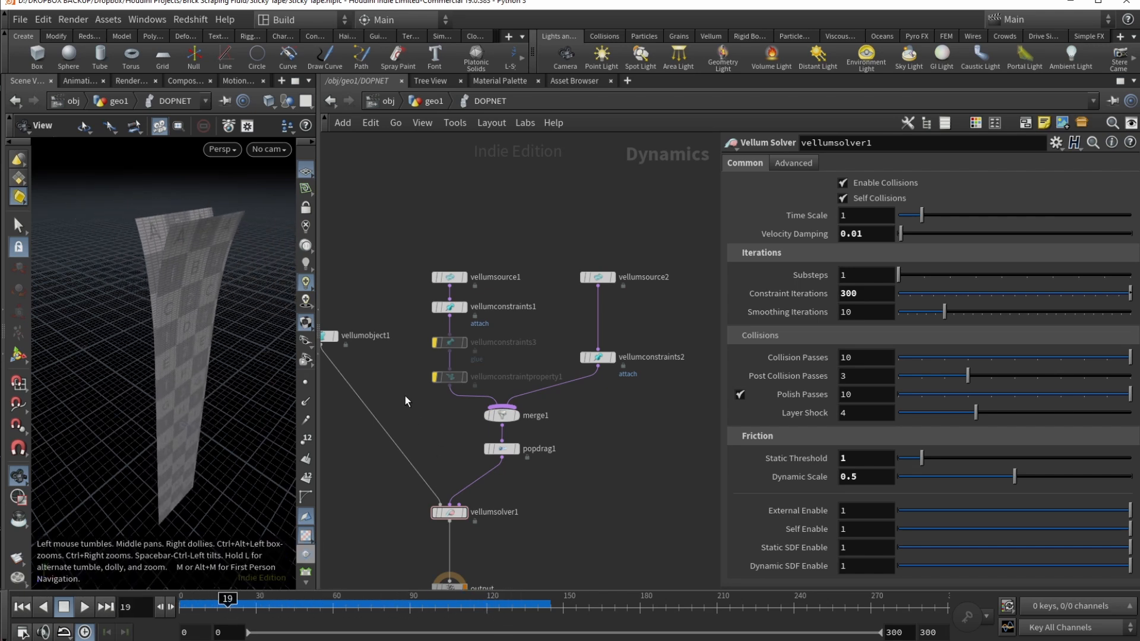
click(22, 606)
mouse_move(459, 343)
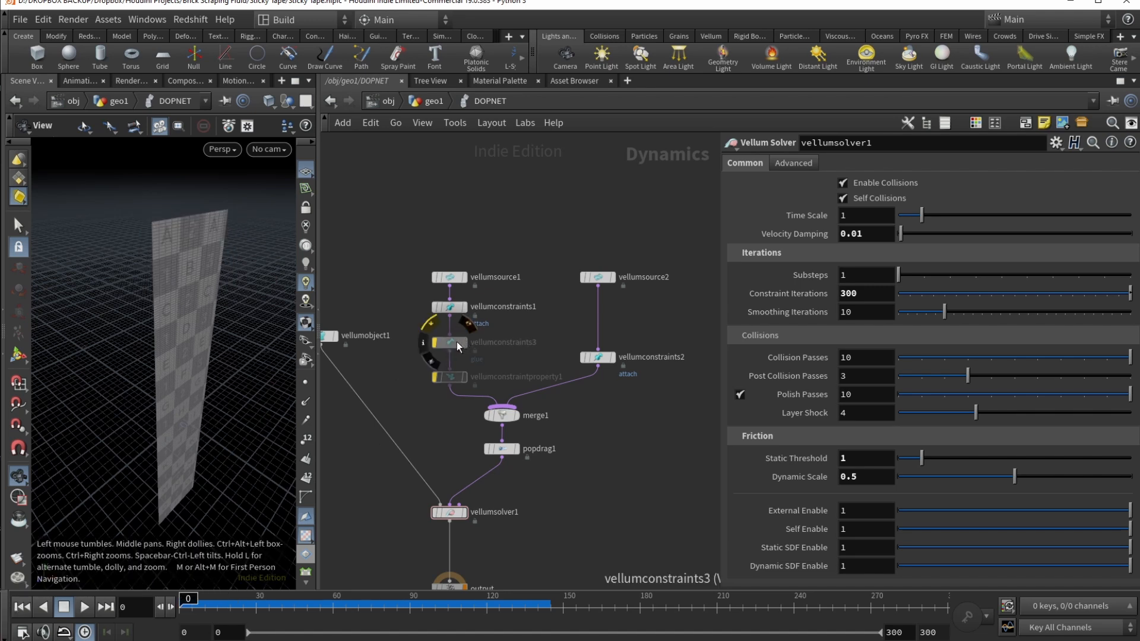
click(431, 325)
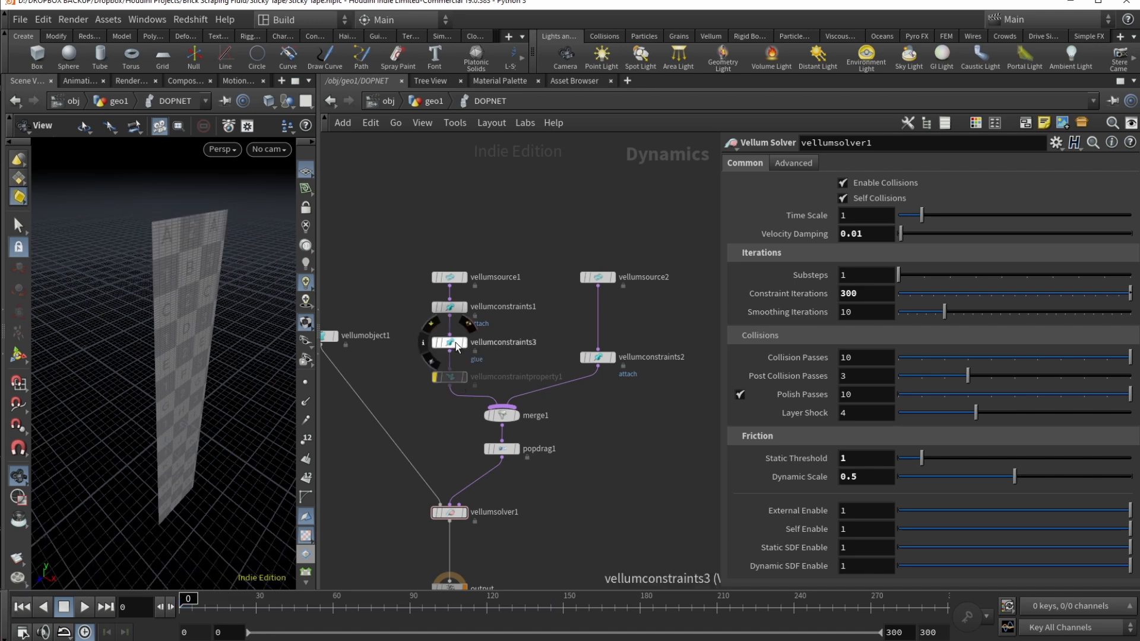
Step: Review the glue constraint's source group and both vellum sources' settings
click(437, 343)
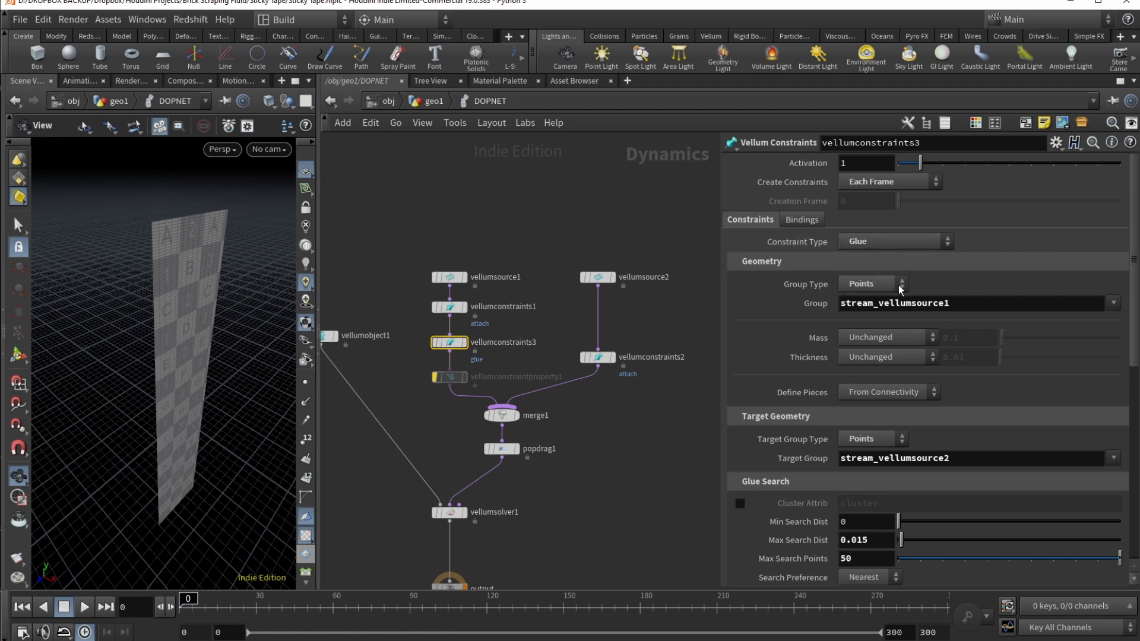
click(977, 303)
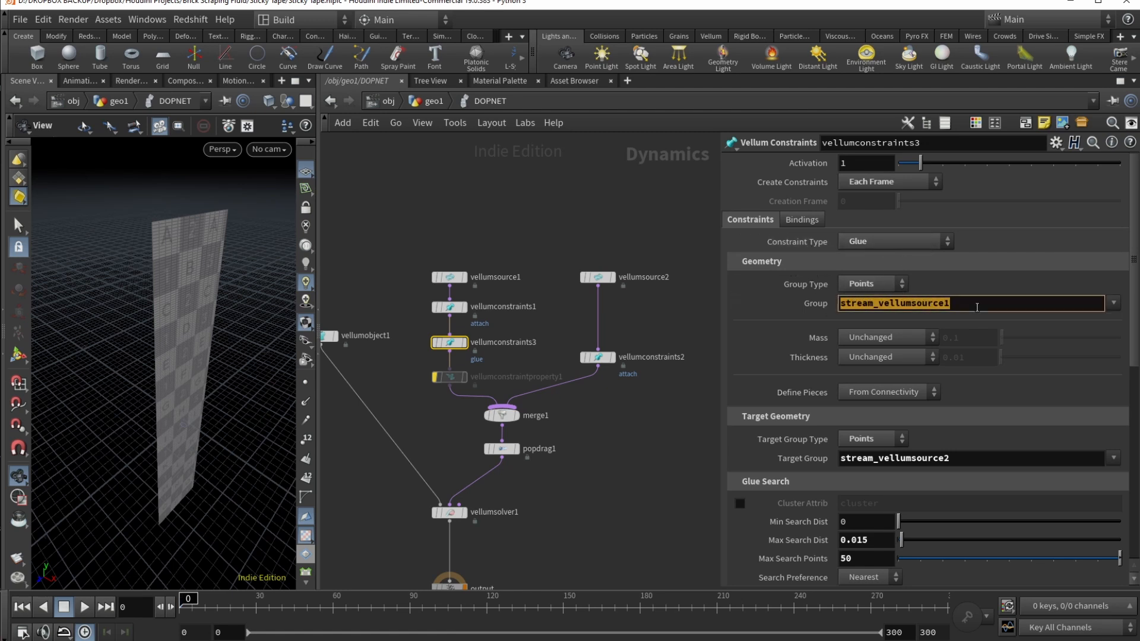
click(977, 302)
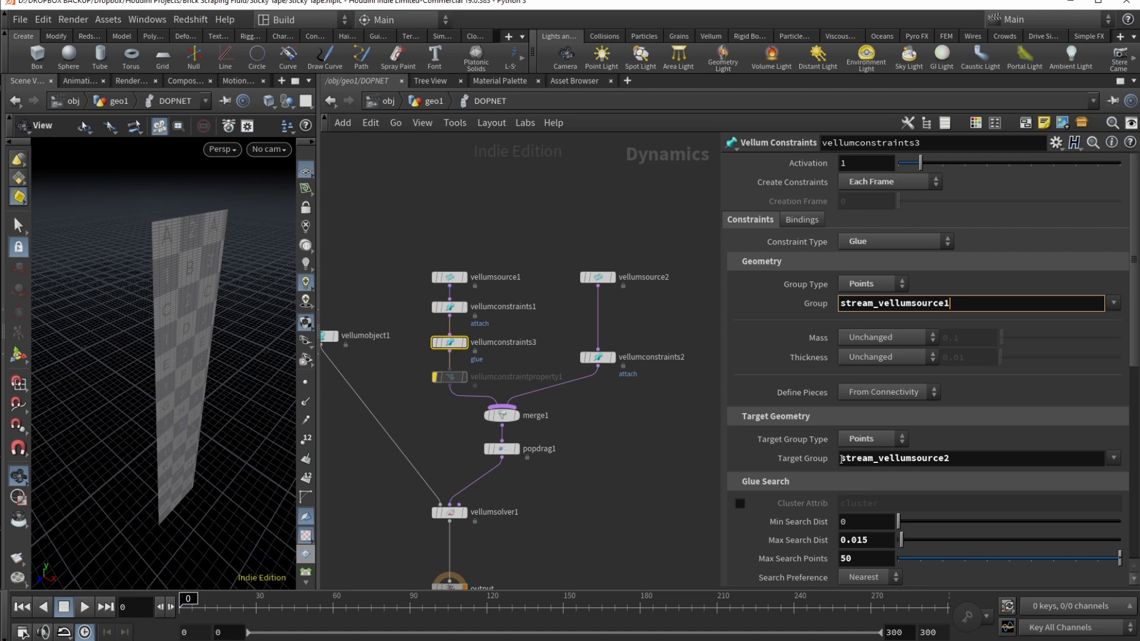
click(1000, 430)
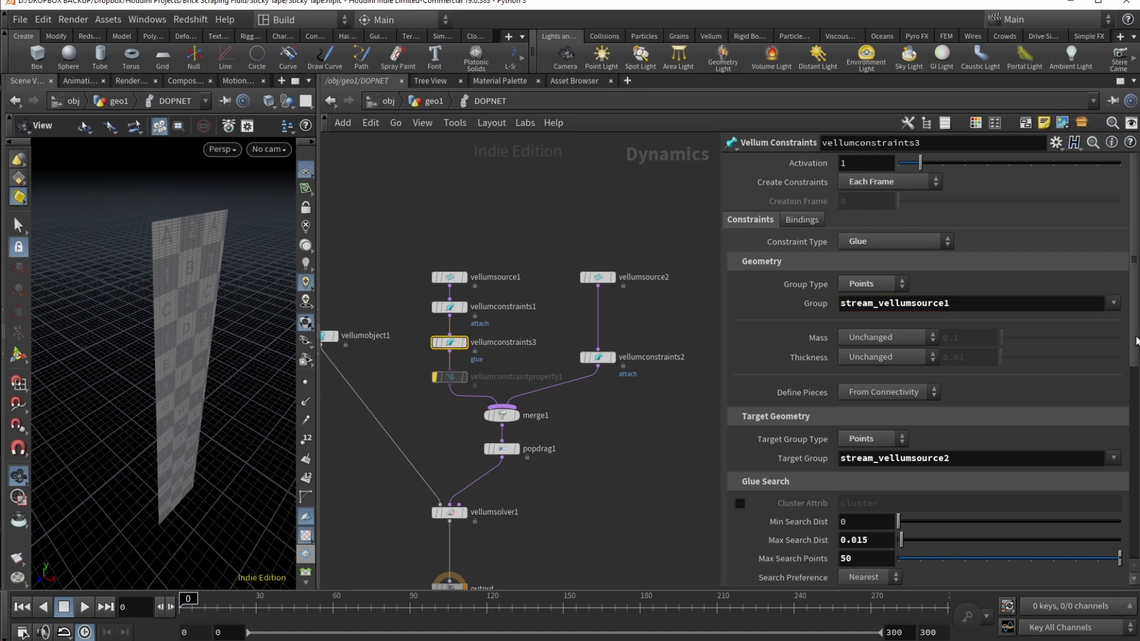
click(451, 277)
click(597, 278)
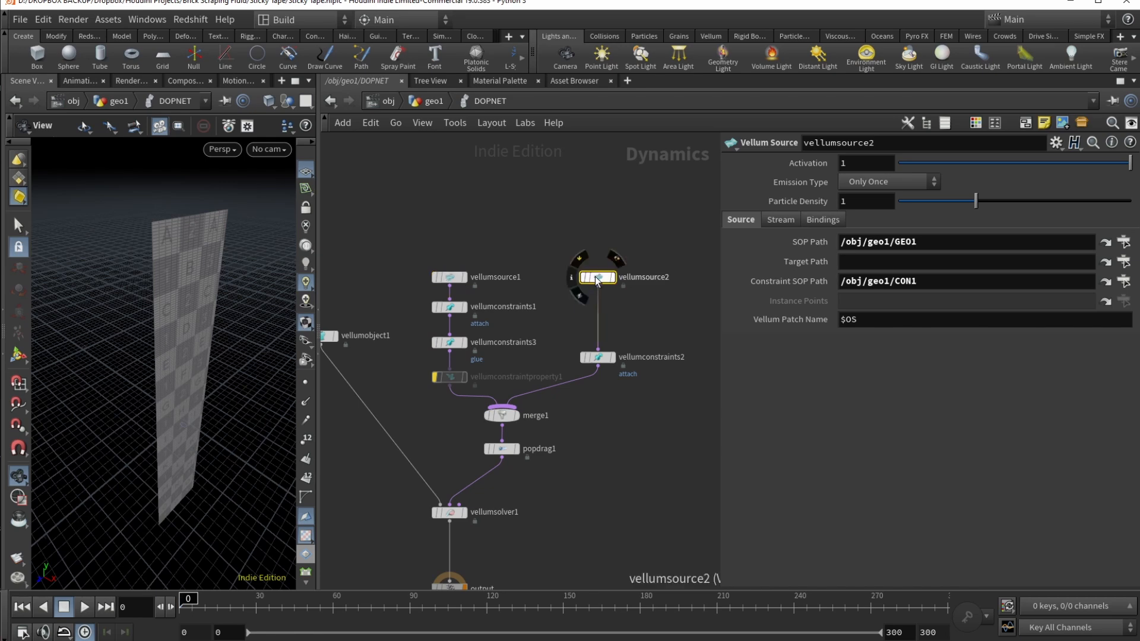
click(450, 343)
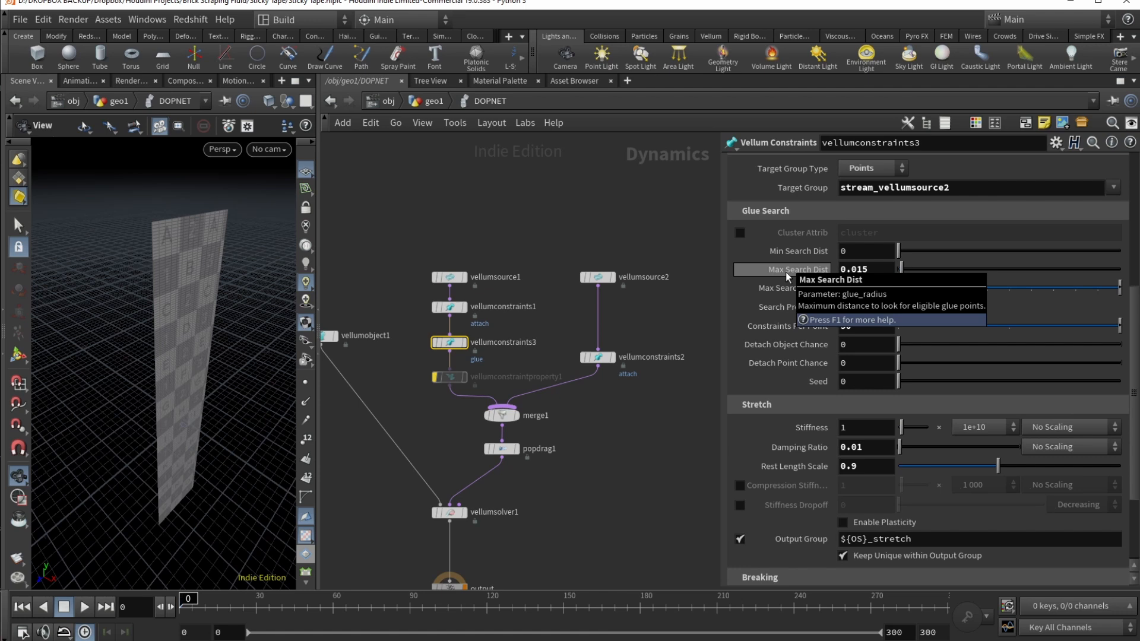
Step: Raise the glue breaking threshold from 0.5 to 2, keeping Stretch Stress as type
click(860, 270)
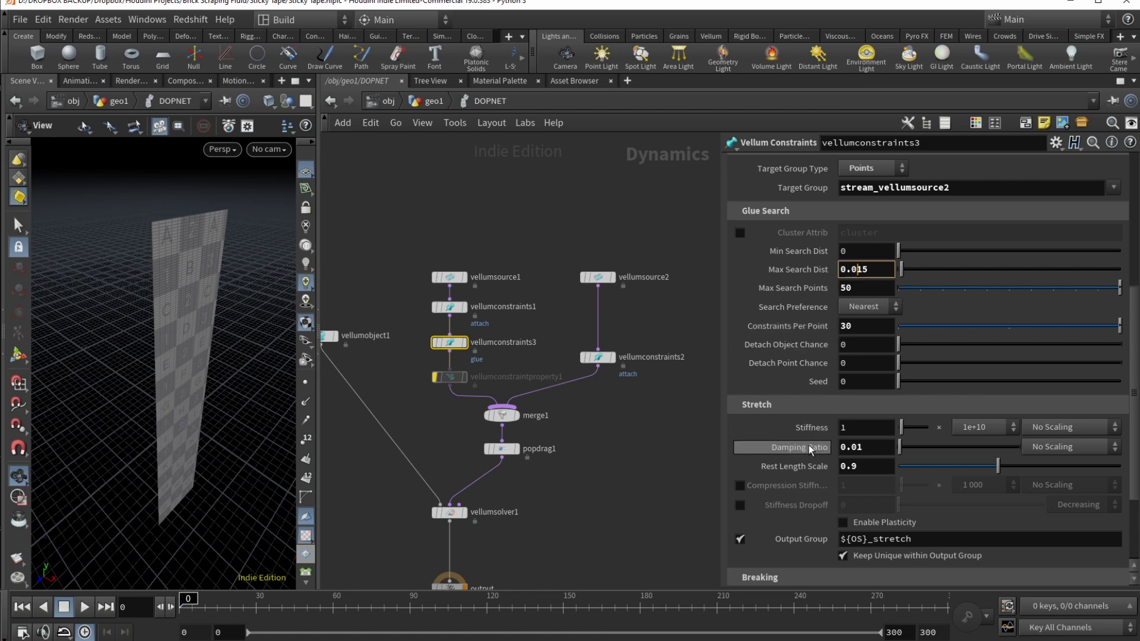
click(852, 448)
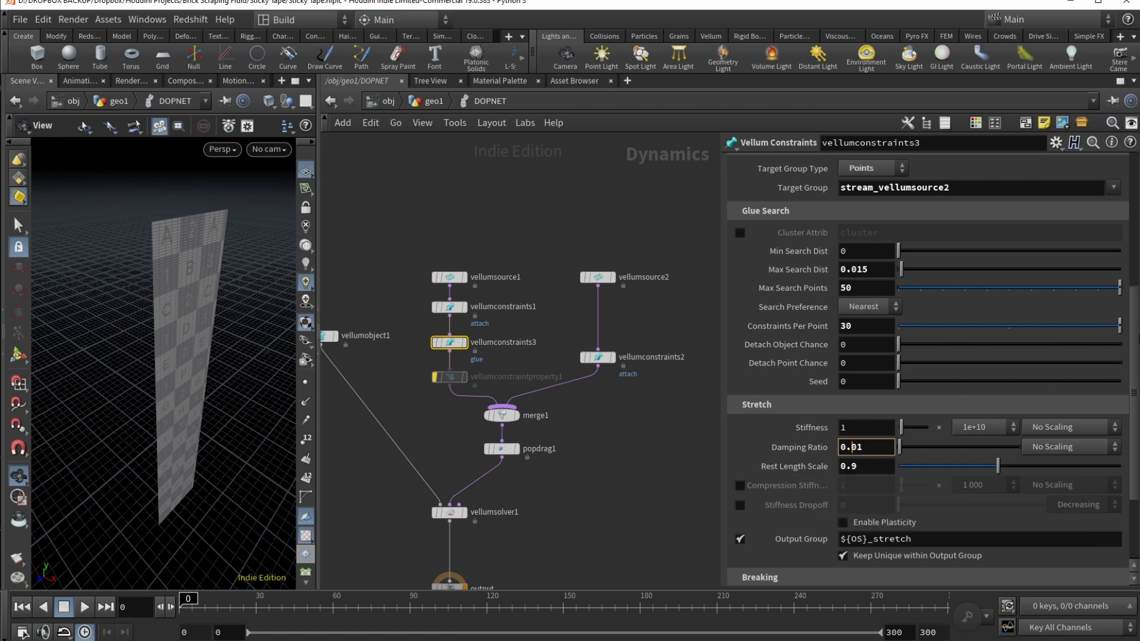
scroll(756, 492, down, 4)
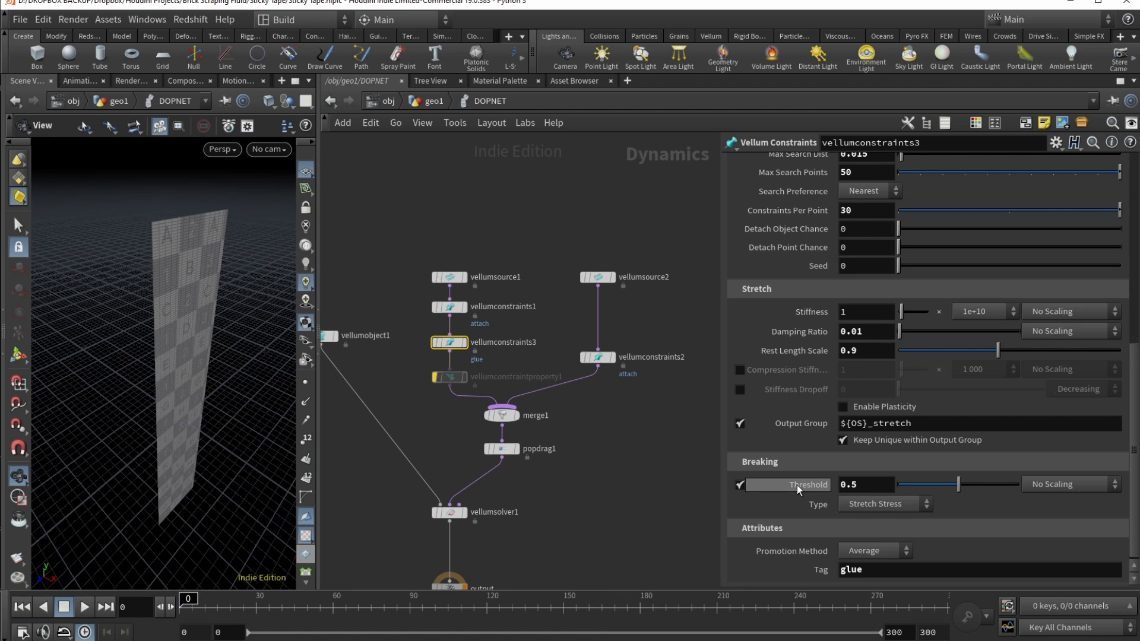
double_click(853, 485)
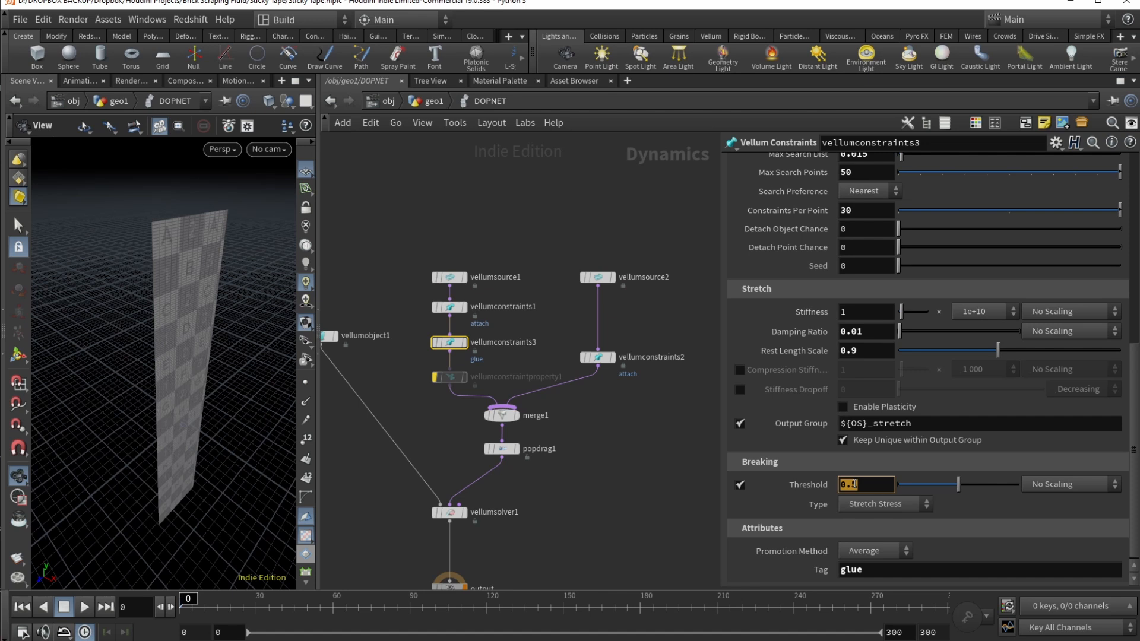
text(2)
key(Return)
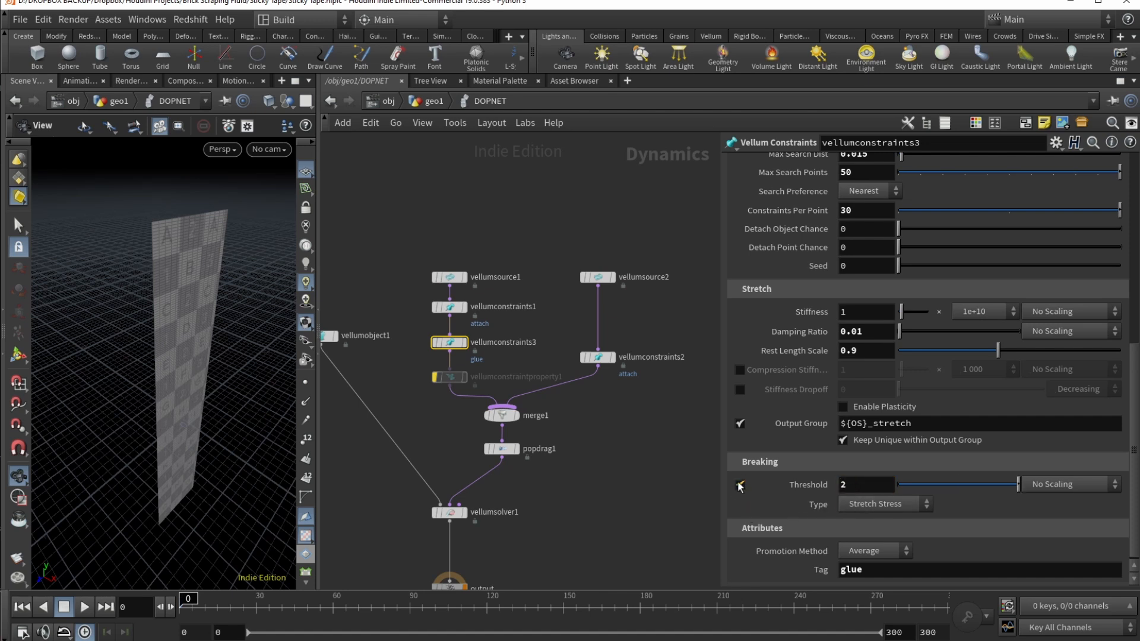
click(896, 508)
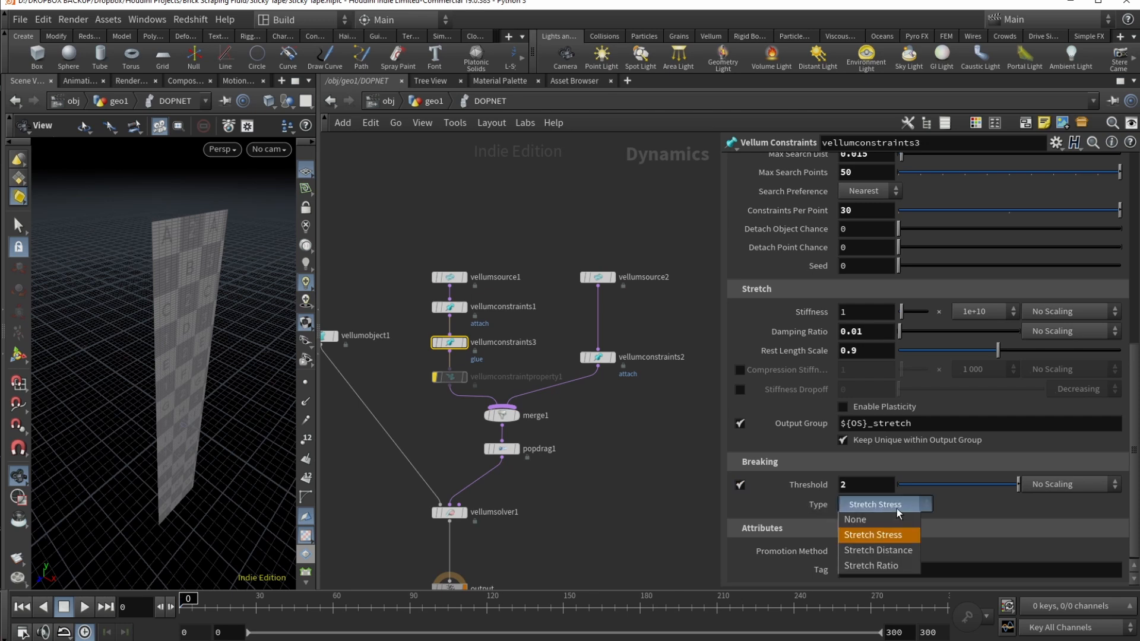
click(898, 510)
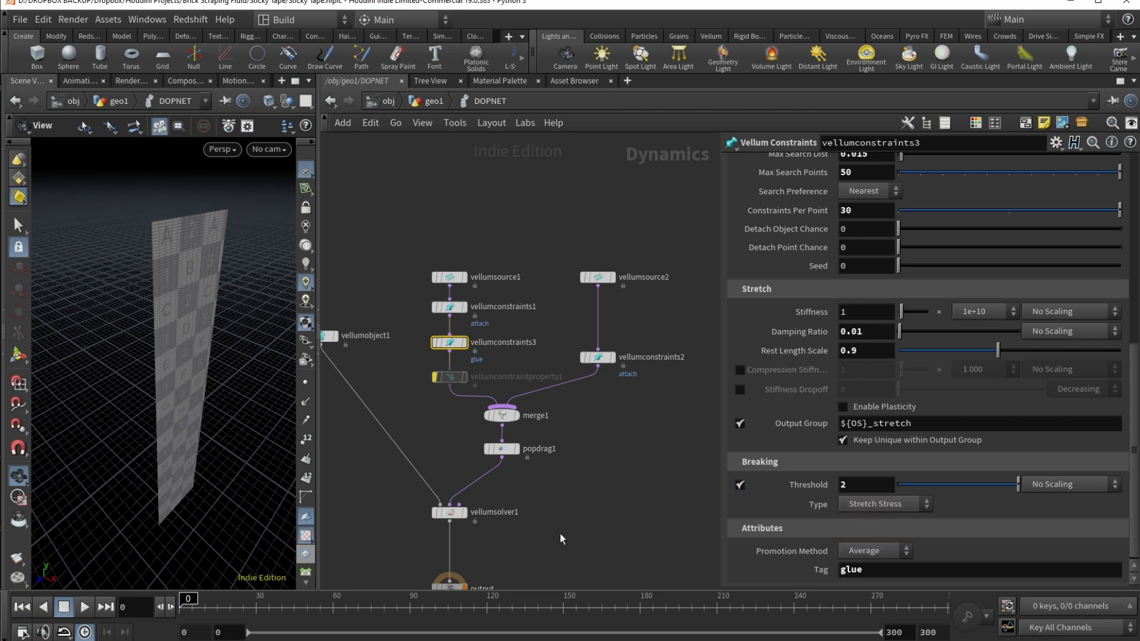
Step: Play and scrub the tape simulation, inspecting vellumsolver1 and the sheet from several angles
click(87, 606)
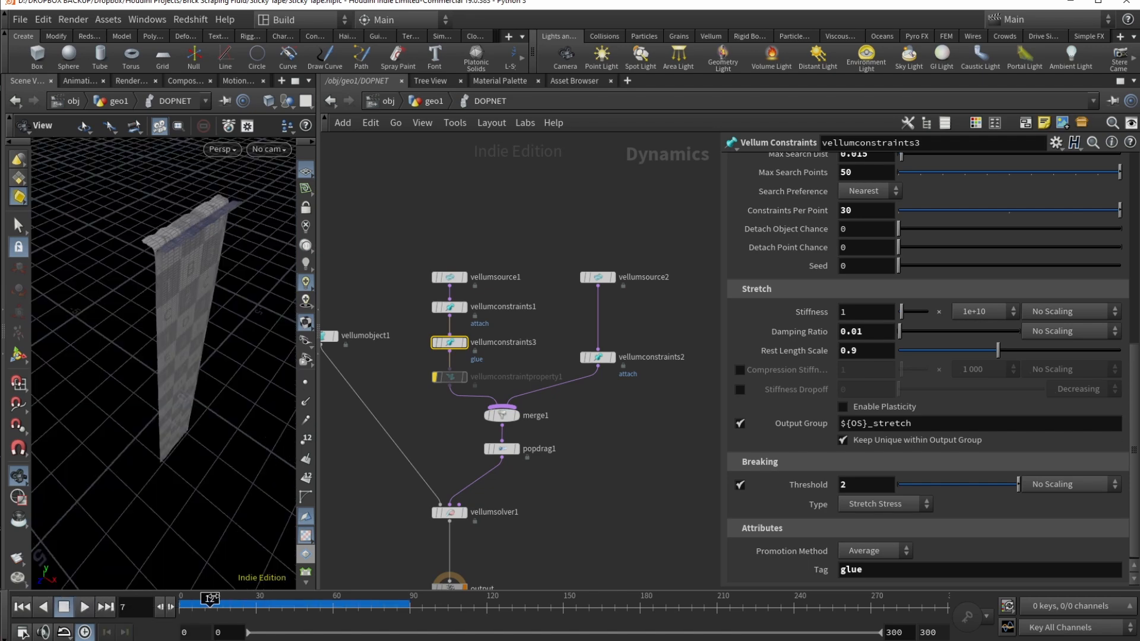
drag(292, 599, 259, 600)
mouse_move(171, 313)
mouse_down()
mouse_move(178, 289)
mouse_move(189, 325)
mouse_up()
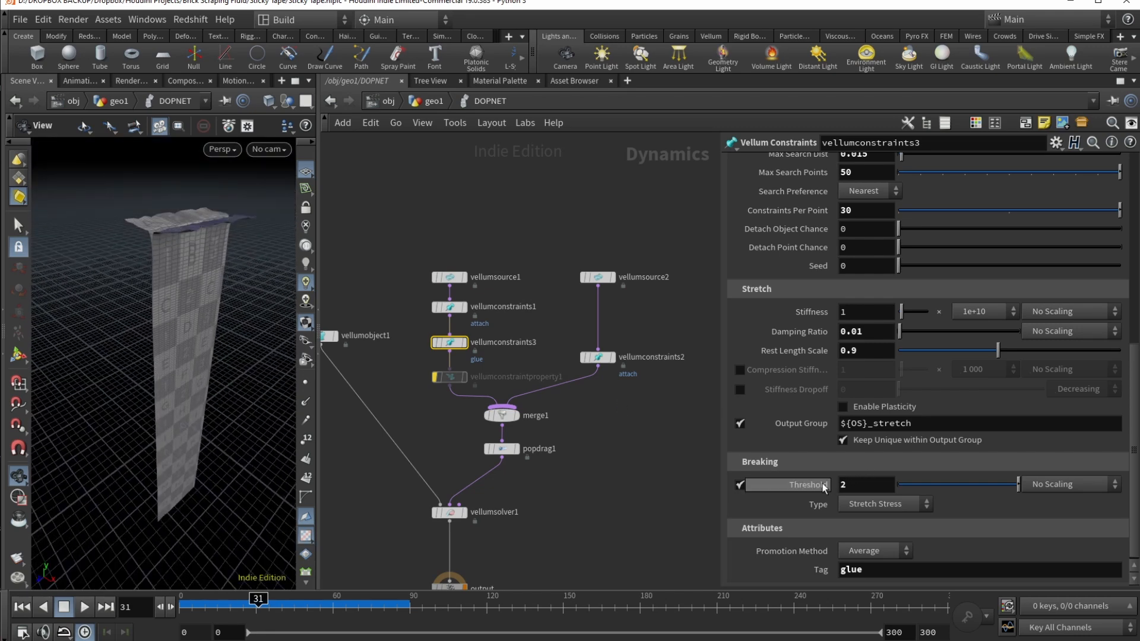
click(449, 512)
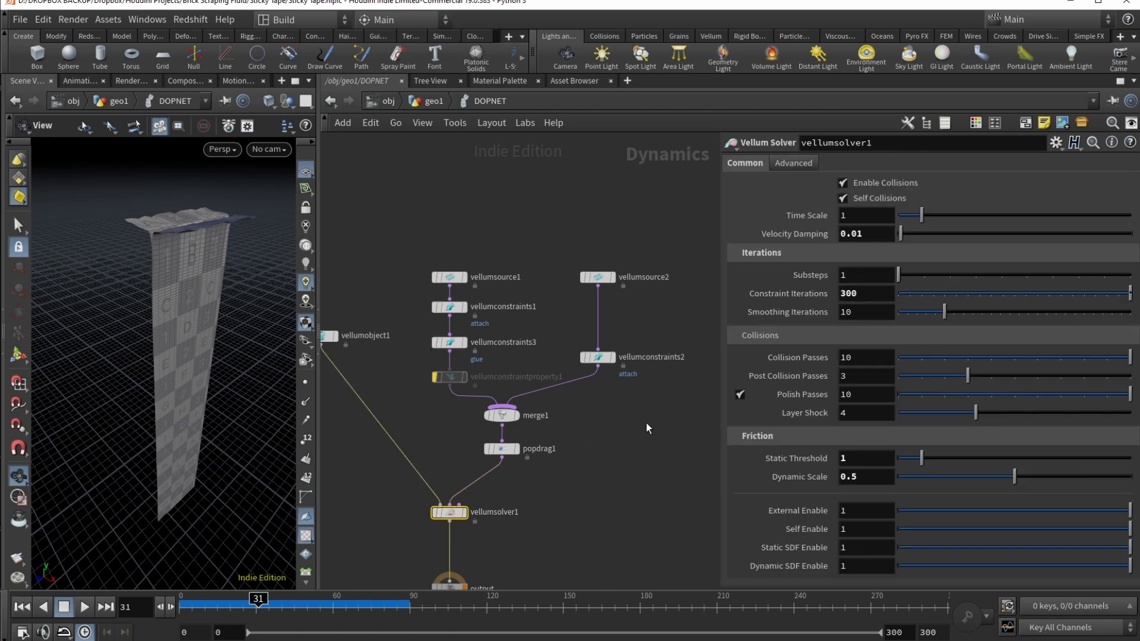
mouse_move(451, 515)
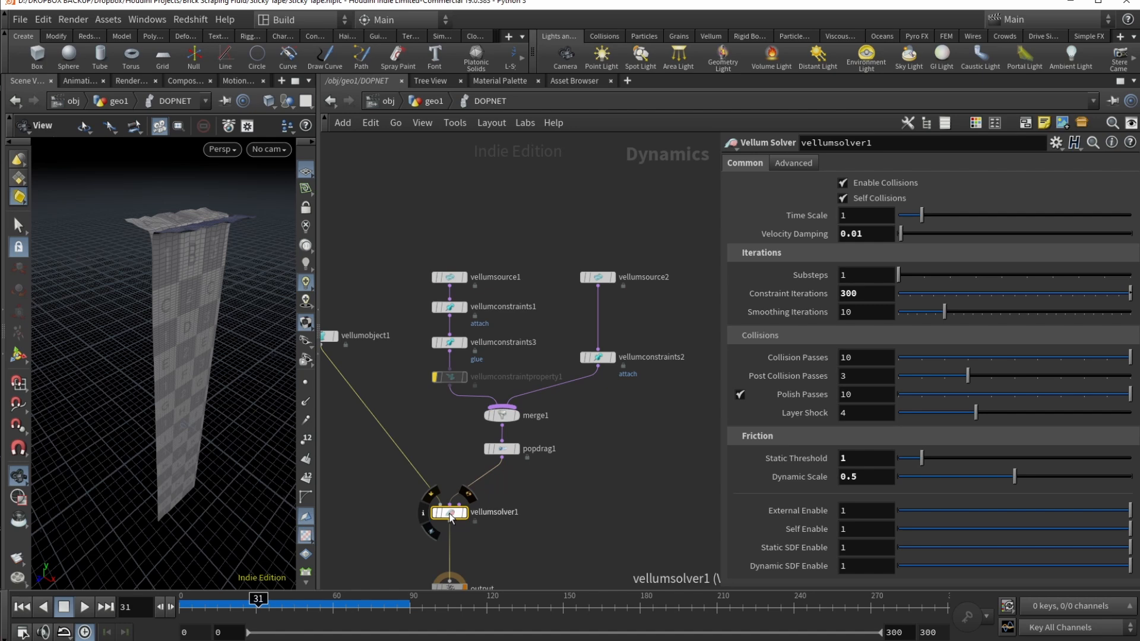
drag(225, 270, 178, 247)
scroll(205, 277, up, 5)
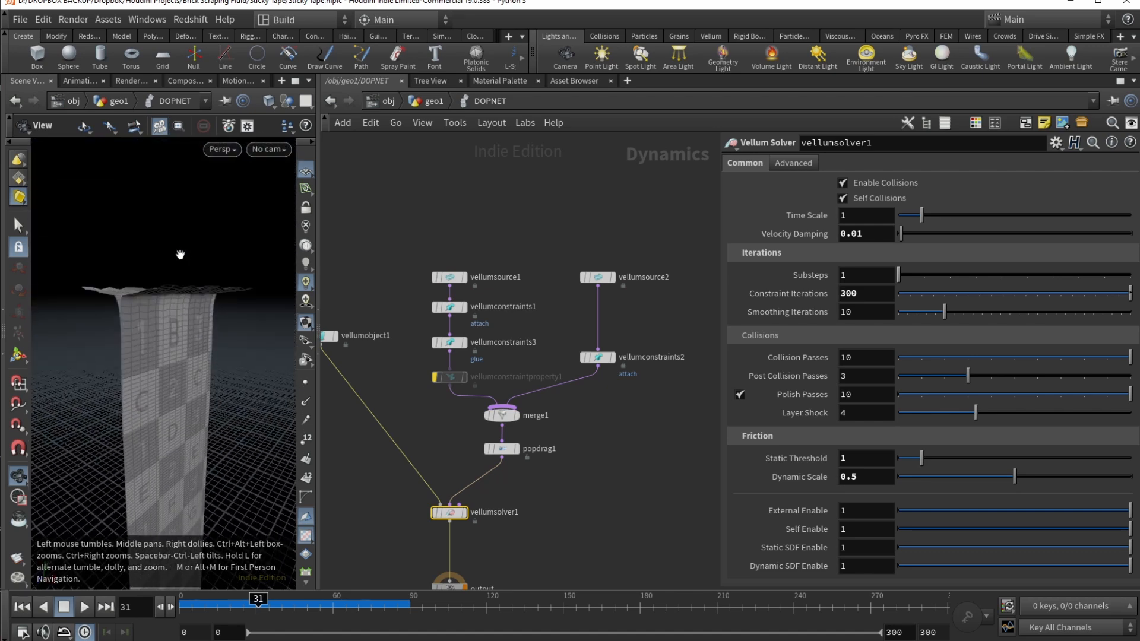
drag(164, 325, 117, 321)
scroll(117, 321, up, 3)
drag(196, 314, 178, 313)
scroll(174, 326, down, 3)
scroll(173, 325, down, 2)
Step: Lower the glue breaking threshold to 0.7 and scrub to check the peel
click(449, 343)
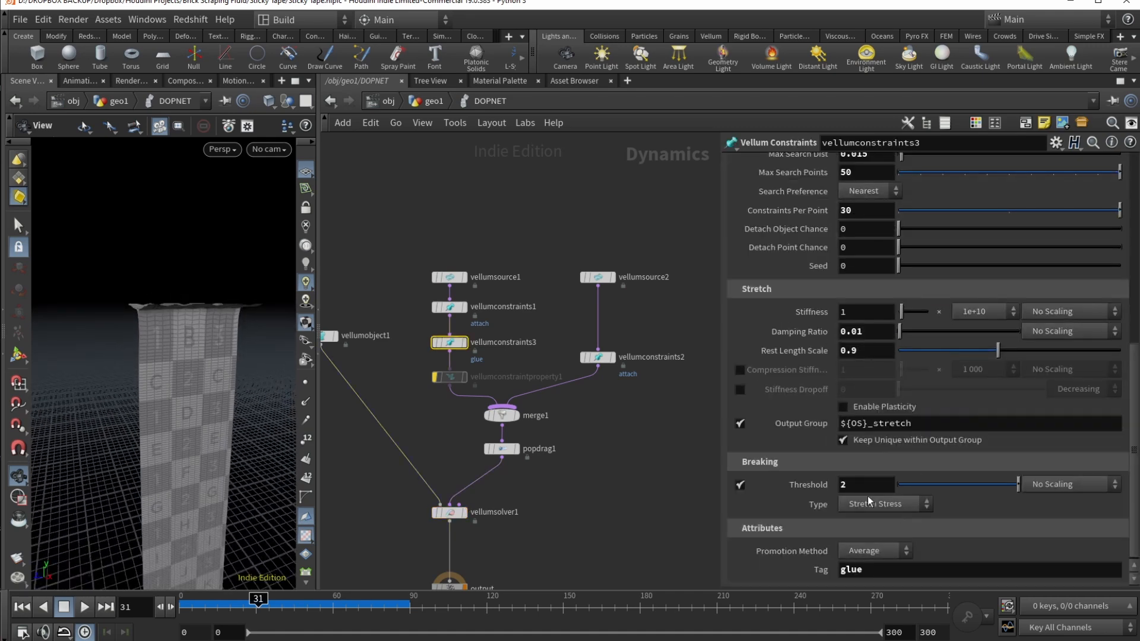
click(859, 485)
text(0.7)
key(Return)
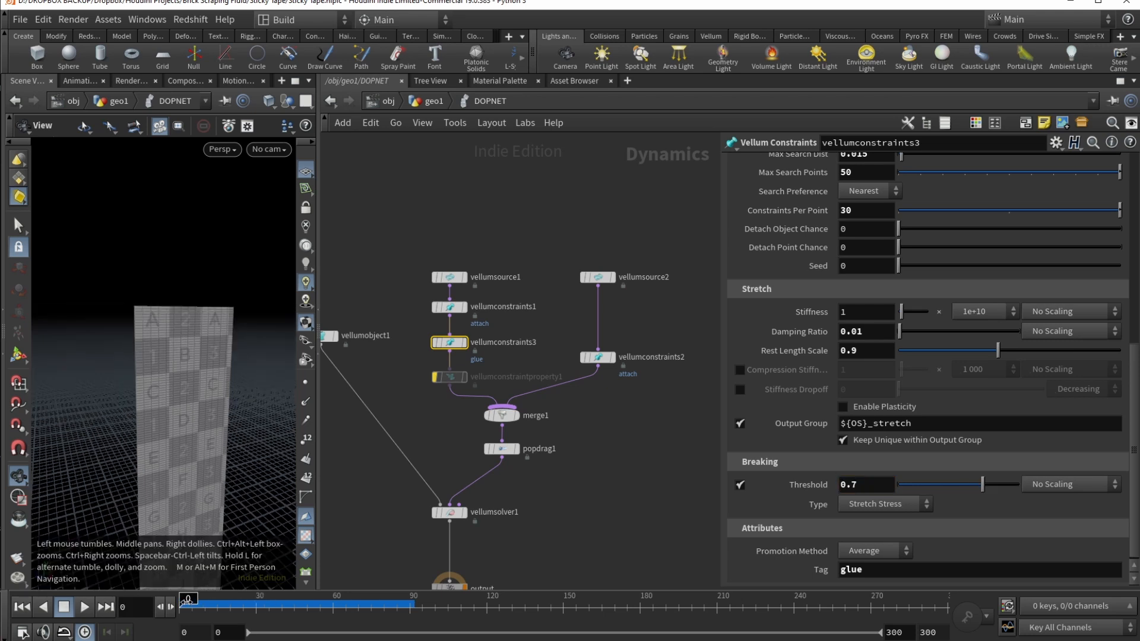
mouse_move(264, 598)
mouse_down()
mouse_move(330, 598)
mouse_move(247, 598)
mouse_move(364, 596)
mouse_move(261, 598)
mouse_up()
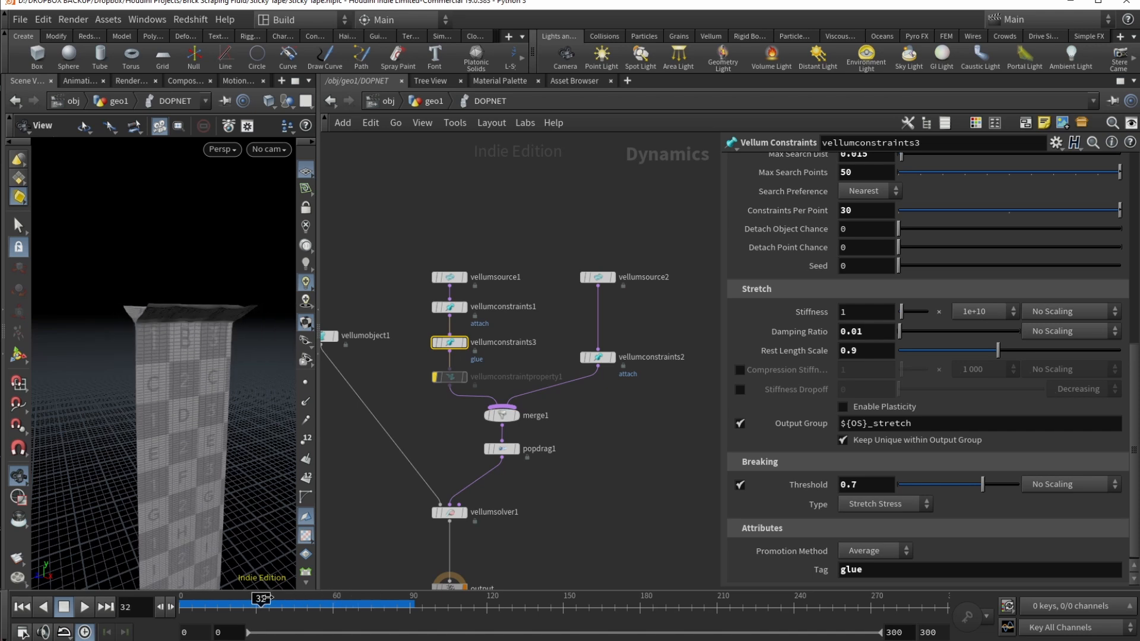
click(435, 513)
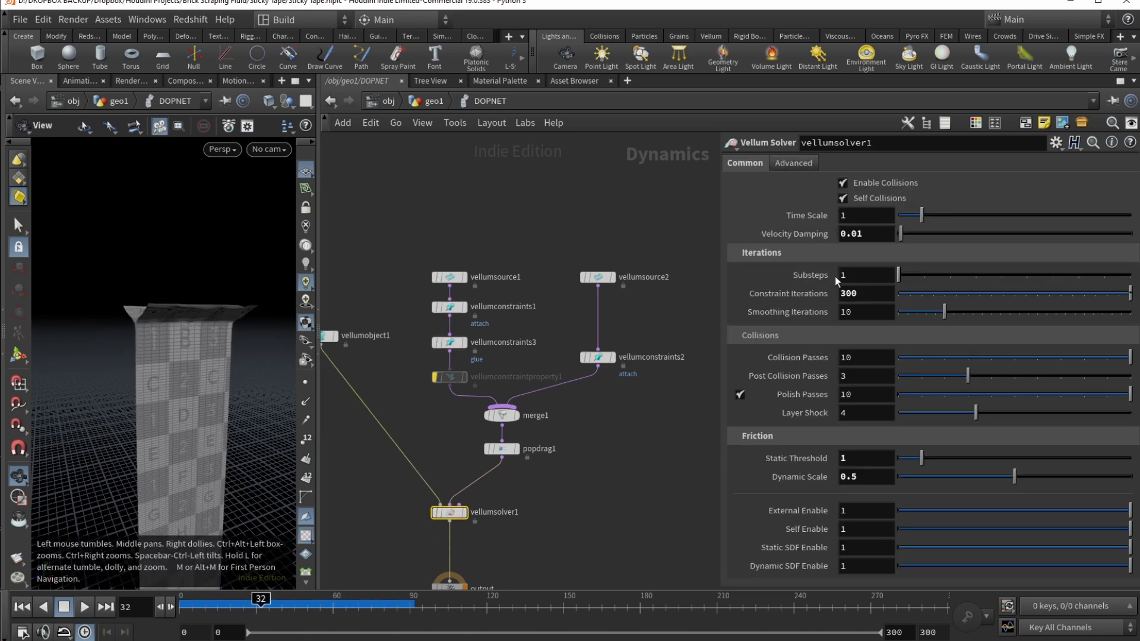
Step: Try 4 solver substeps and scrub the resimulated frames
click(863, 273)
text(5)
text(4)
key(Return)
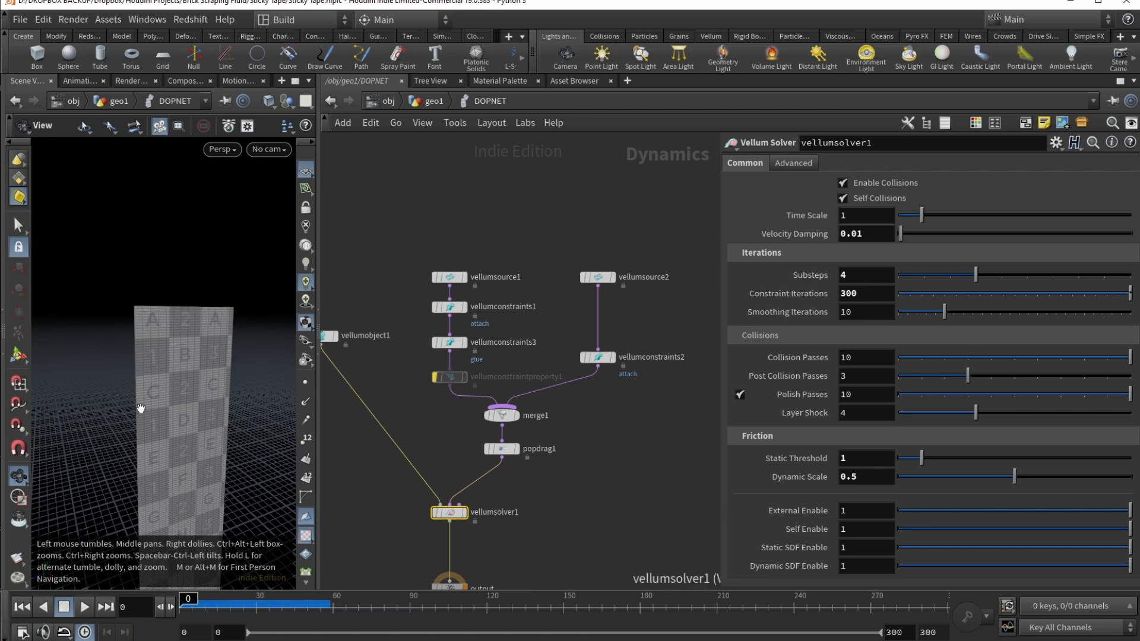
mouse_move(188, 600)
mouse_down()
mouse_move(277, 599)
mouse_move(198, 599)
mouse_move(271, 599)
mouse_move(243, 585)
mouse_move(203, 600)
mouse_move(297, 599)
mouse_move(228, 583)
mouse_move(257, 585)
mouse_move(178, 587)
mouse_up()
Step: Return the substeps to 1 and scrub the cache up to about frame 120
double_click(845, 276)
text(1)
key(Return)
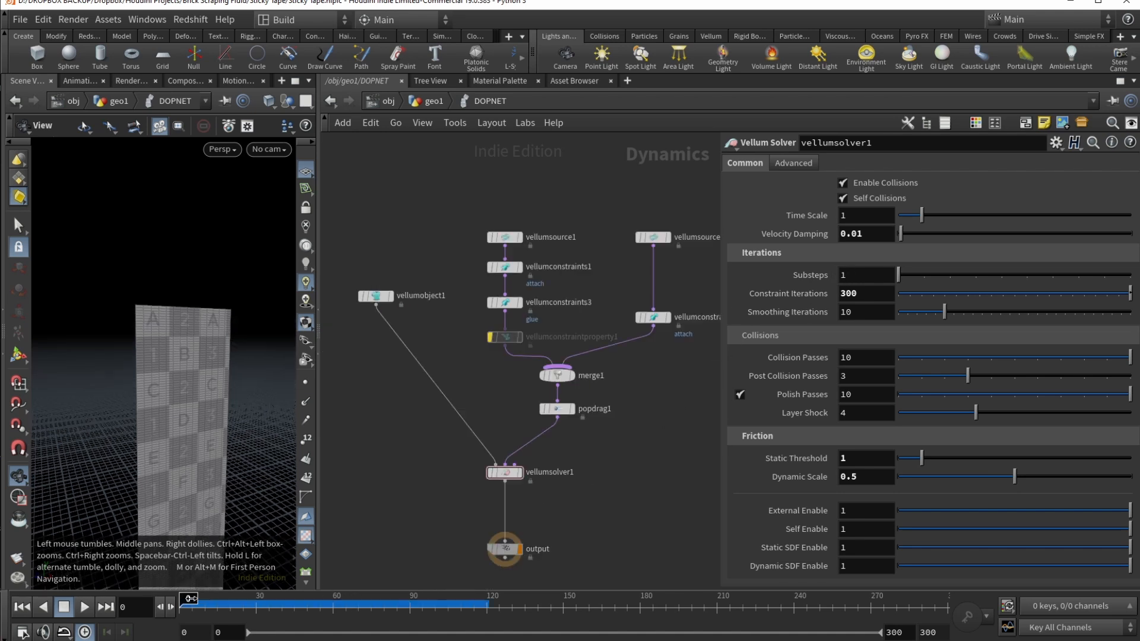
drag(188, 598, 212, 599)
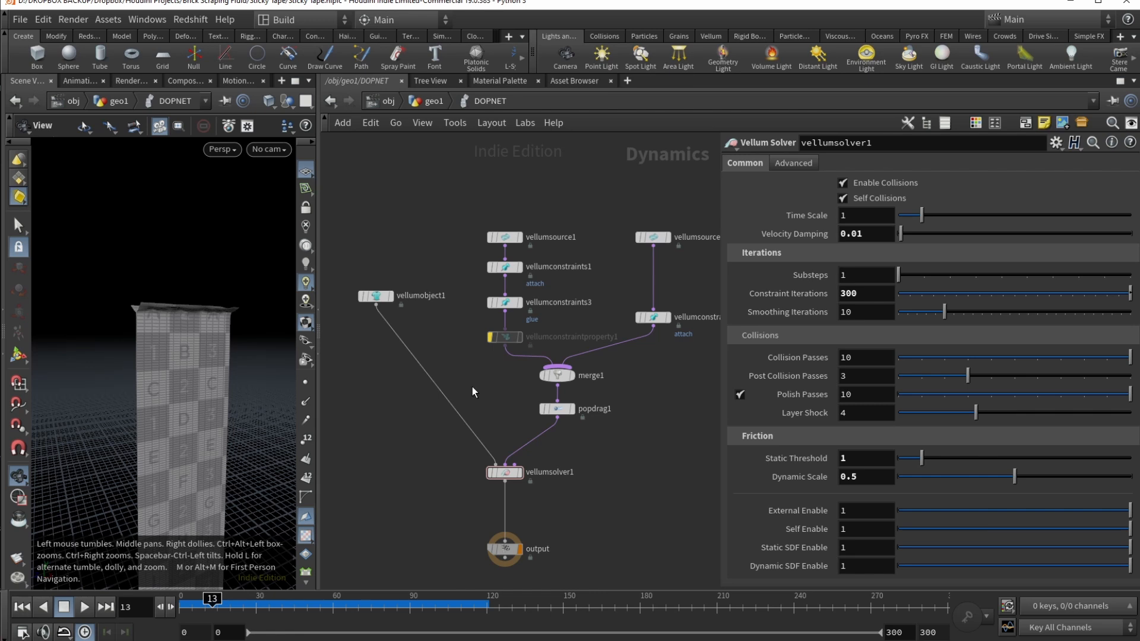
drag(176, 326, 157, 346)
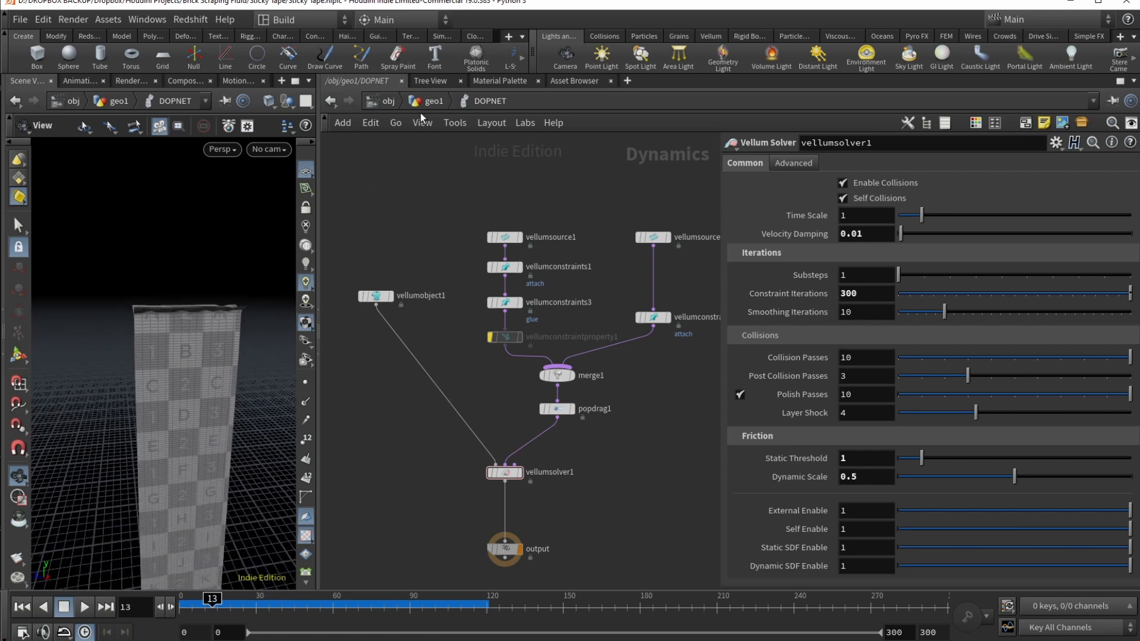
Step: In geo1, display attribnoisefloat1 and review its stickyness noise parameters, minimum -0.59
key(u)
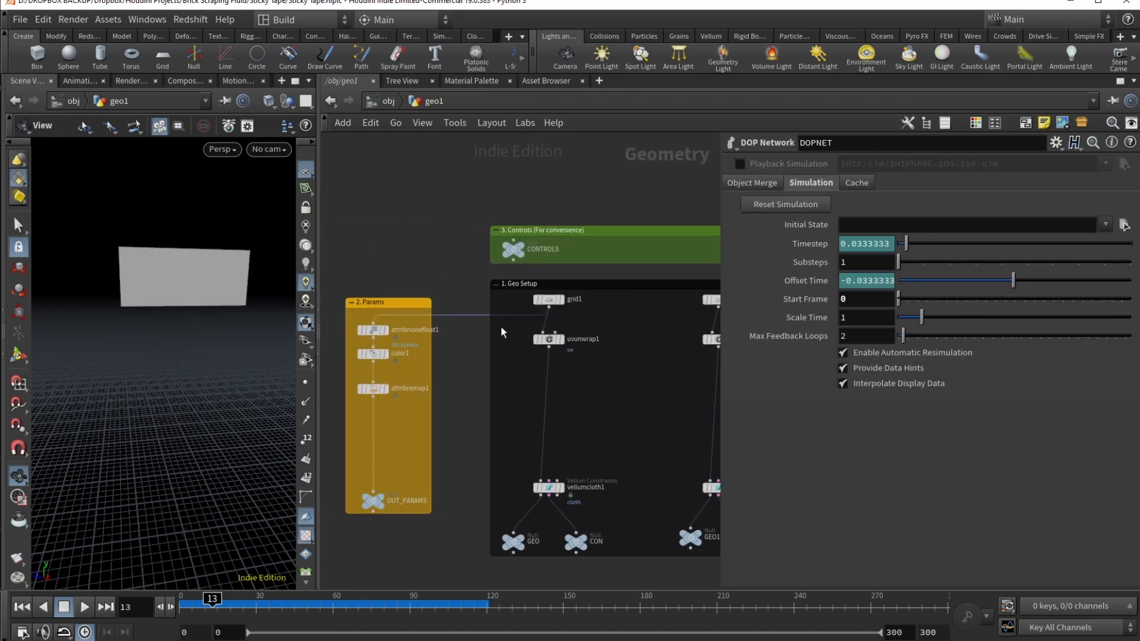
click(384, 330)
click(372, 330)
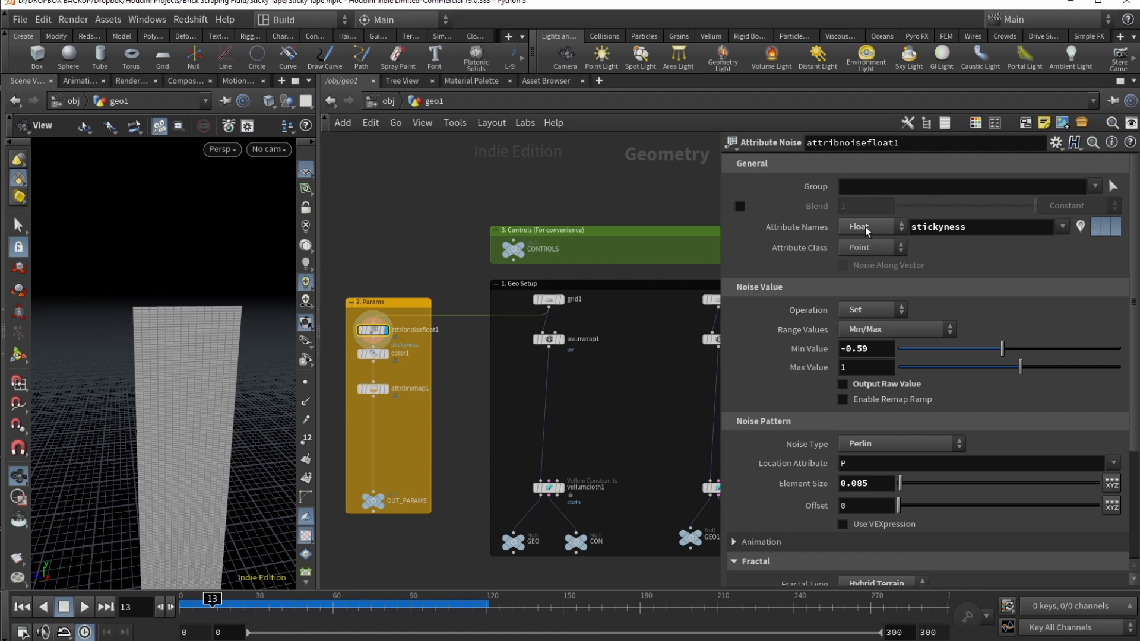
click(946, 229)
click(999, 226)
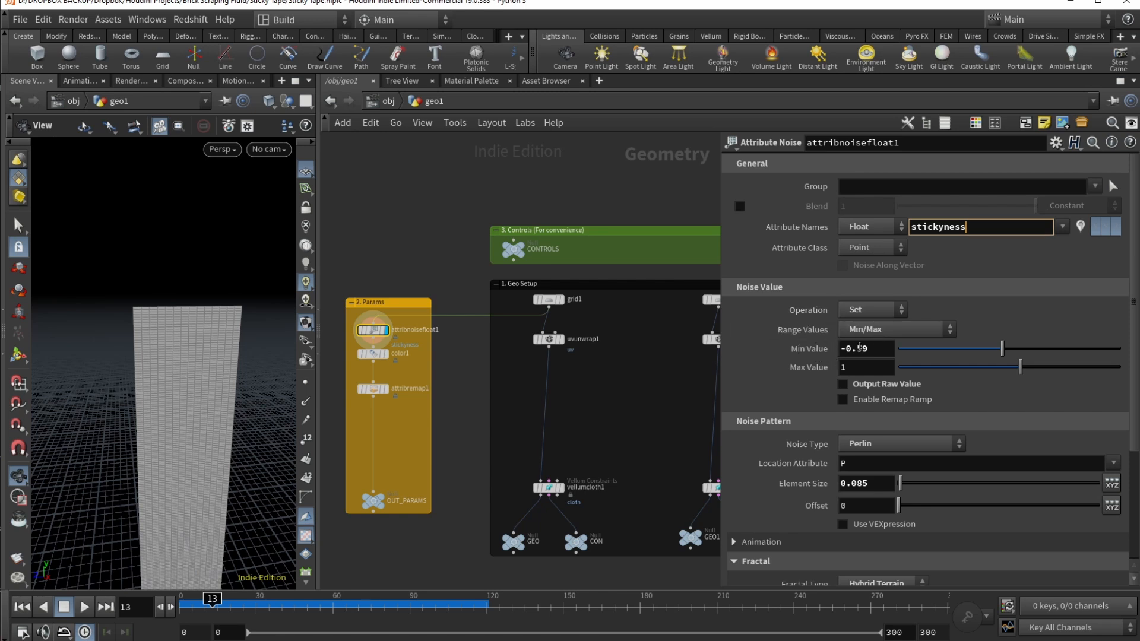
click(867, 348)
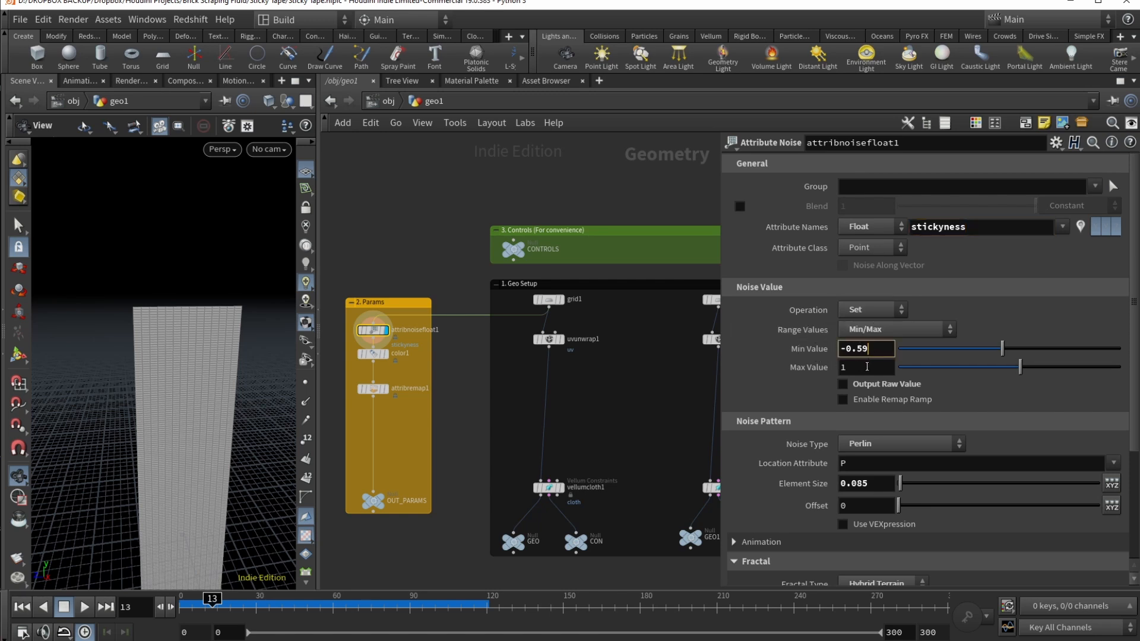
key(Return)
scroll(928, 393, down, 1)
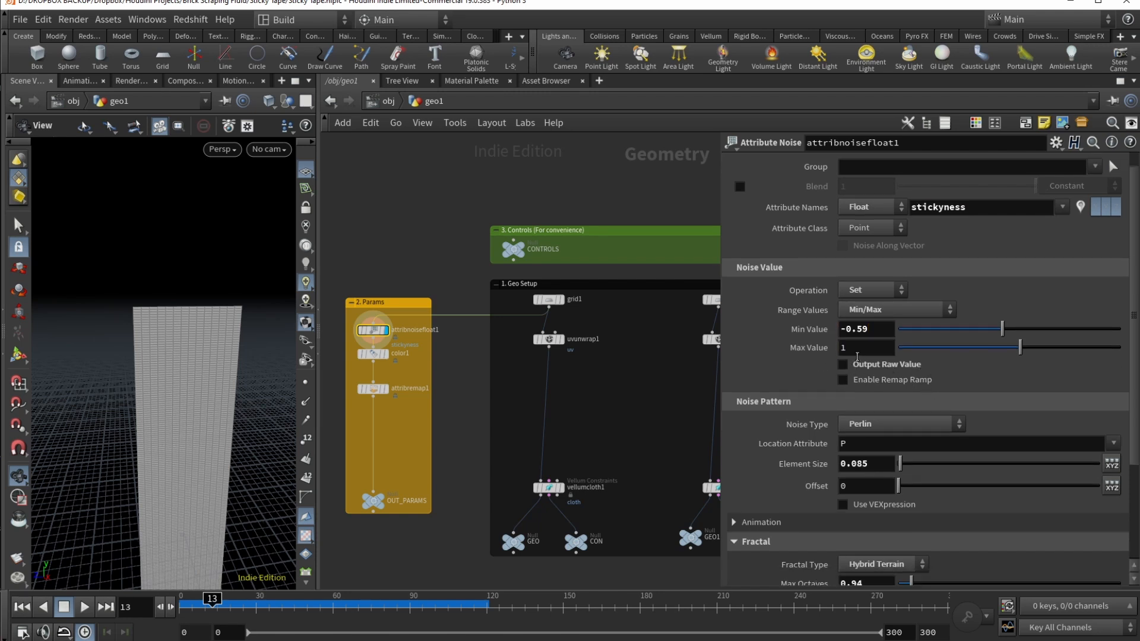
scroll(811, 370, down, 2)
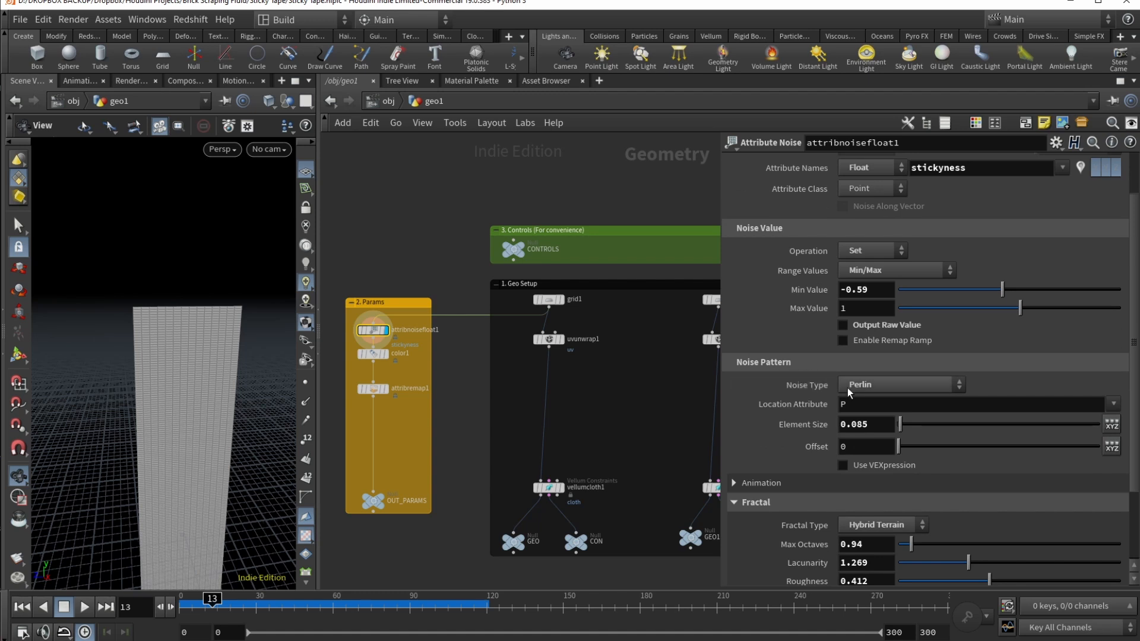
scroll(818, 406, down, 1)
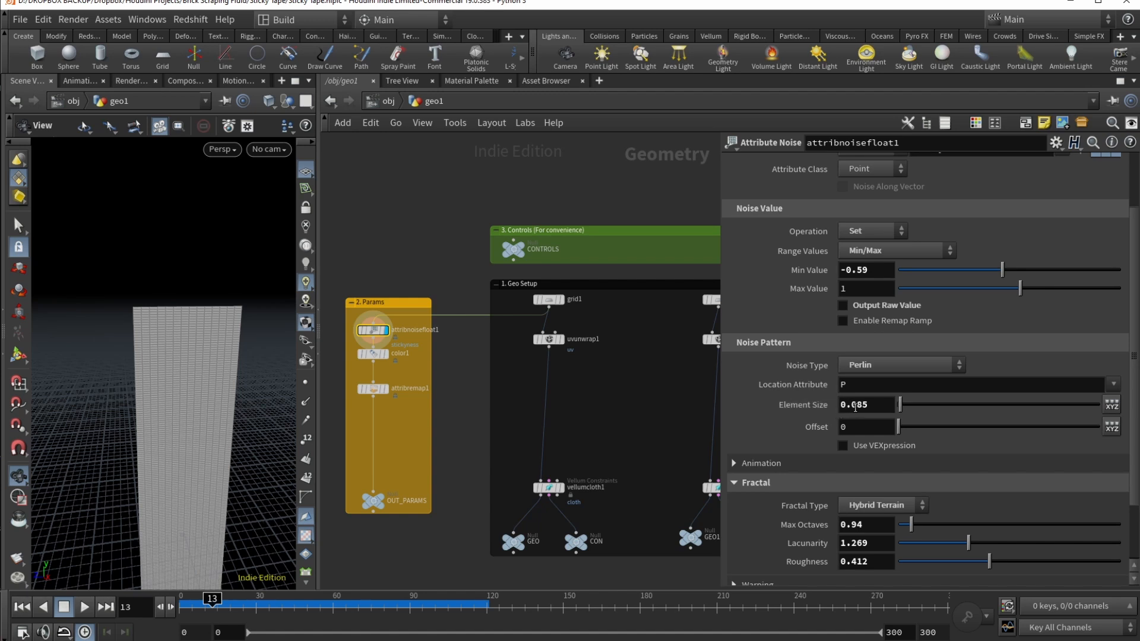
scroll(772, 428, down, 4)
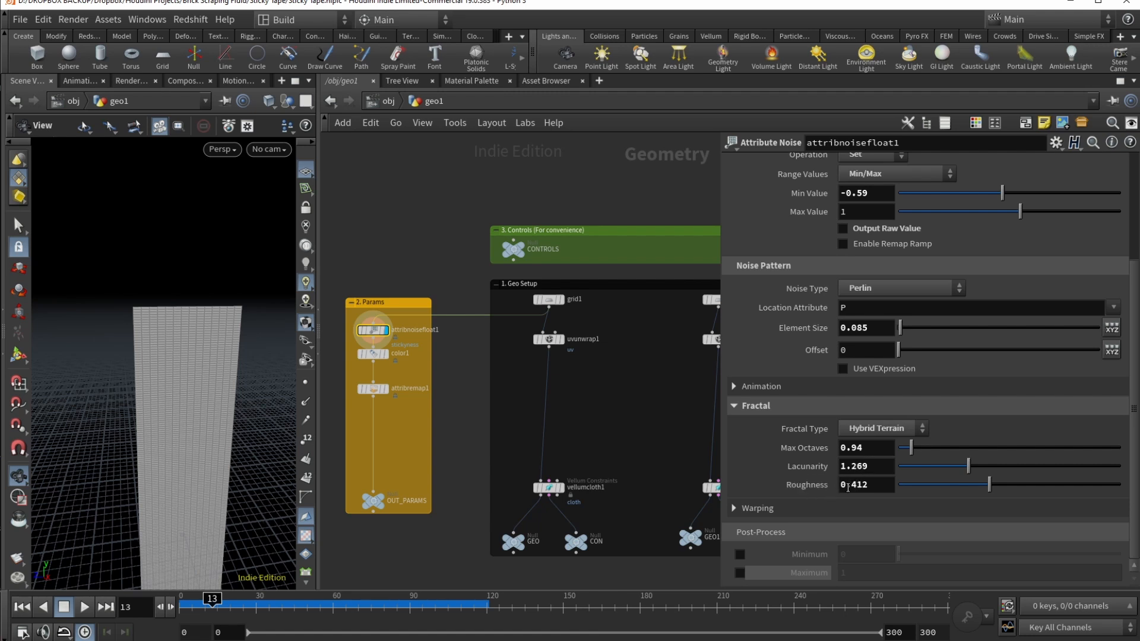
Step: Display and select color1 to show the grey stickyness noise on the tape
drag(373, 354, 375, 364)
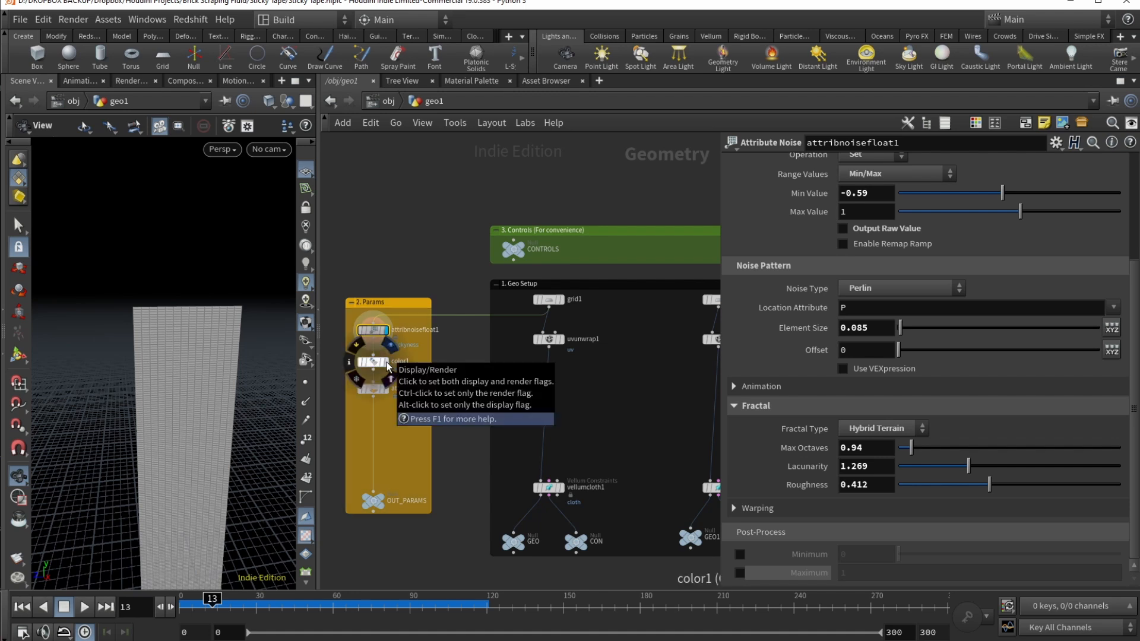
click(387, 363)
click(376, 362)
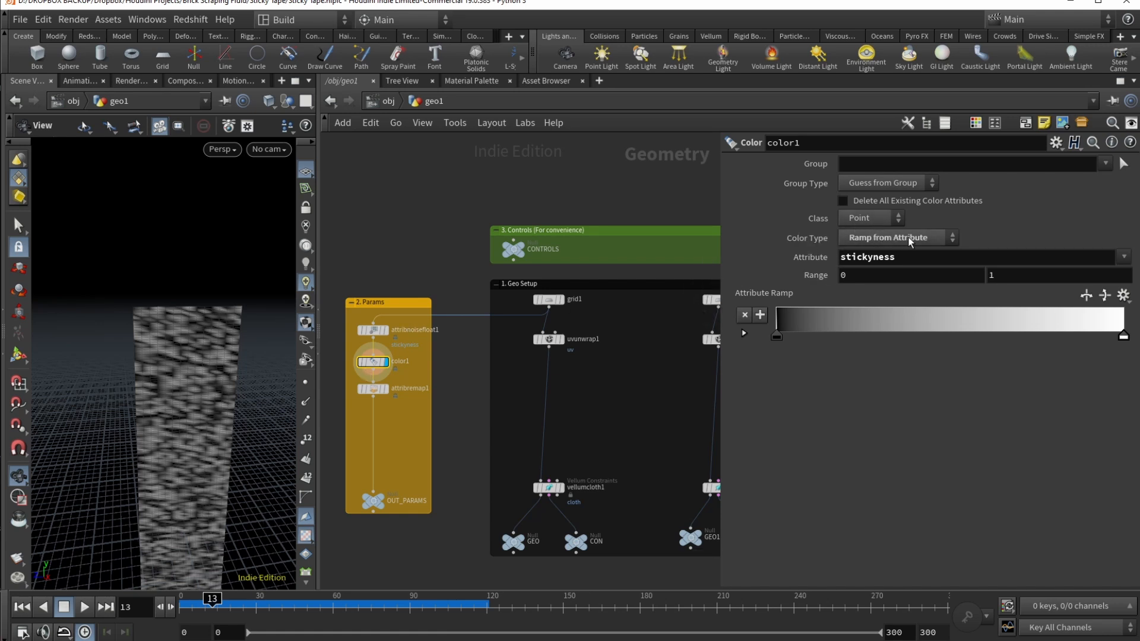
Step: Check color1's stickyness attribute, then view attribremap1 mapping 0–1 to 3.5–4
double_click(842, 257)
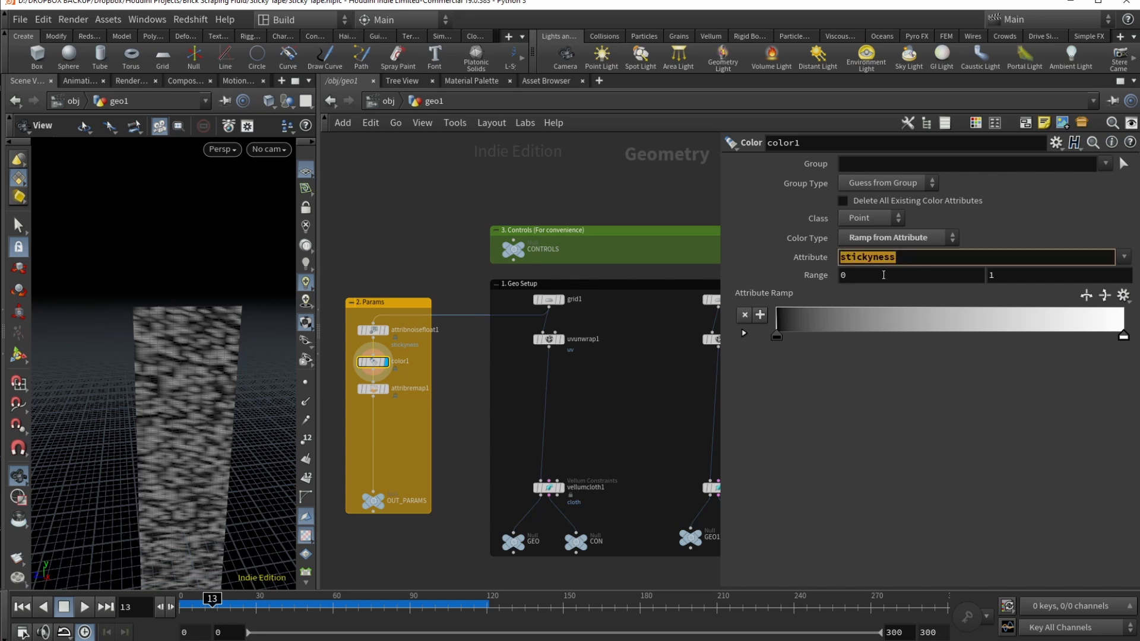
drag(152, 398, 154, 386)
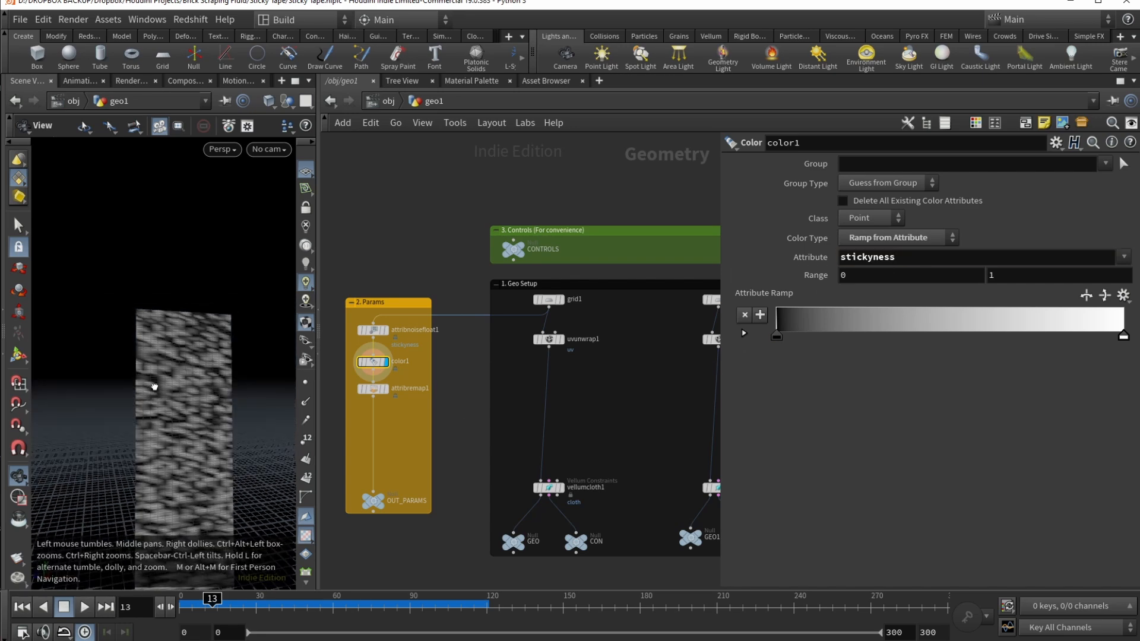
scroll(154, 387, up, 5)
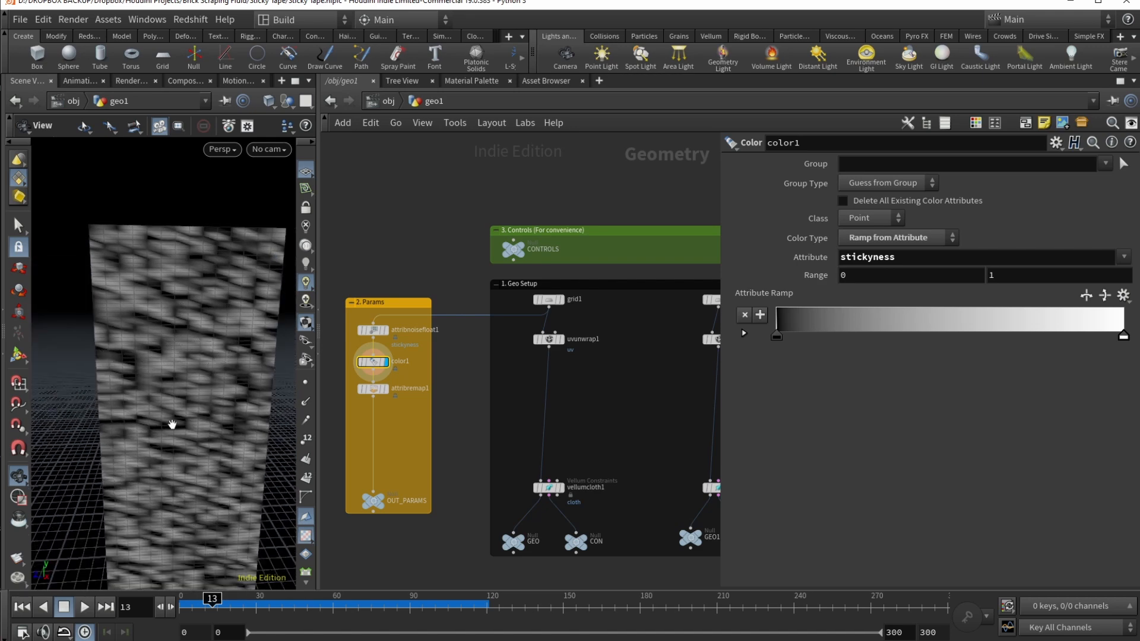
scroll(172, 425, down, 6)
drag(165, 425, 191, 396)
click(373, 389)
mouse_move(370, 392)
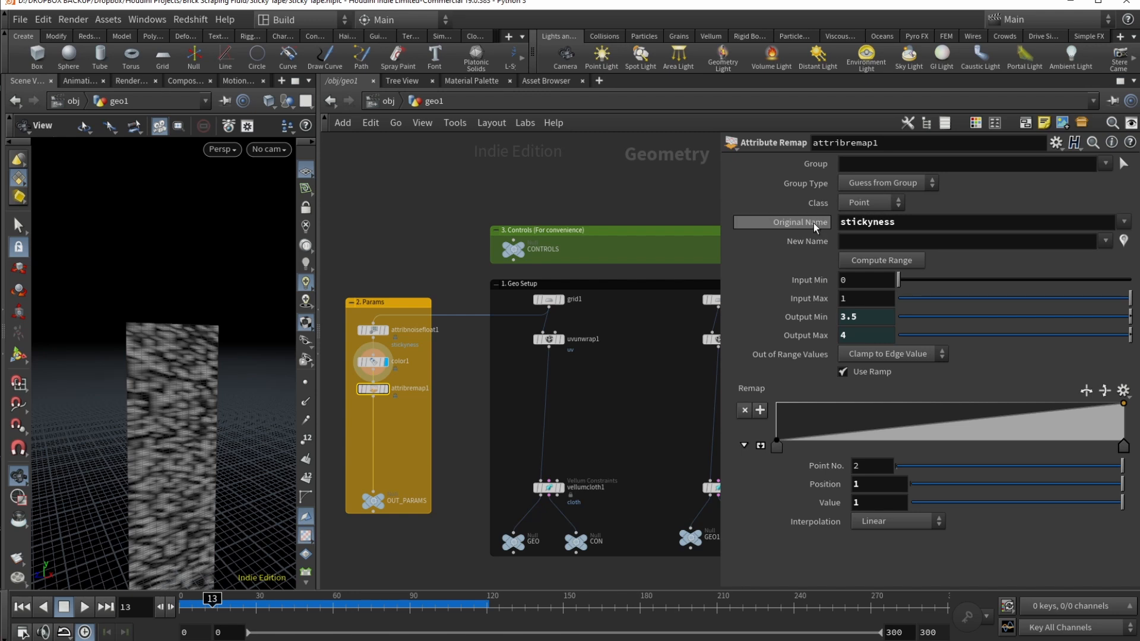
Step: Check the stickyness attribute name, then make OUT_PARAMS the displayed, selected node
drag(845, 222, 897, 225)
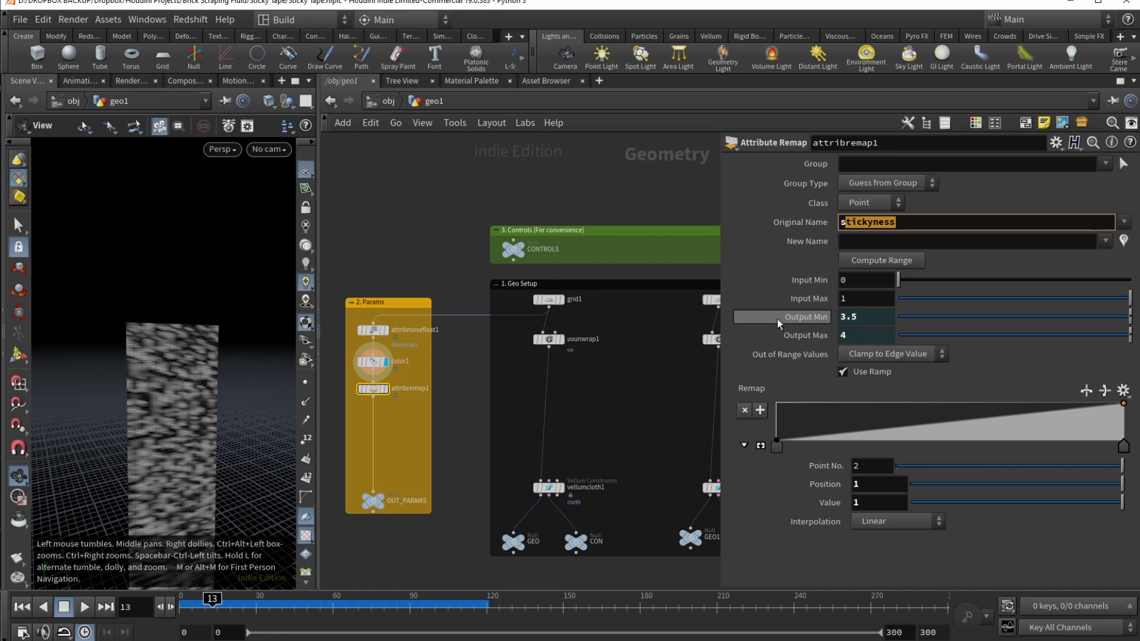
middle_drag(659, 414, 579, 409)
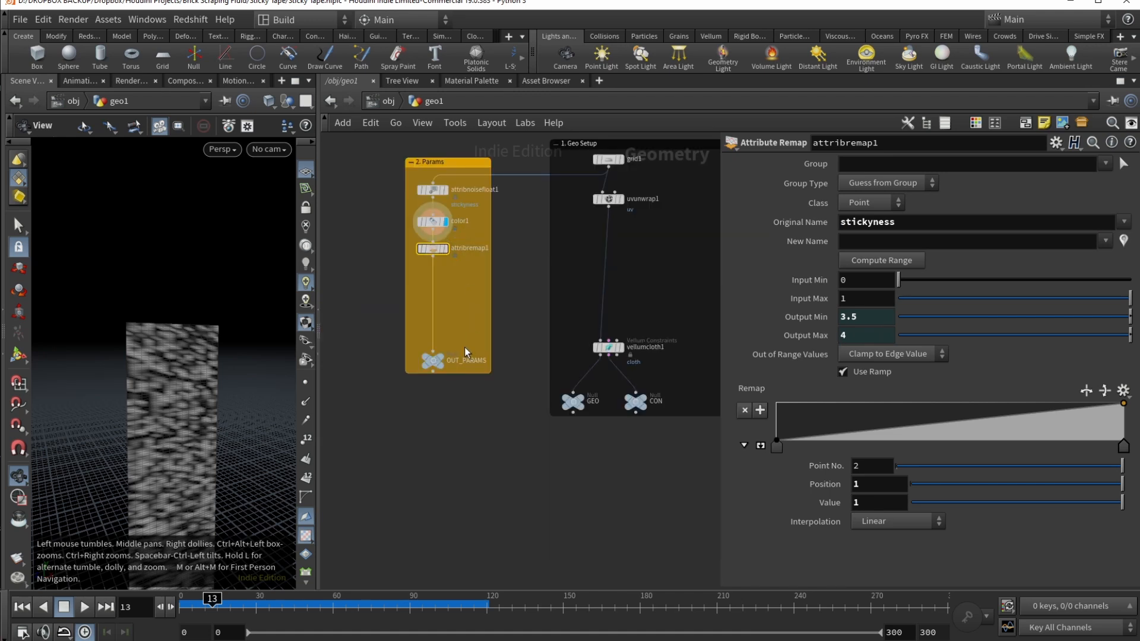
click(450, 344)
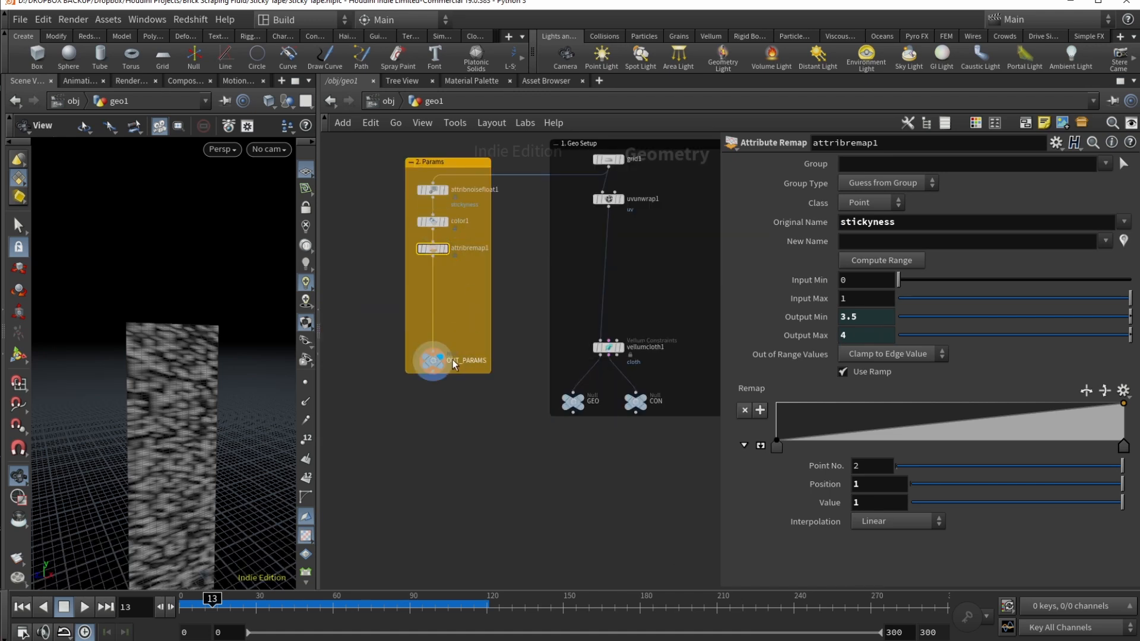
click(438, 362)
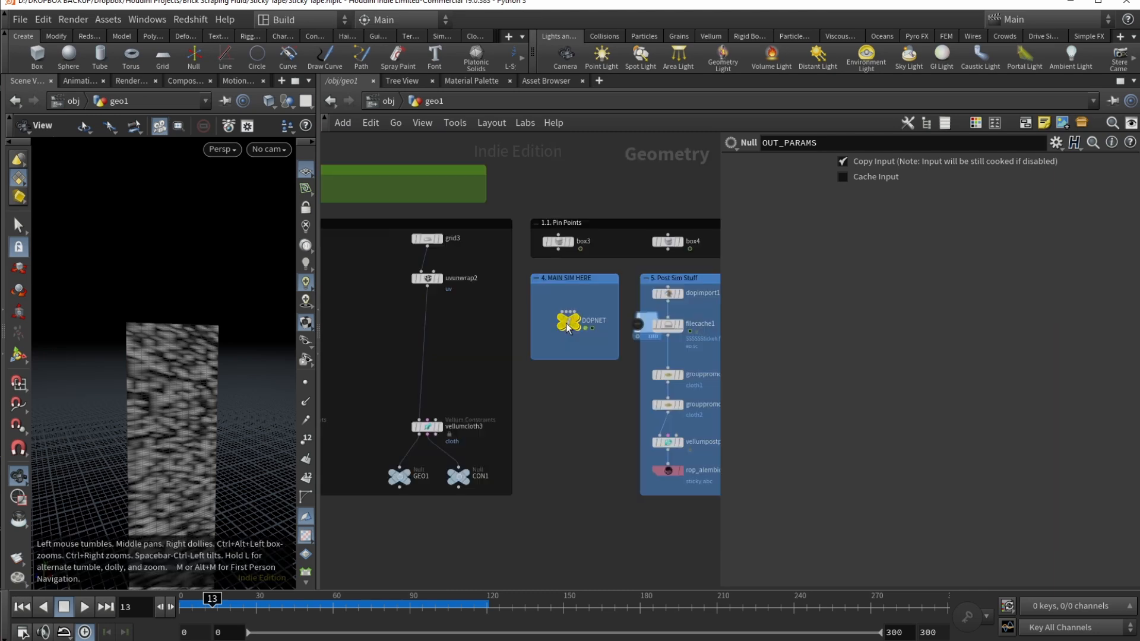
Step: Enter the DOPNET and un-bypass the vellumconstraintproperty1 node
click(569, 320)
double_click(568, 321)
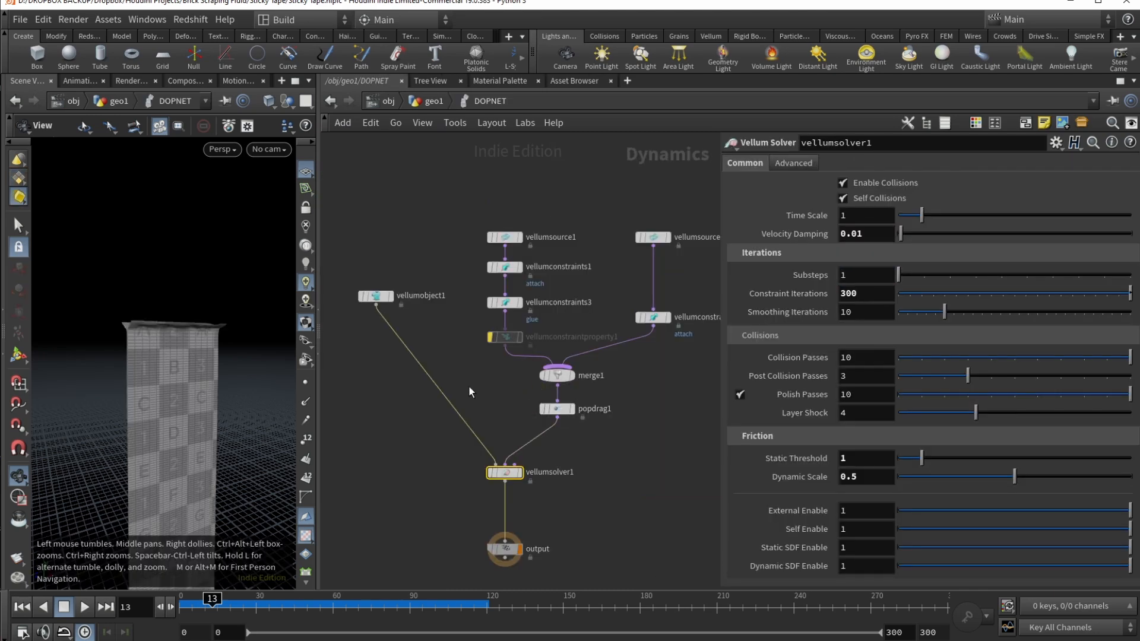
mouse_move(505, 340)
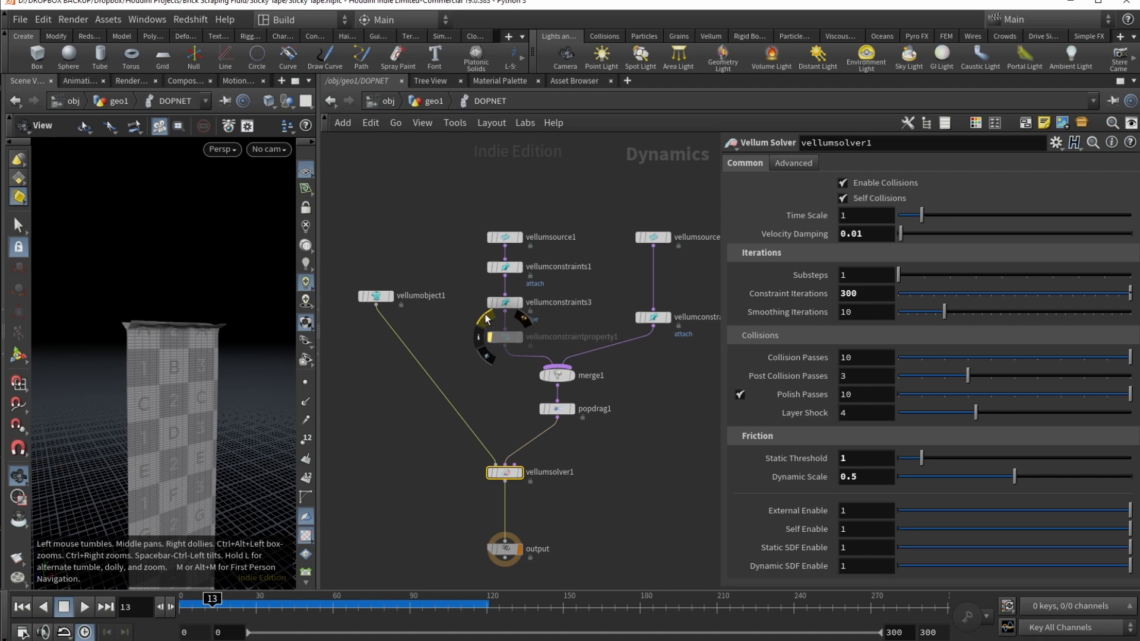
click(485, 319)
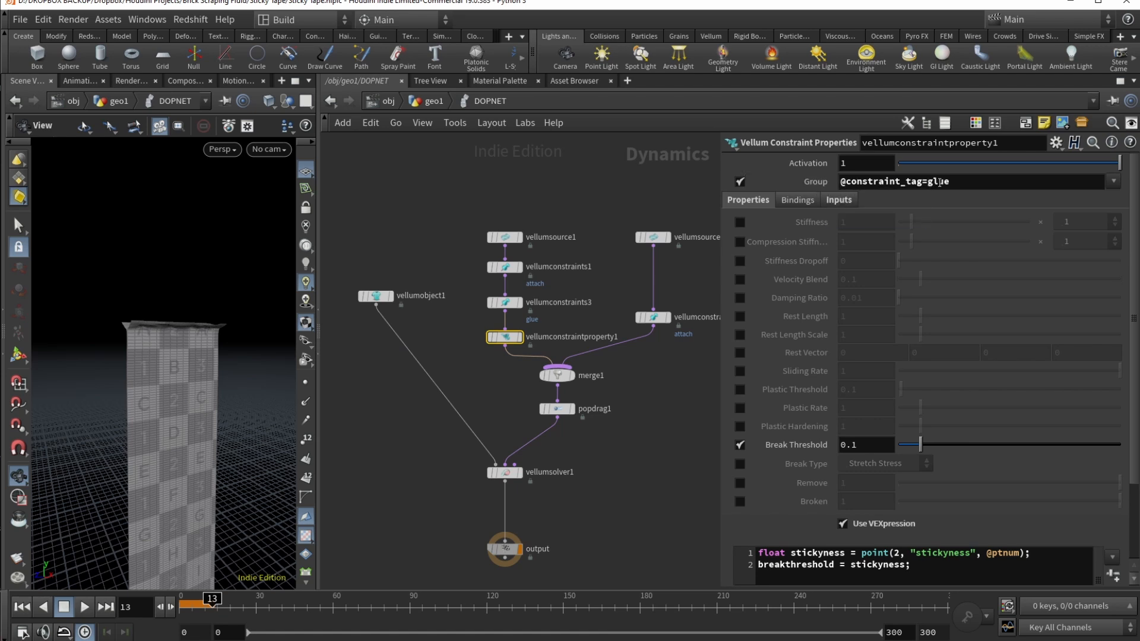
Step: Confirm vellumconstraints3 is tagged 'glue', then reselect vellumconstraintproperty1
click(505, 302)
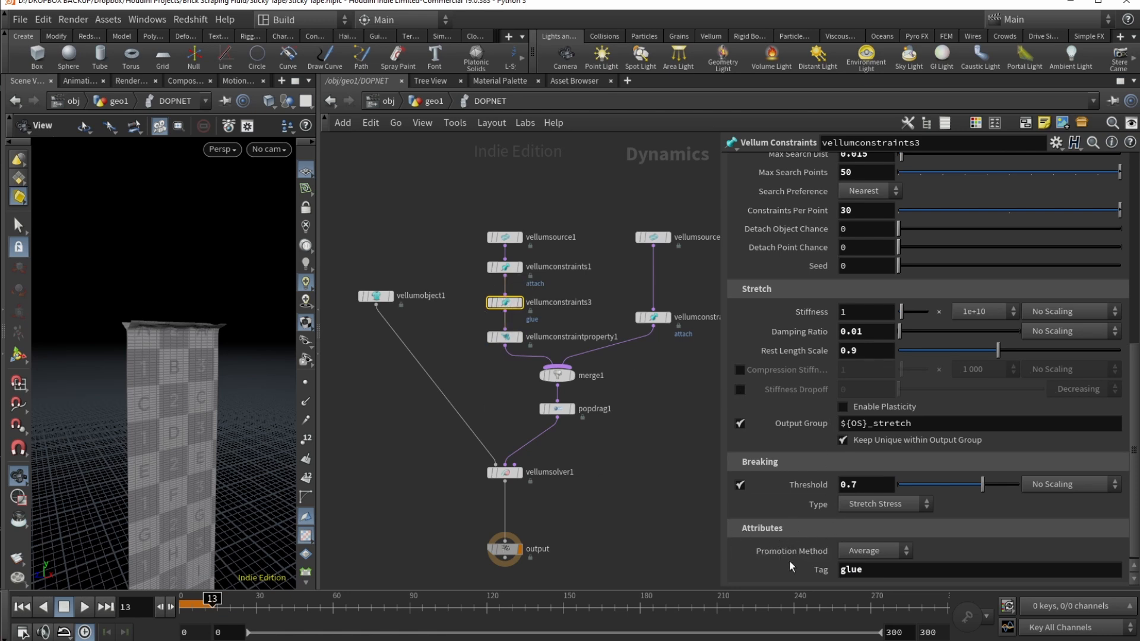
click(875, 570)
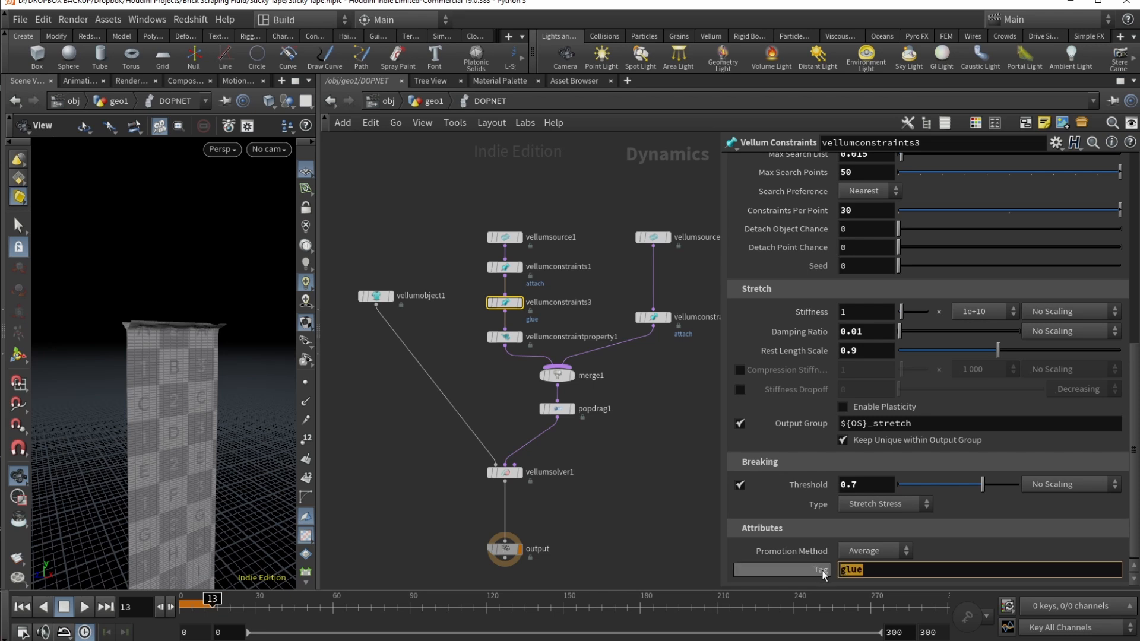
click(868, 569)
click(505, 336)
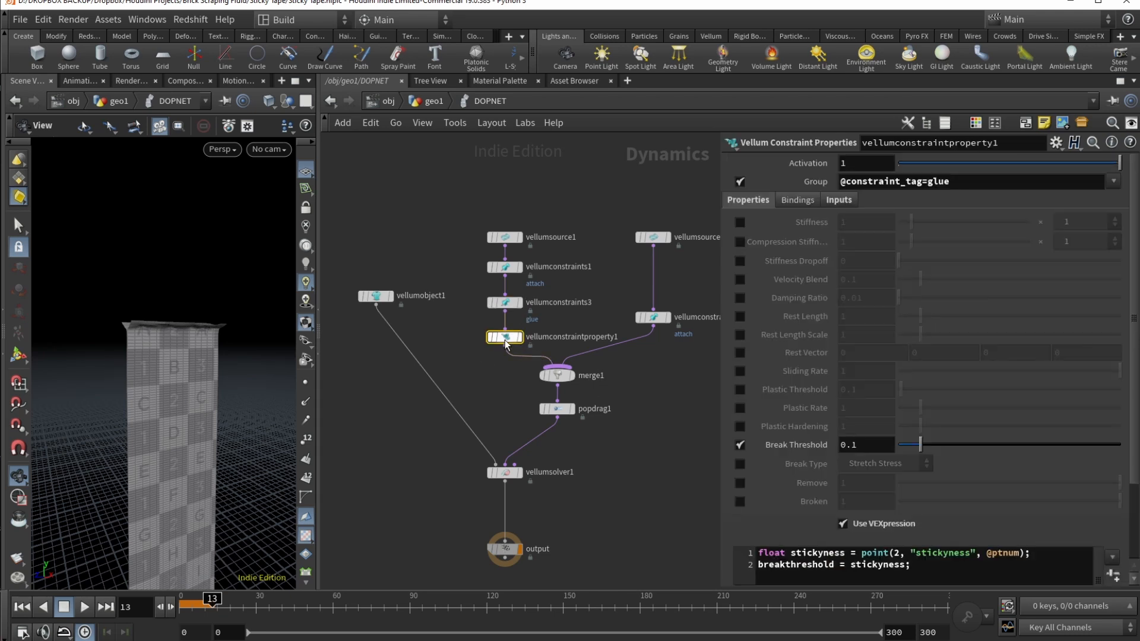
drag(843, 181, 953, 182)
click(997, 182)
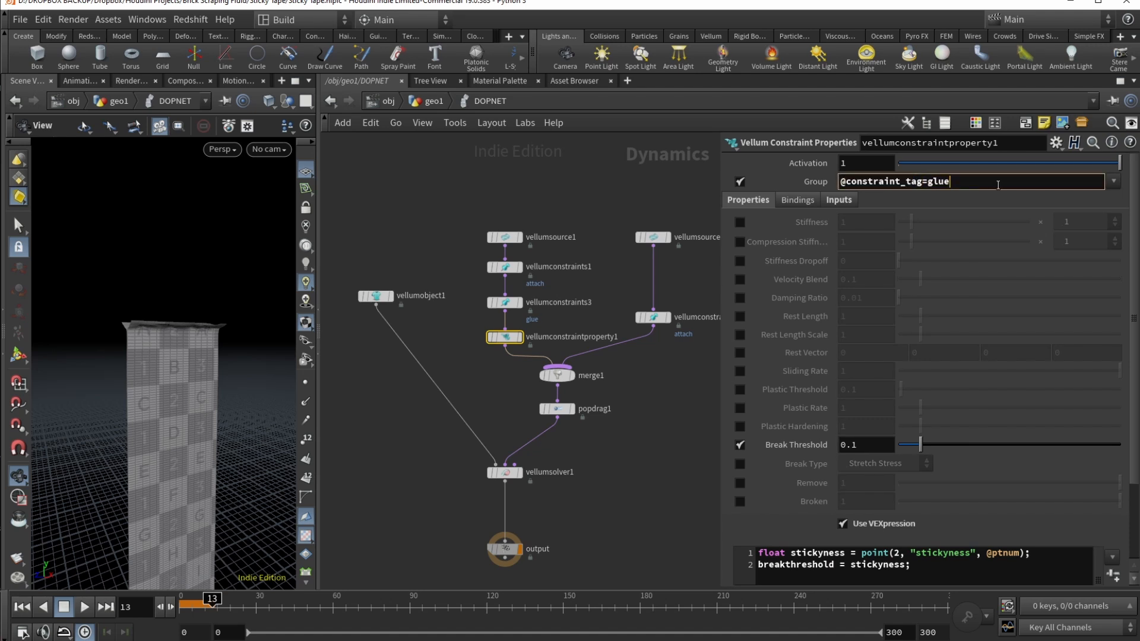
click(839, 199)
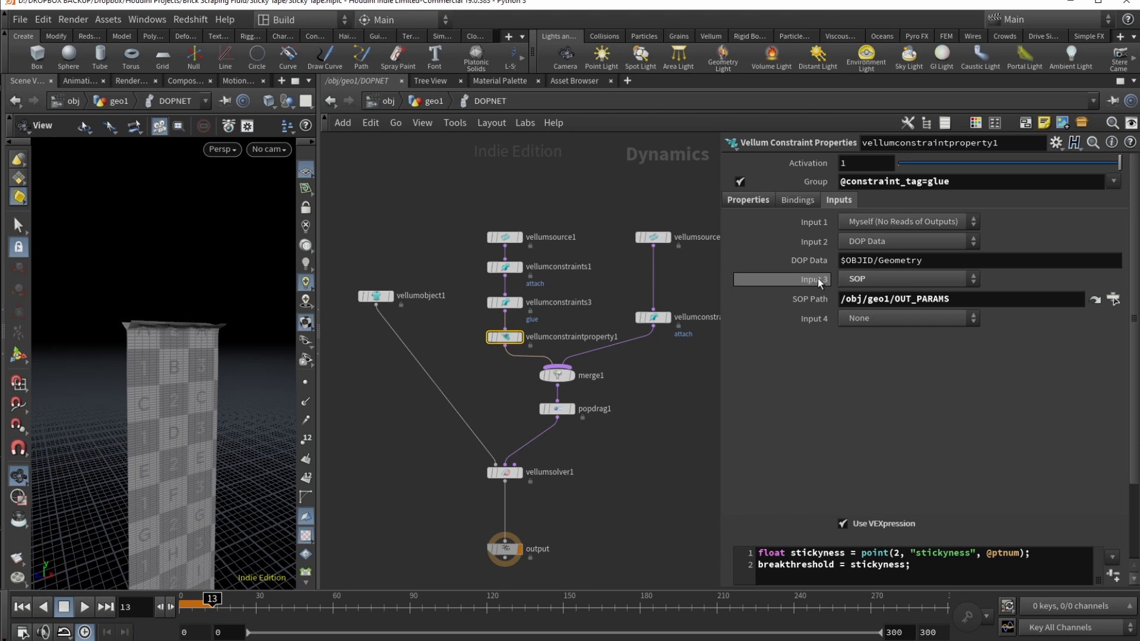
click(872, 279)
click(894, 283)
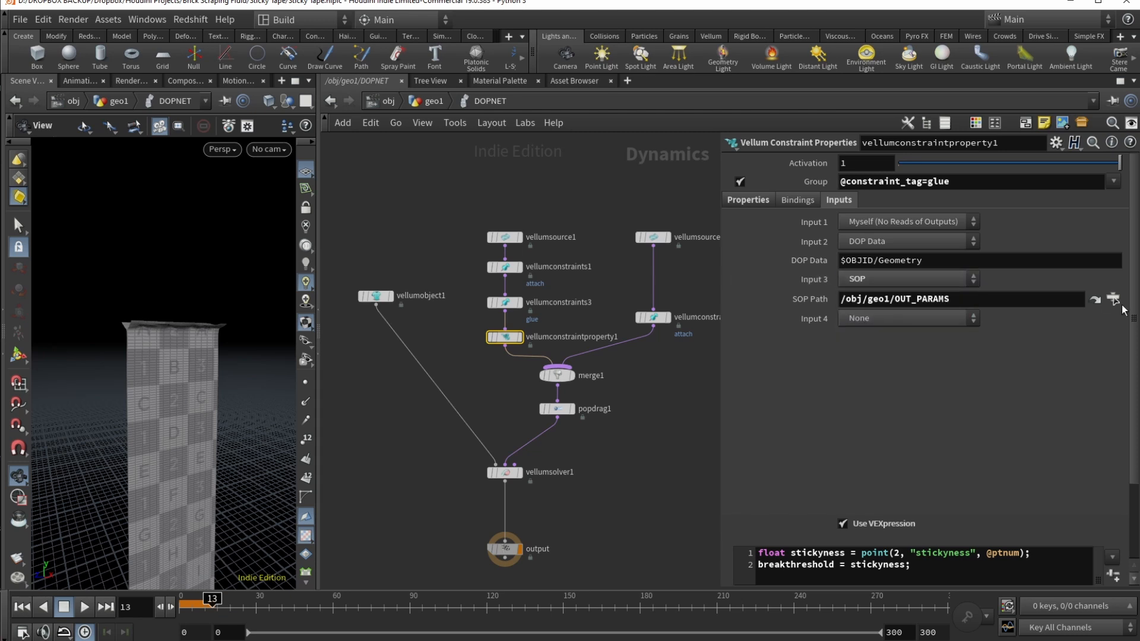
click(1112, 300)
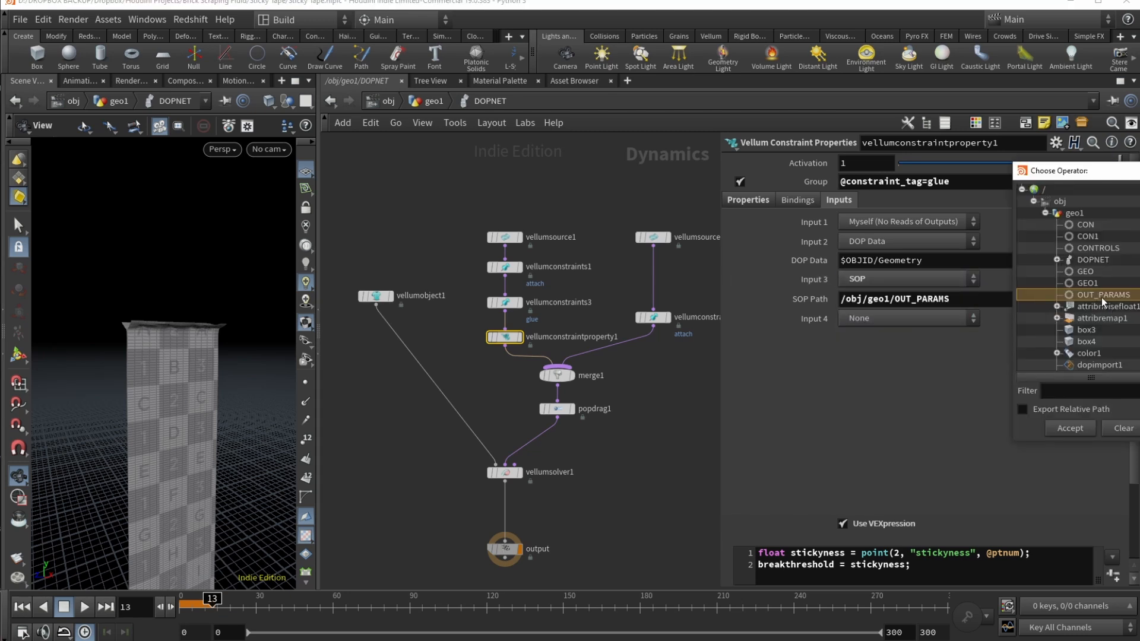
click(758, 200)
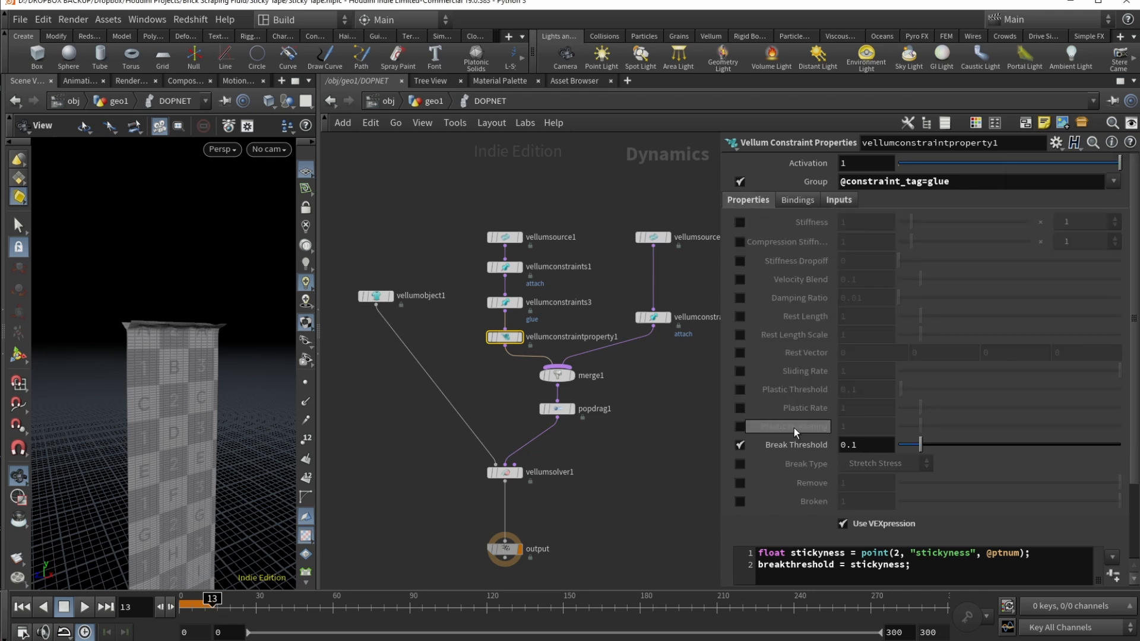
scroll(792, 450, down, 1)
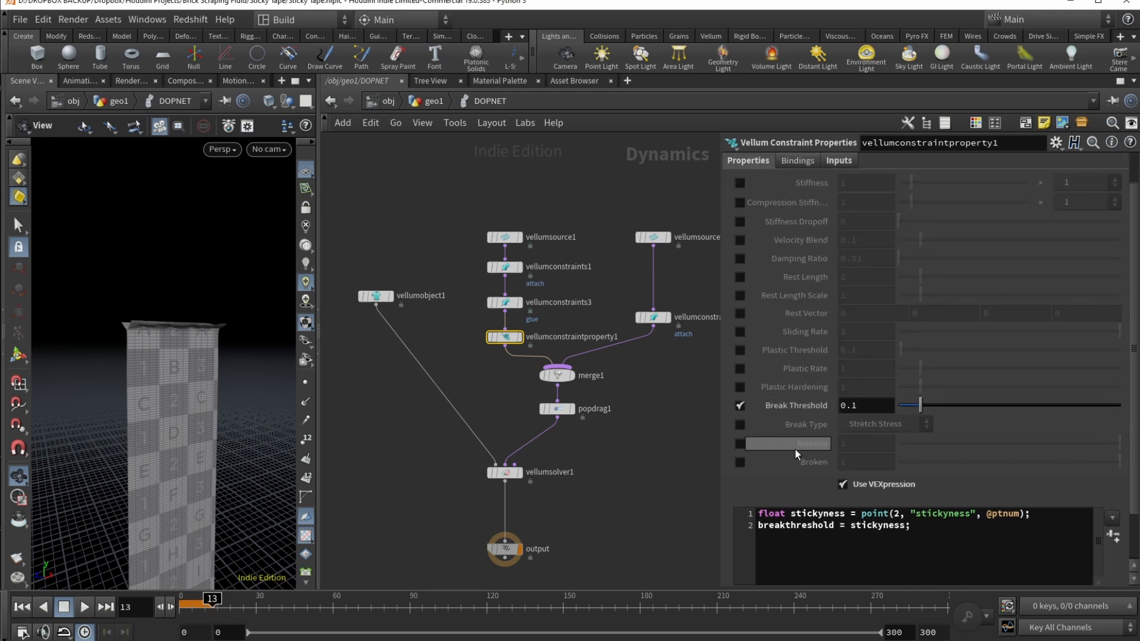
click(921, 527)
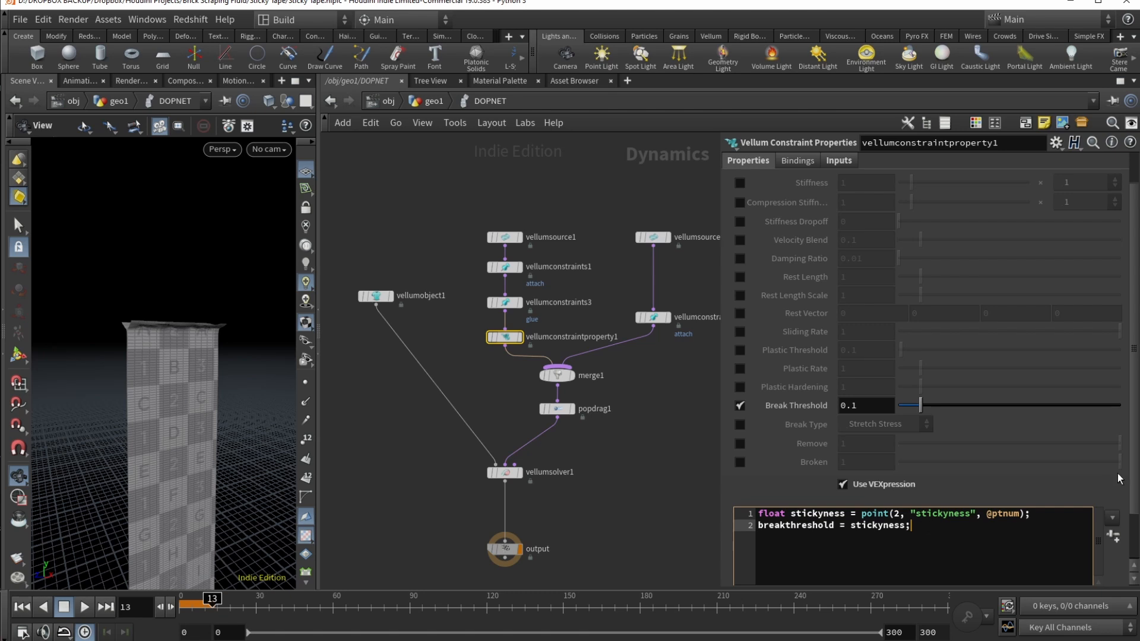
scroll(1021, 511, down, 2)
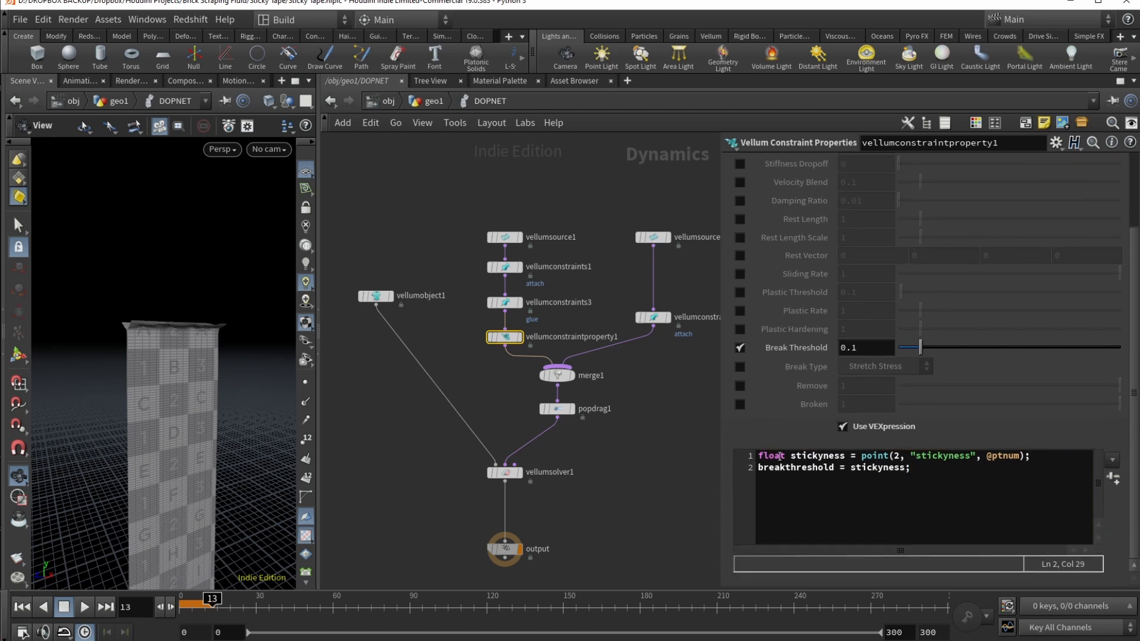
double_click(876, 456)
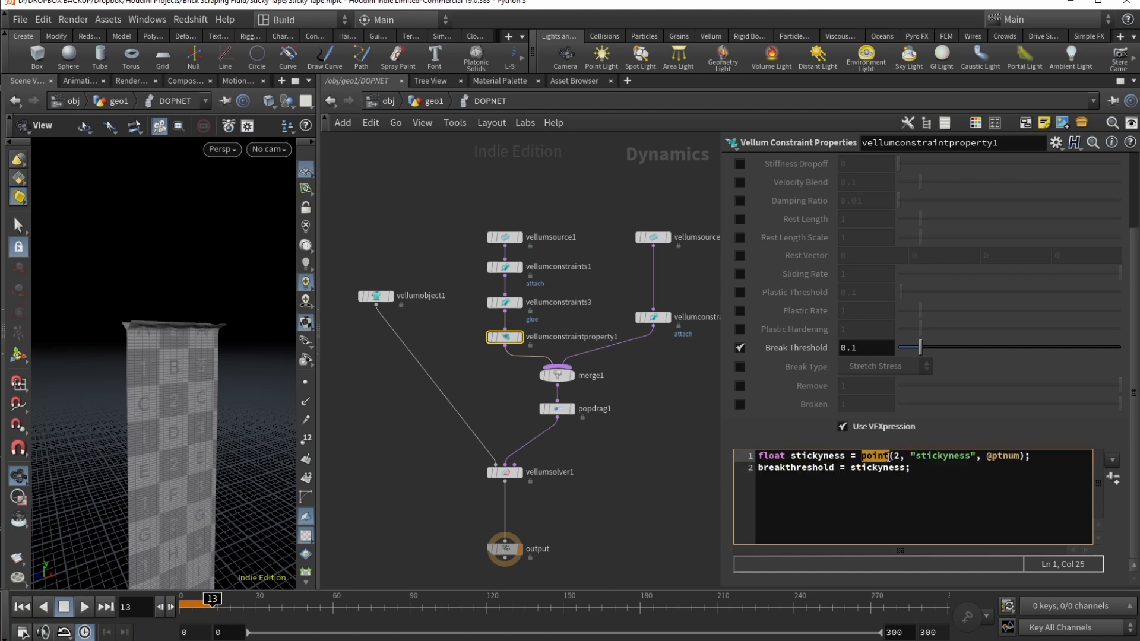
double_click(927, 456)
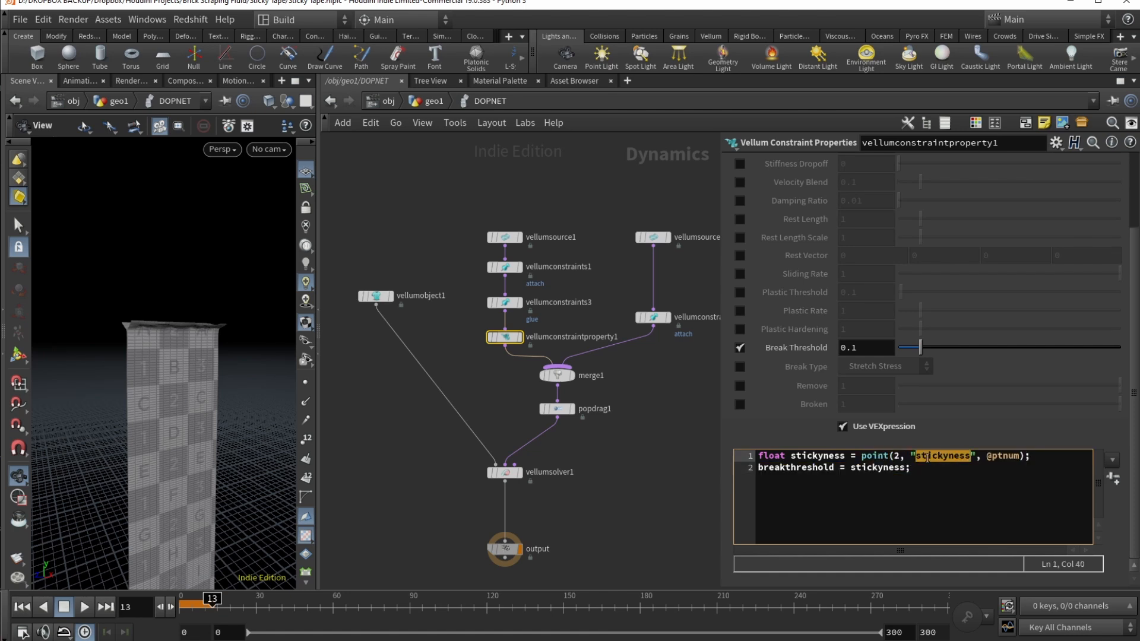
click(898, 456)
scroll(901, 254, up, 5)
scroll(901, 254, down, 1)
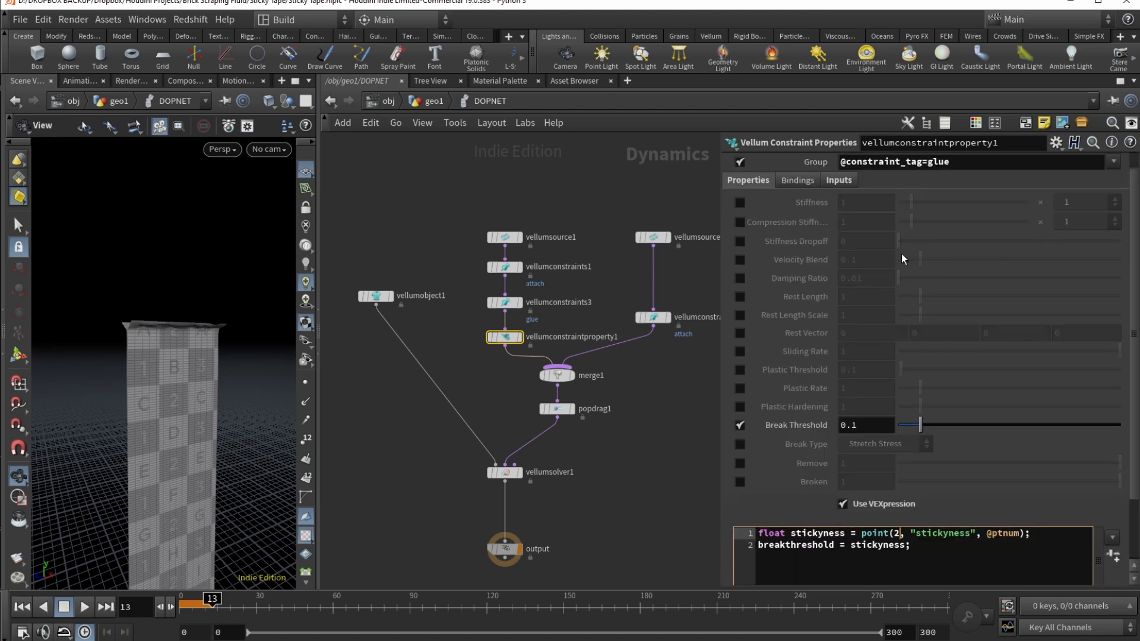
click(849, 183)
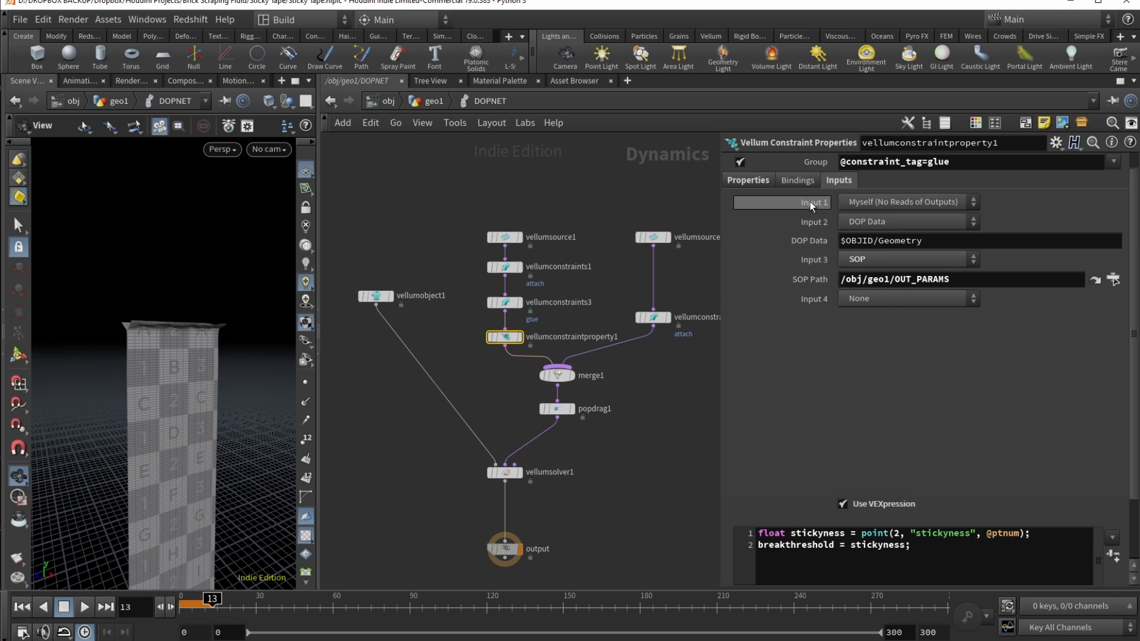
click(760, 180)
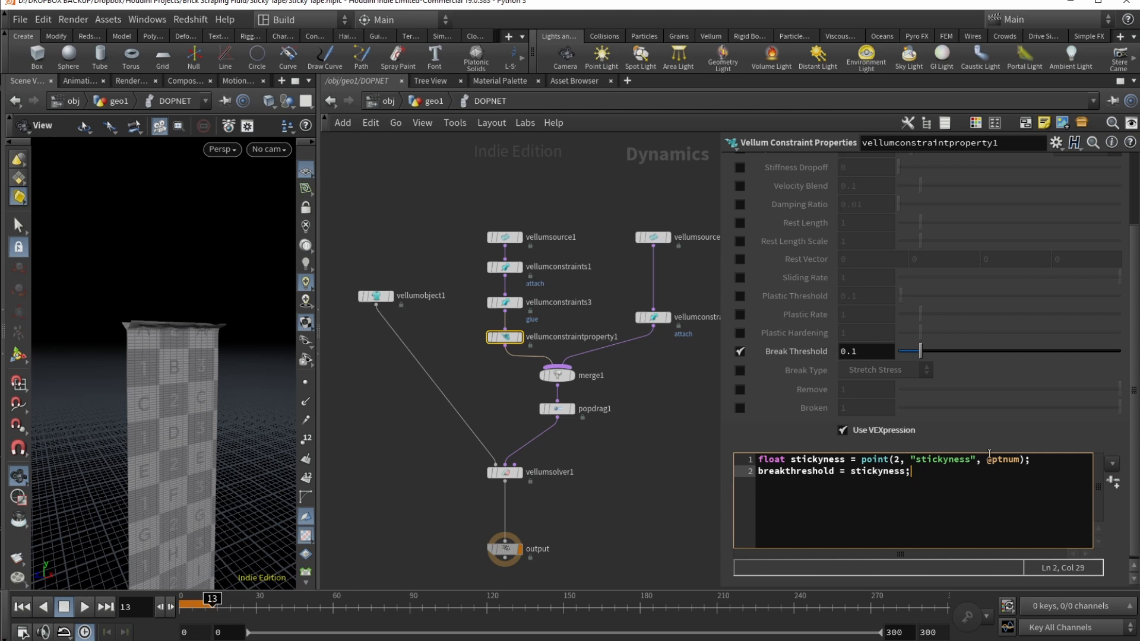
click(936, 459)
double_click(937, 459)
double_click(1001, 460)
click(952, 477)
click(778, 472)
double_click(778, 472)
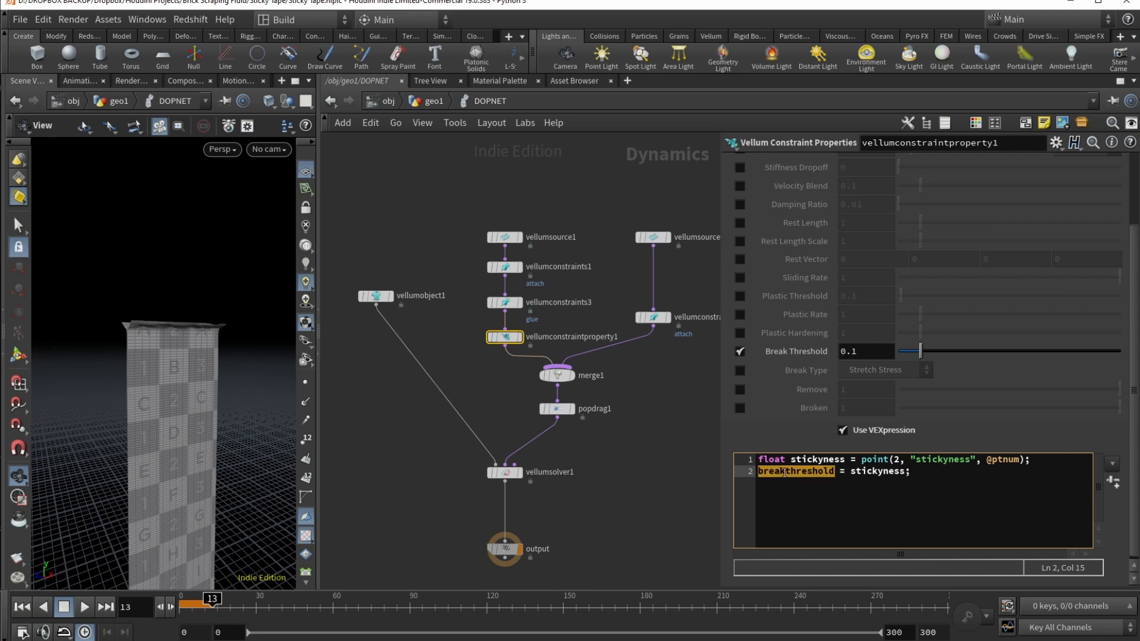
double_click(871, 471)
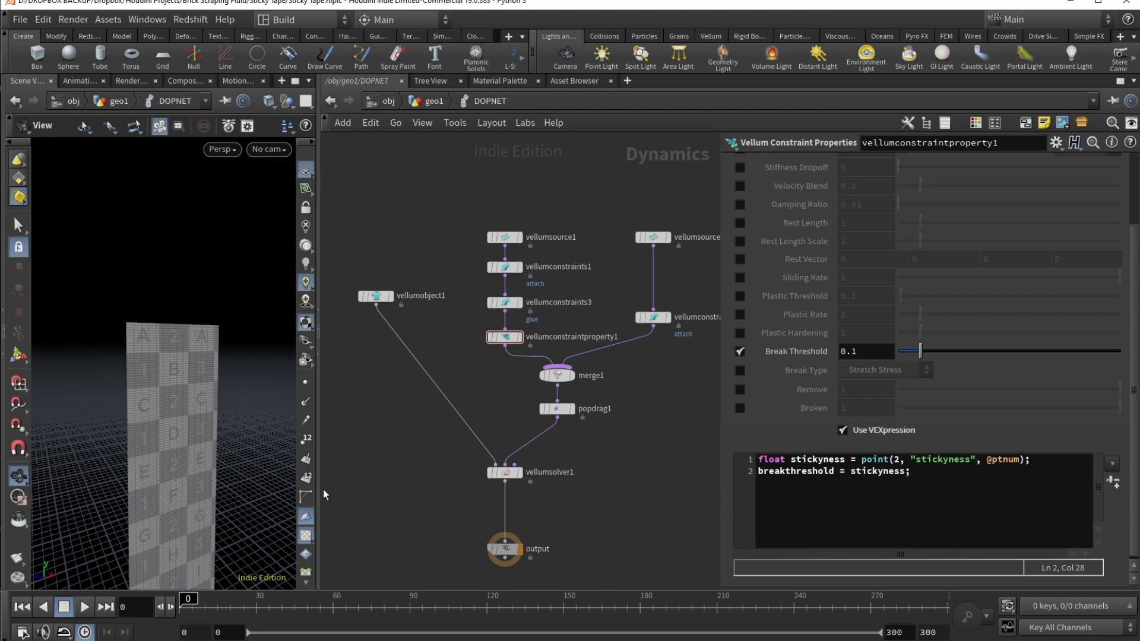
Step: Play the tape simulation and scrub it to frame 81
click(485, 612)
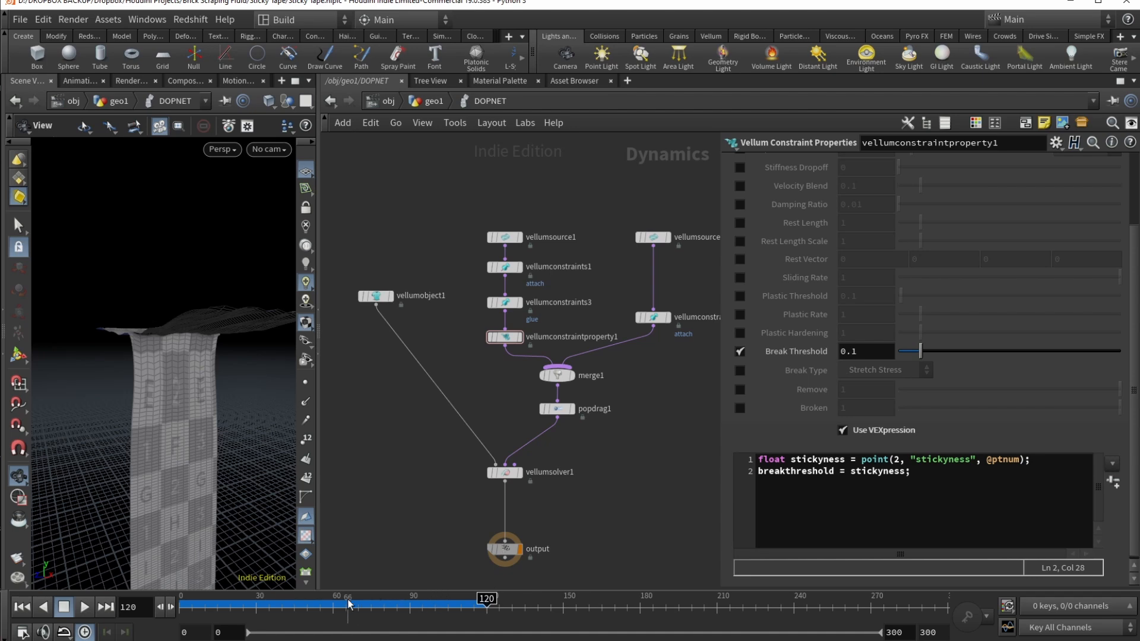
drag(341, 602, 386, 602)
drag(161, 419, 212, 391)
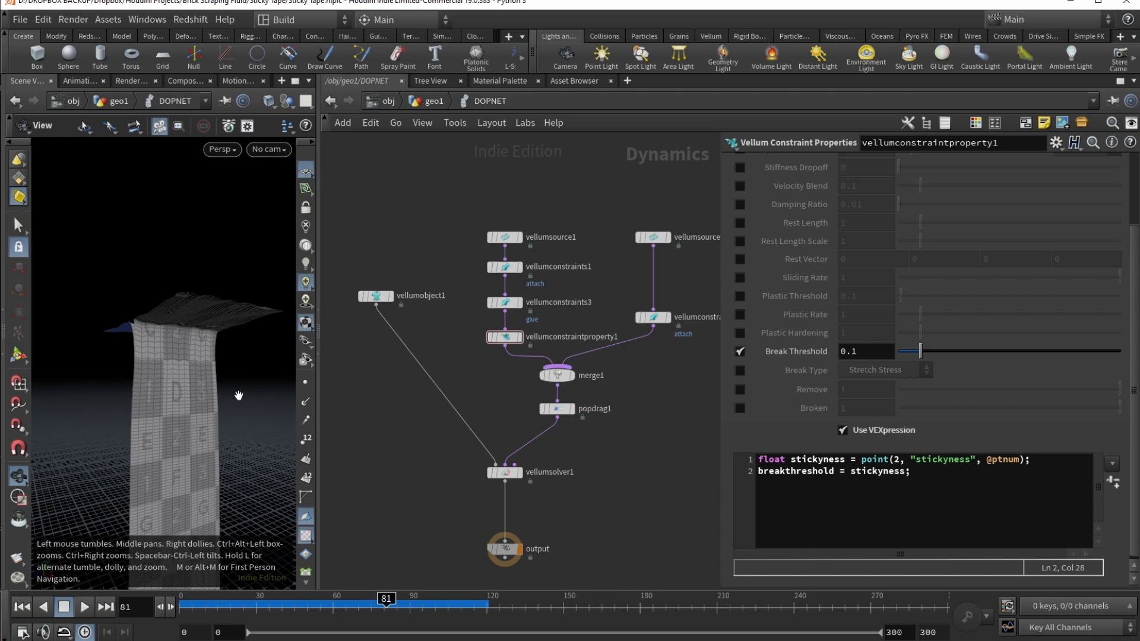
Step: Append -3 to stickyness in the break-threshold VEXpression, replay, and return to geo1
click(906, 473)
text(-)
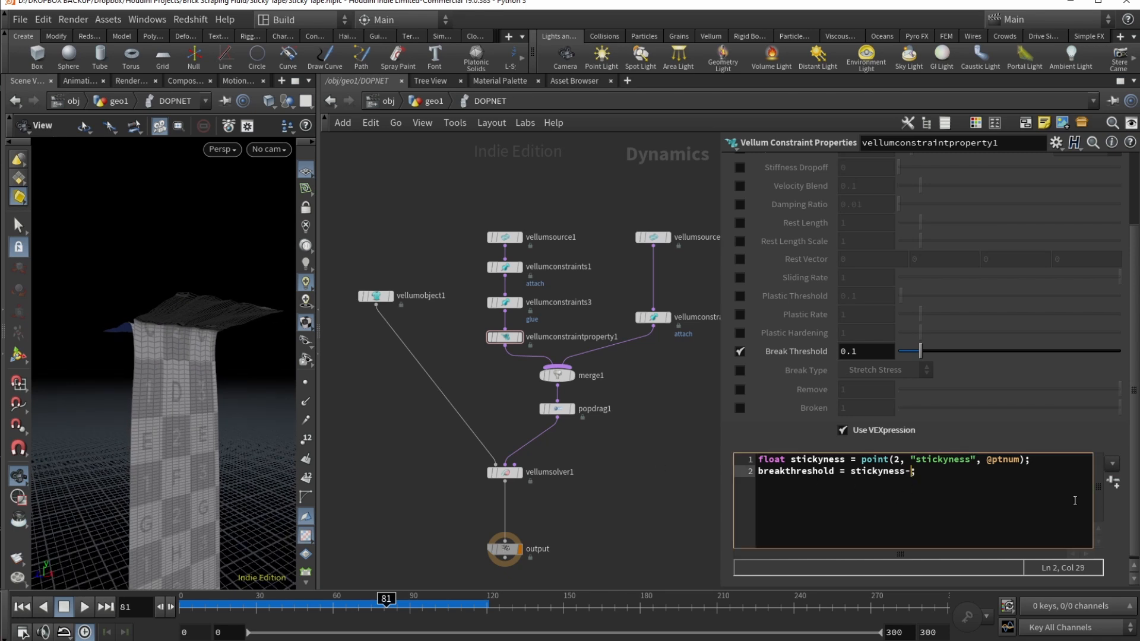
text(3)
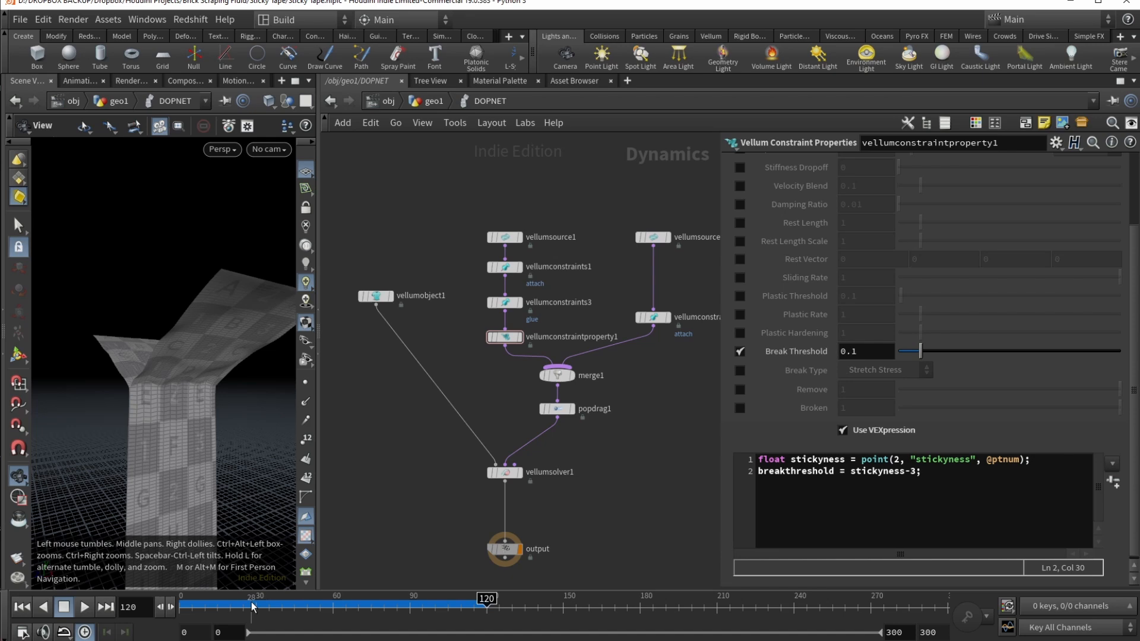
drag(250, 605, 289, 586)
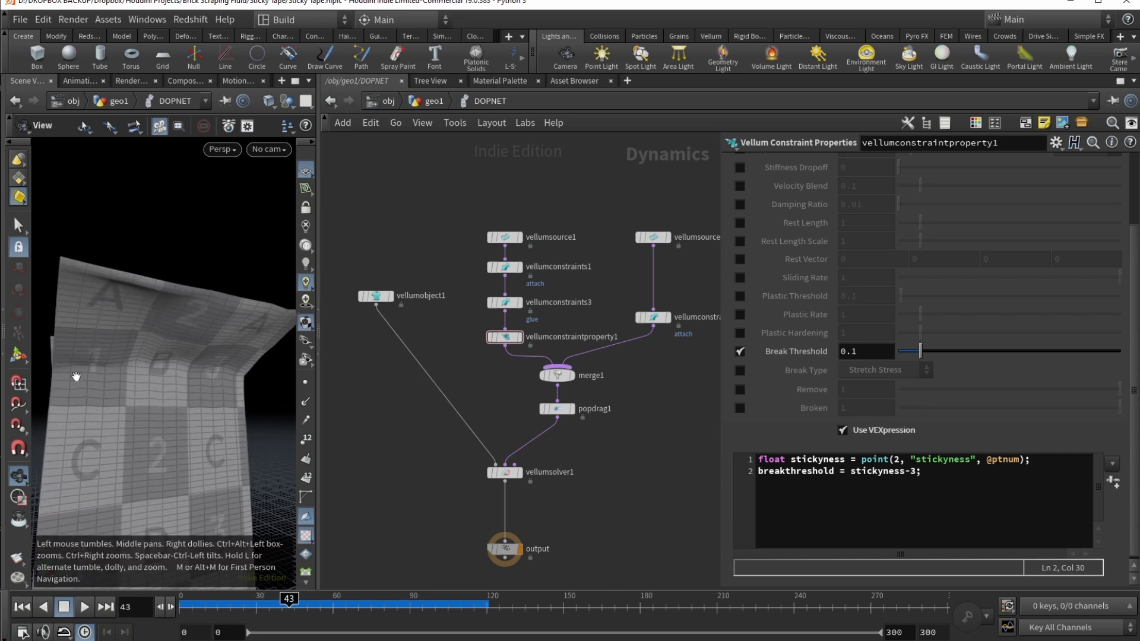
key(u)
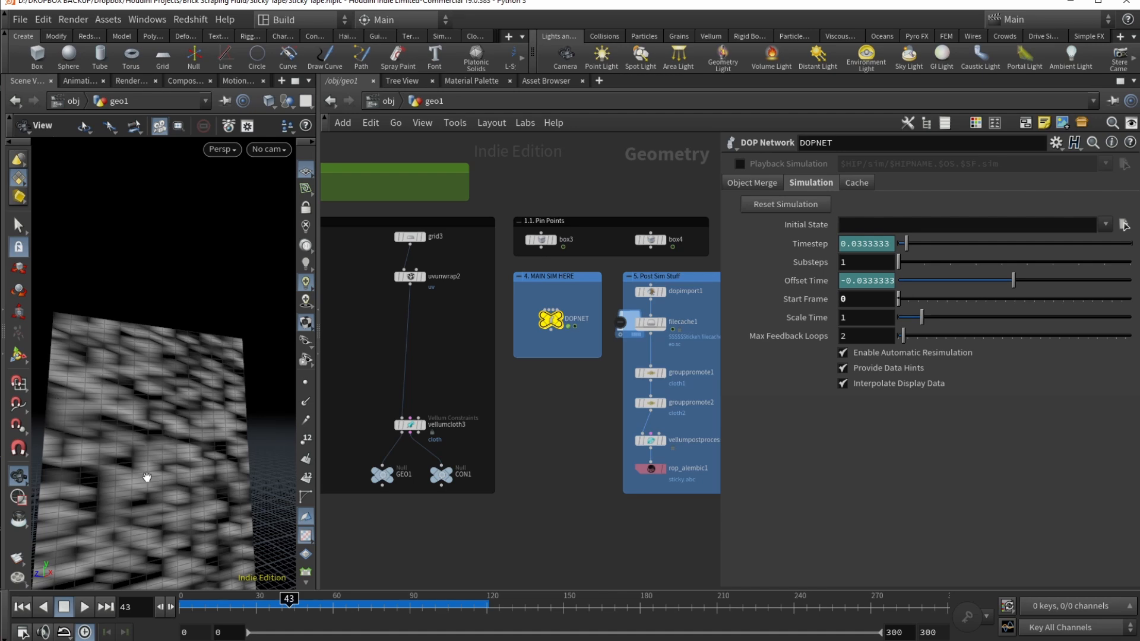
Step: Display the DOPNET sim, review the constraint merge and drag force, and select vellumsolver1
click(559, 318)
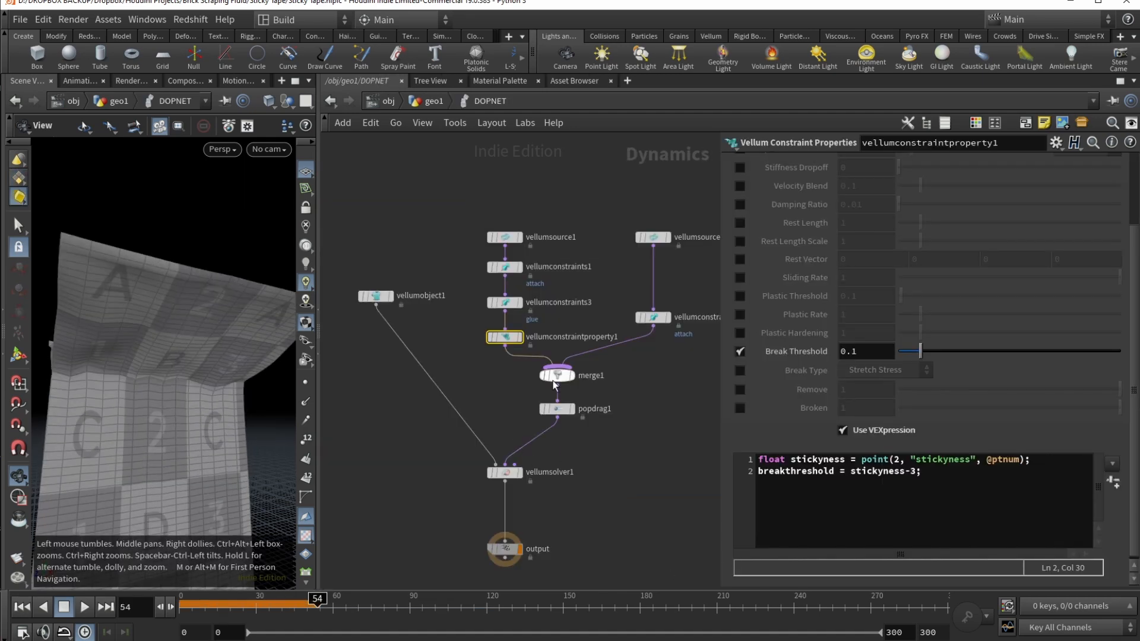
click(557, 374)
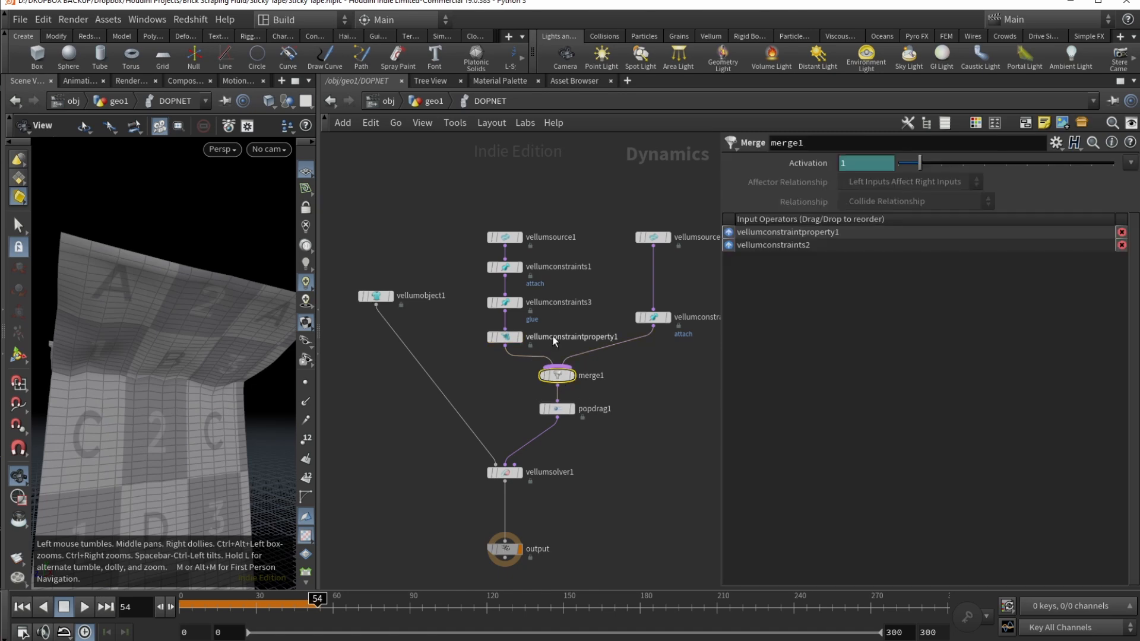
drag(465, 197, 664, 356)
click(558, 408)
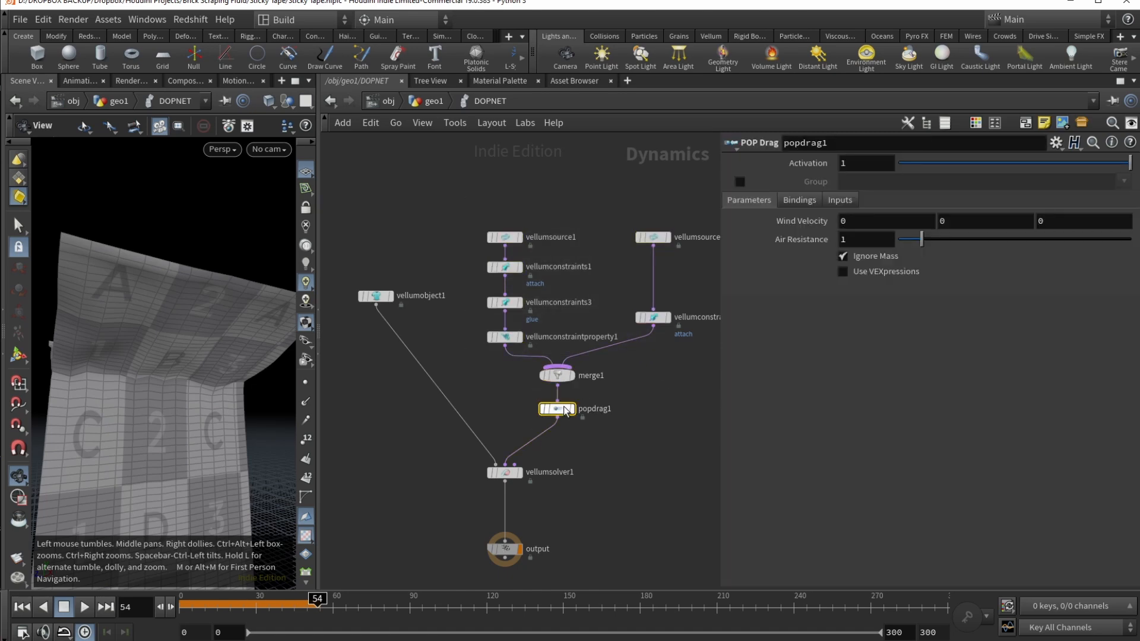
middle_drag(619, 423, 625, 385)
click(512, 435)
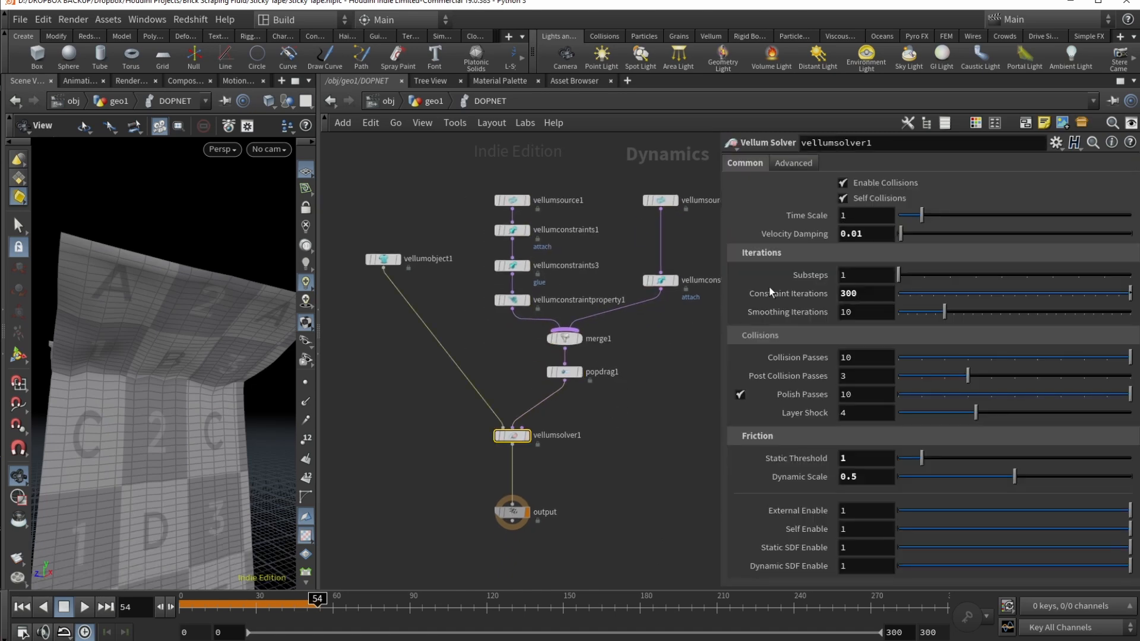
Step: Set vellumsolver1's Substeps to 5 and Constraint Iterations to 500
double_click(856, 278)
text(4)
key(Return)
double_click(867, 279)
text(5)
key(Tab)
text(500)
key(Return)
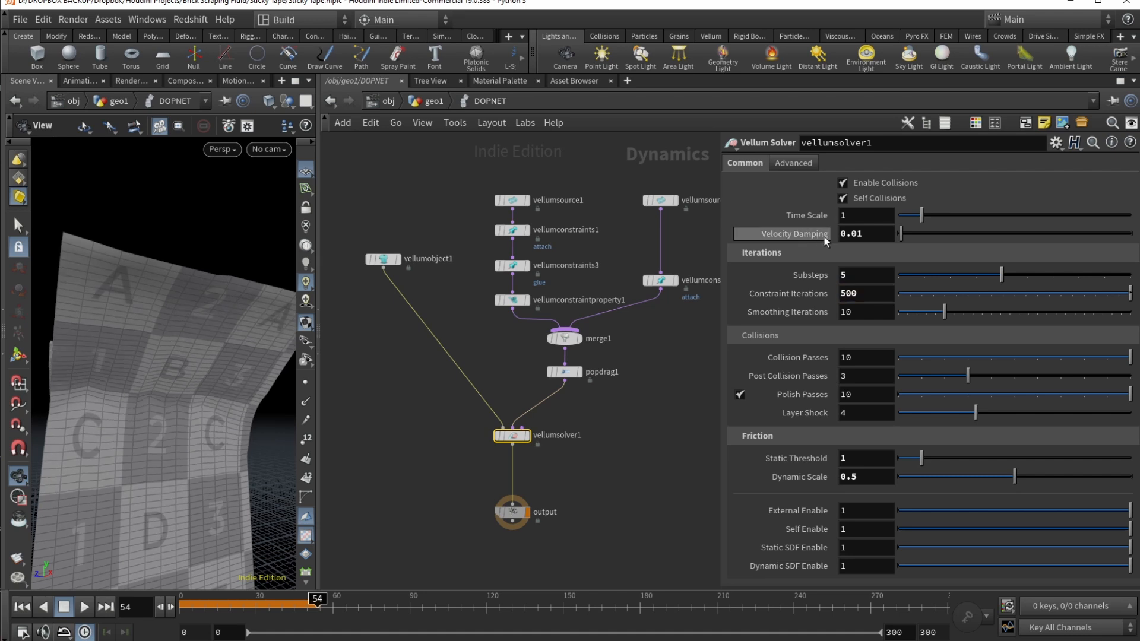
click(865, 477)
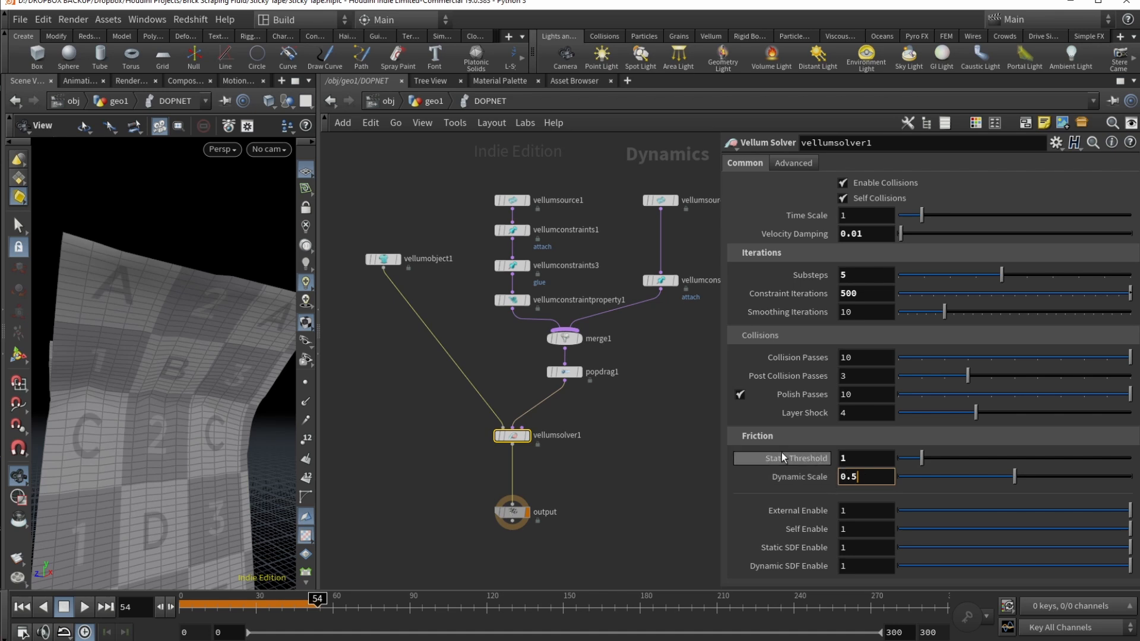
click(806, 167)
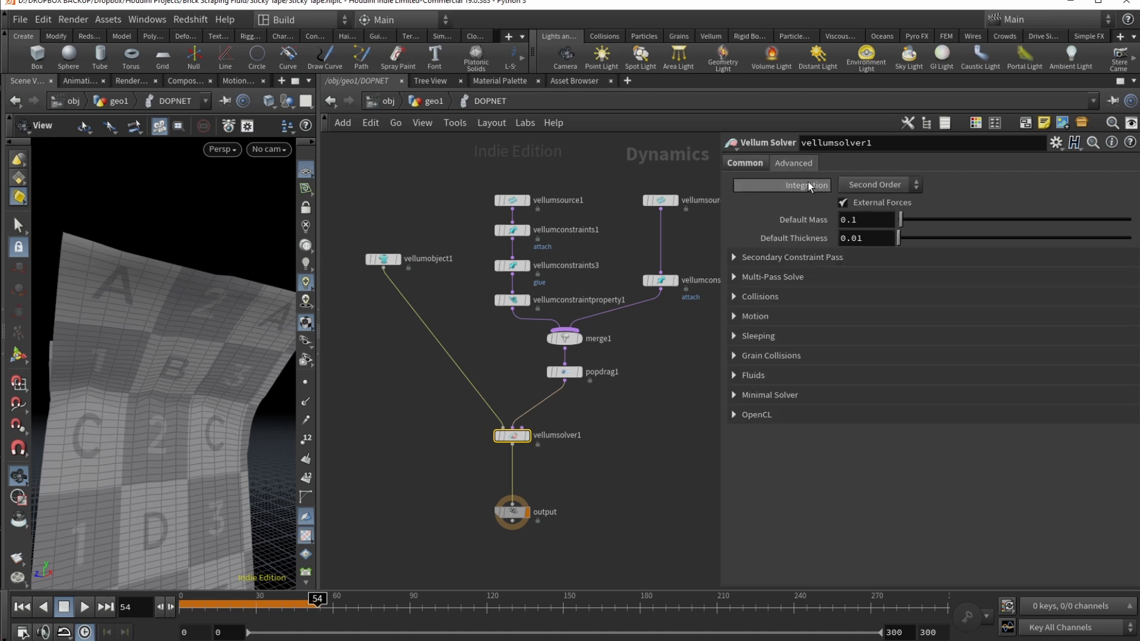
click(743, 161)
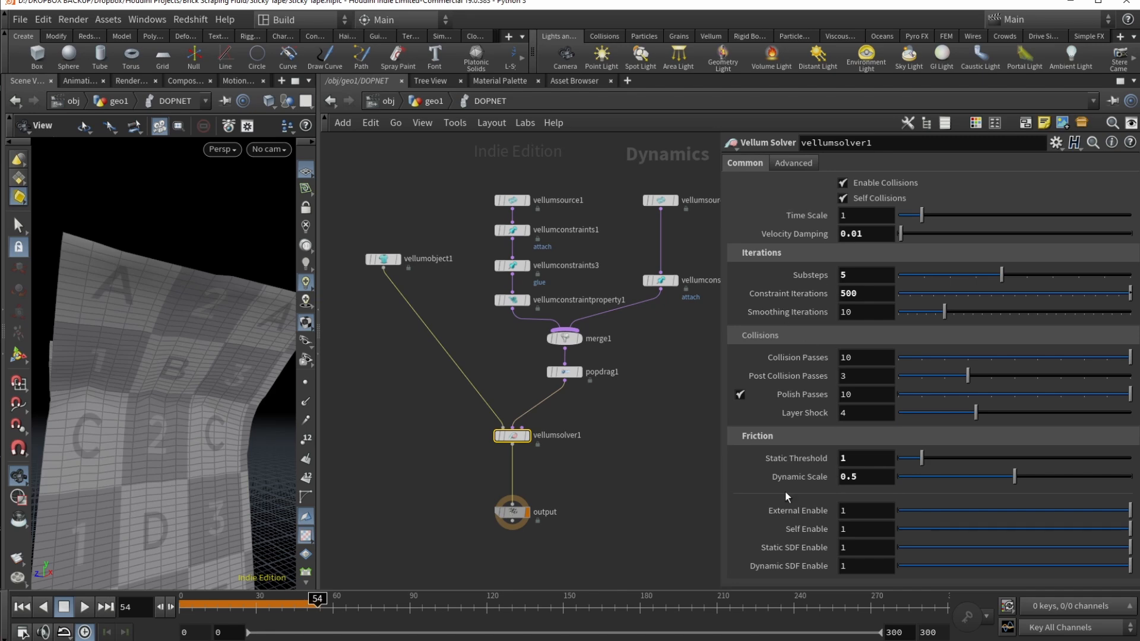
Step: Return to /obj/geo1 and check dopimport1's DOP Network field, leaving it unchanged
click(444, 102)
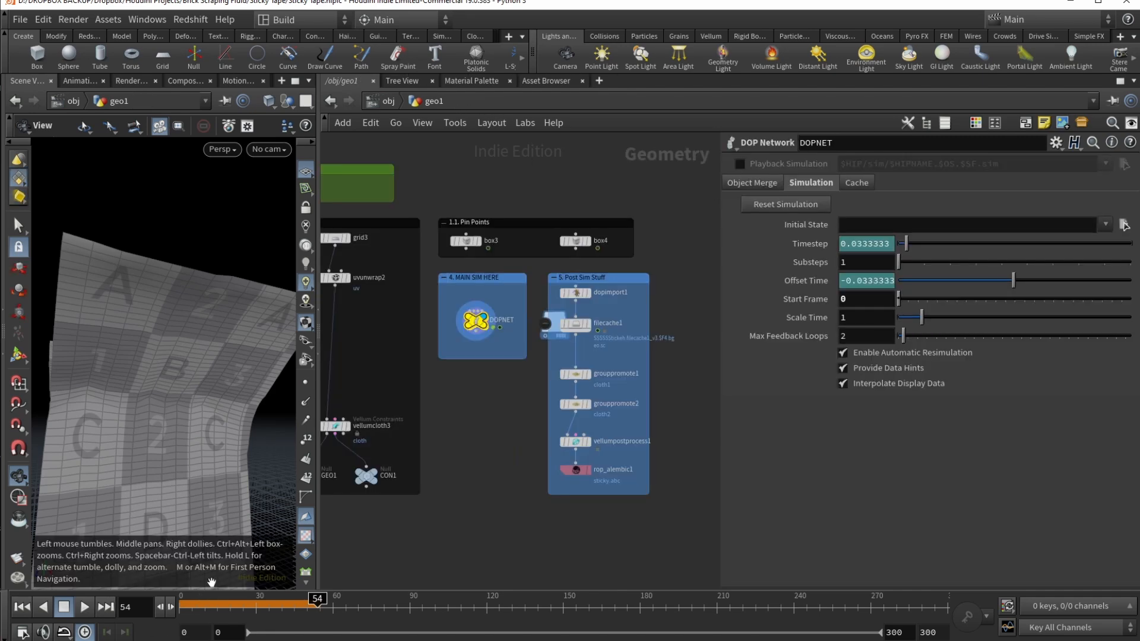
click(575, 292)
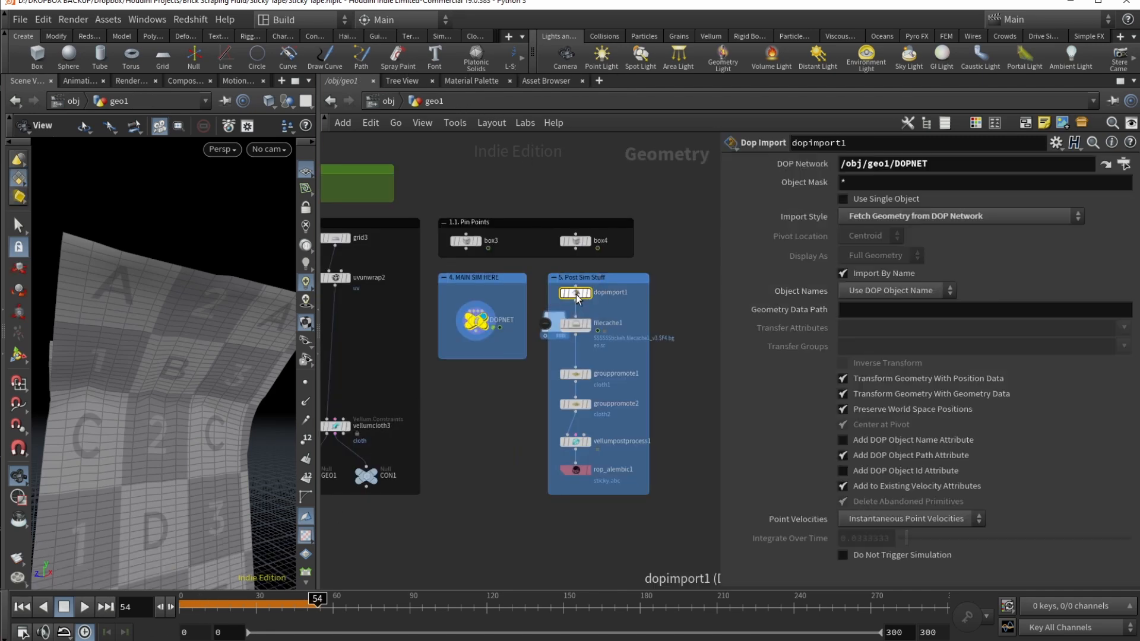
click(951, 161)
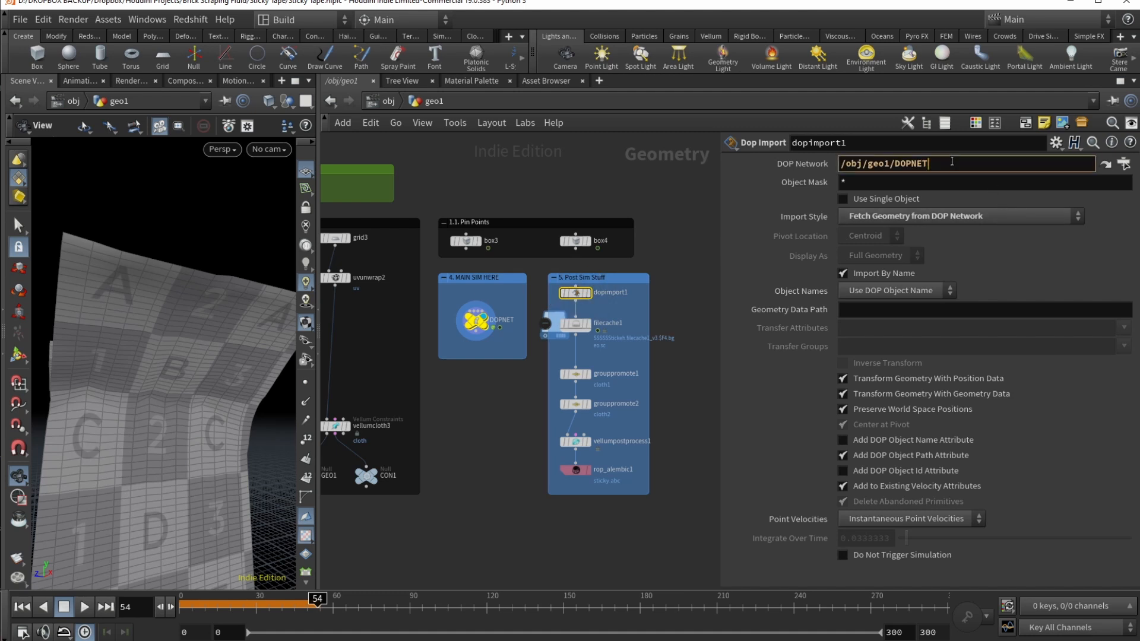
click(1123, 164)
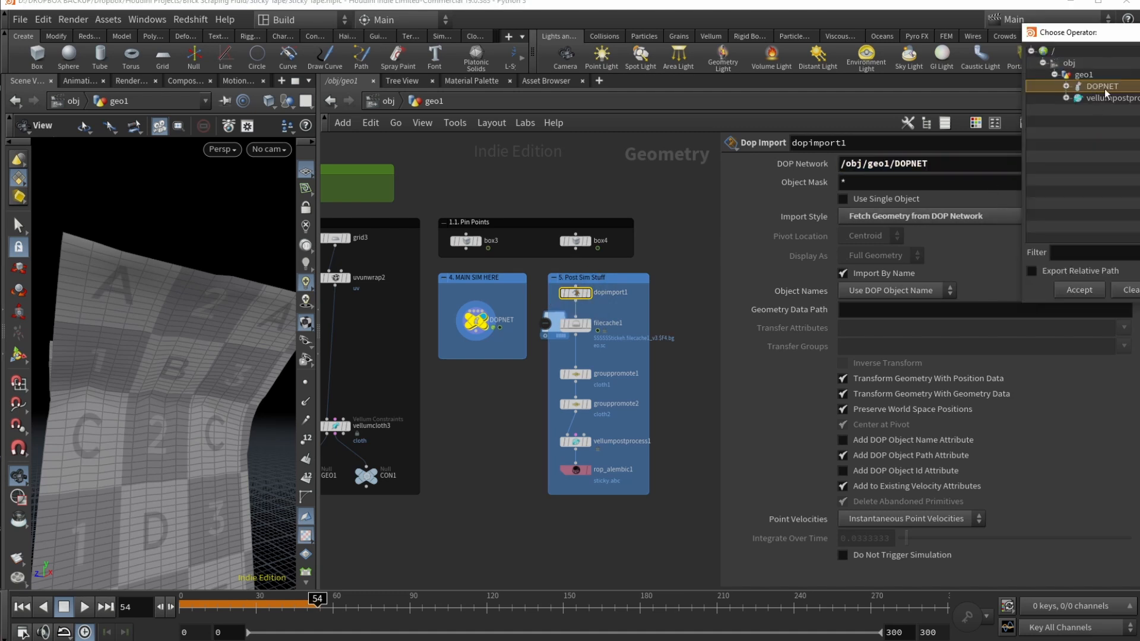
click(1129, 290)
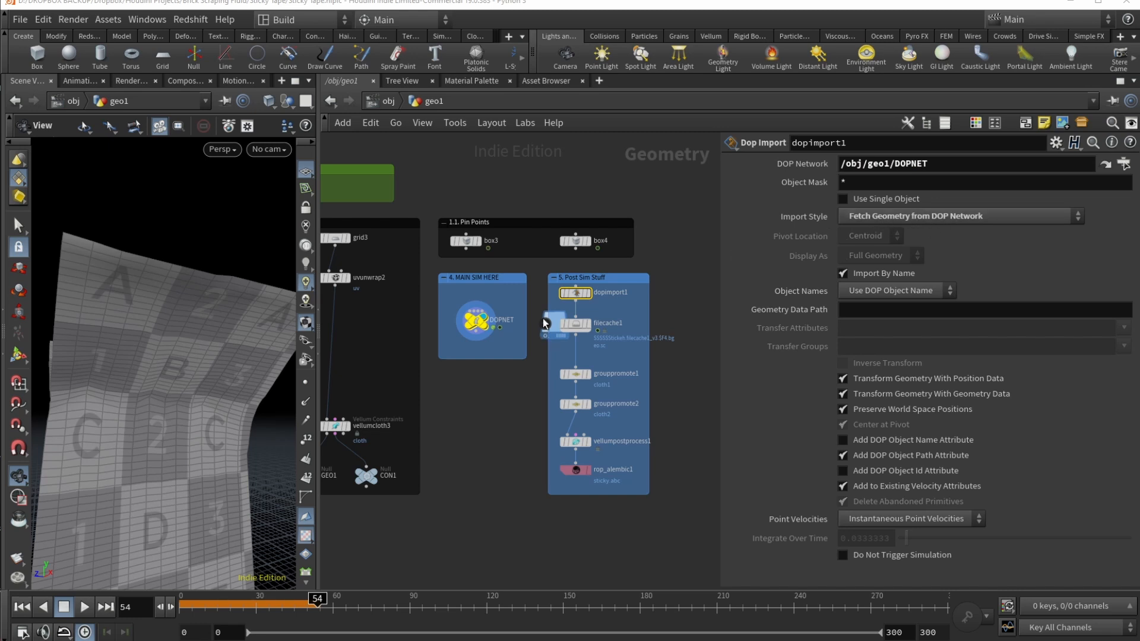
Step: Select filecache1 and nudge both grouppromote nodes slightly down
click(574, 323)
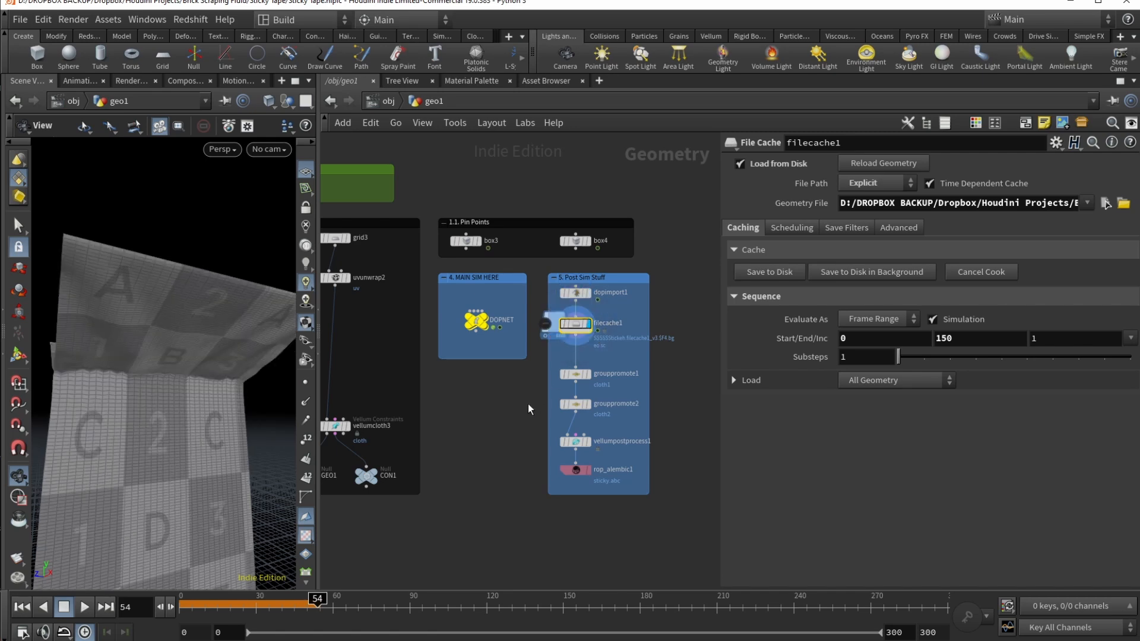
drag(138, 369, 155, 392)
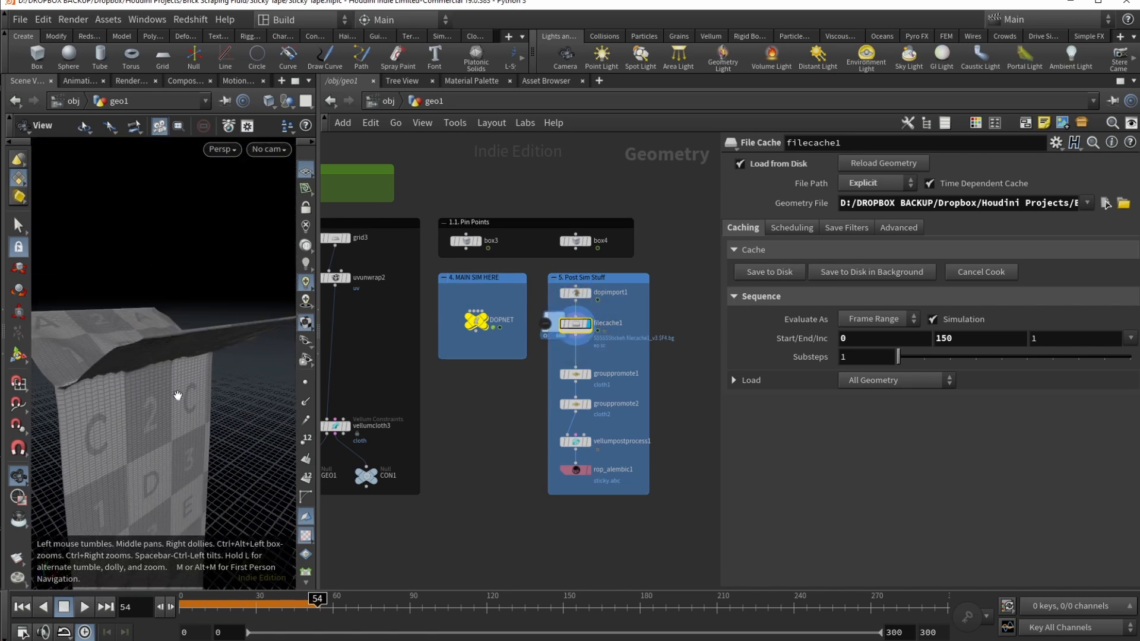
drag(576, 405, 577, 412)
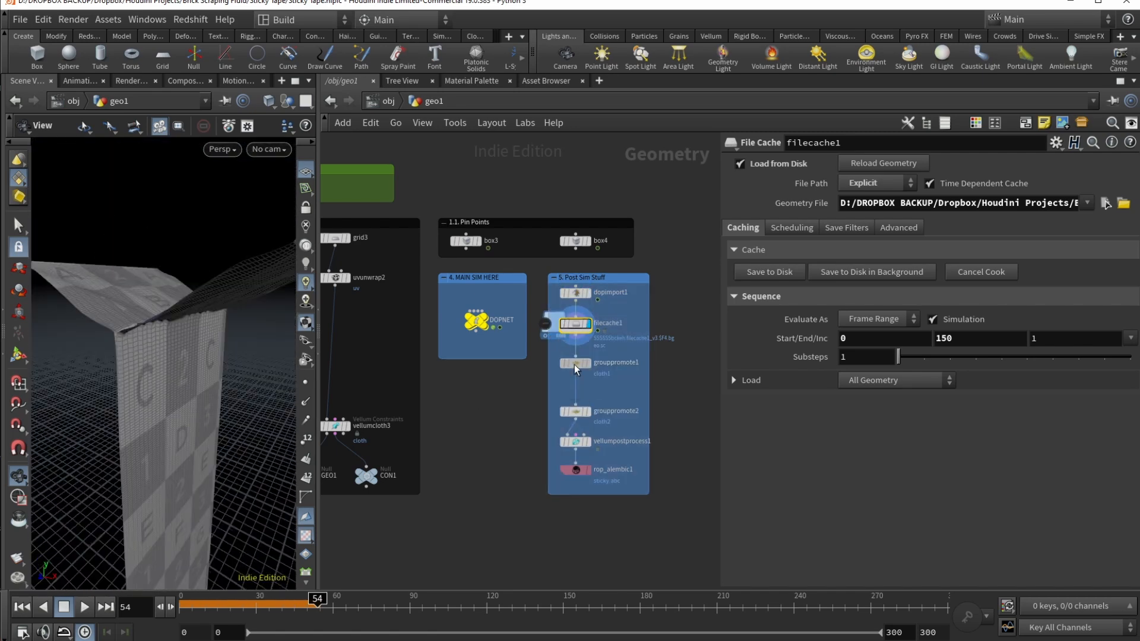
drag(574, 364, 580, 373)
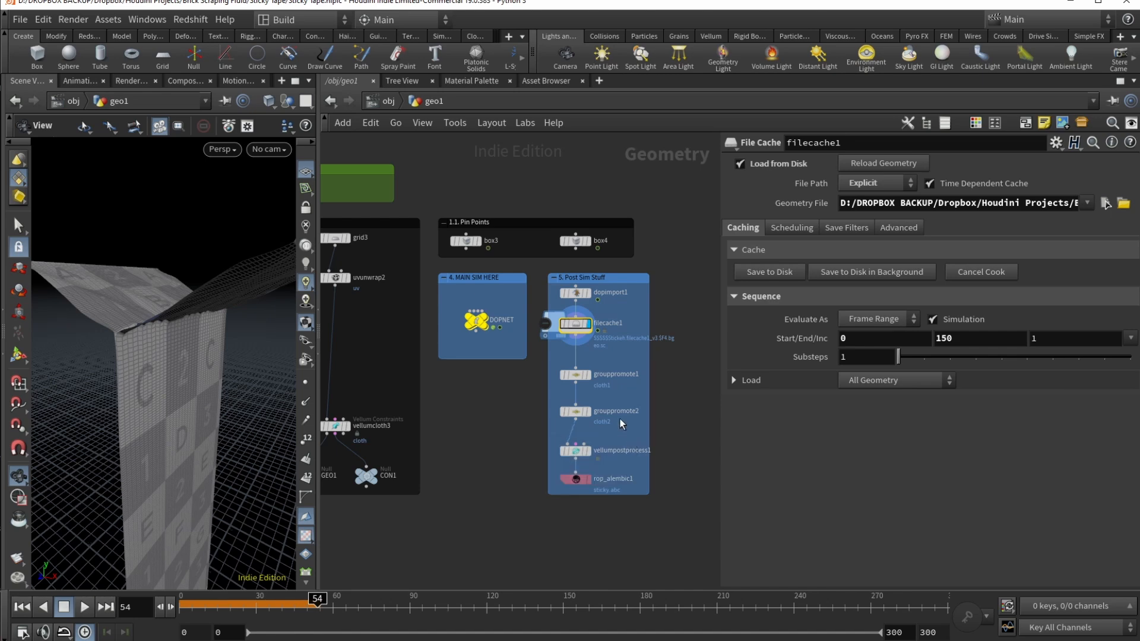
Step: Review grouppromote1's settings and its cloth1 new name, plus the file cache info
click(575, 375)
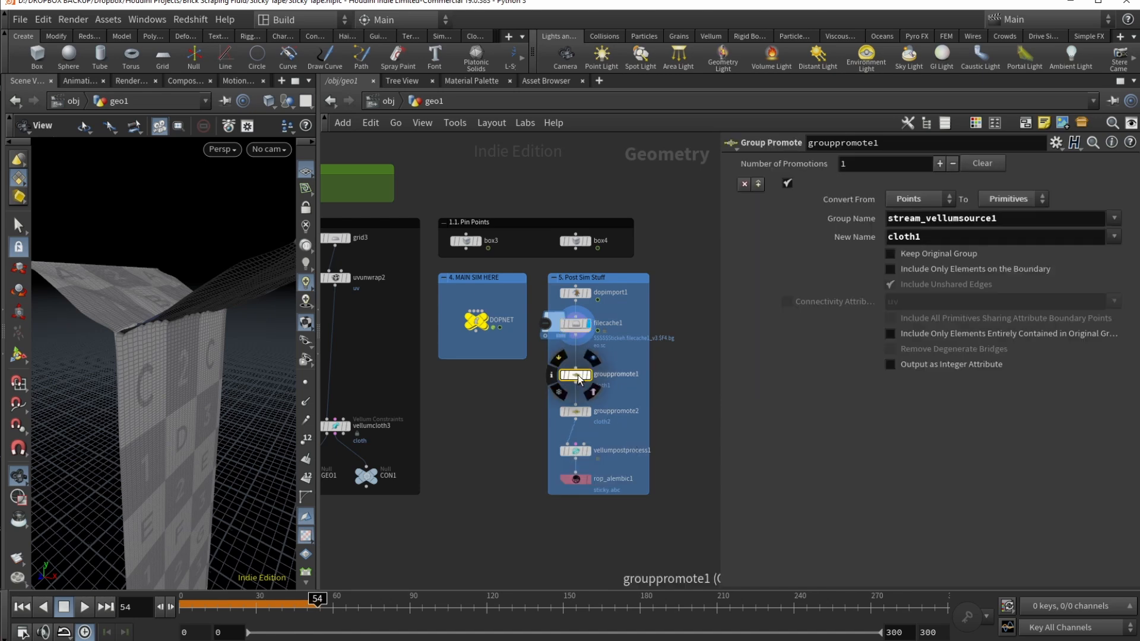
middle_click(582, 328)
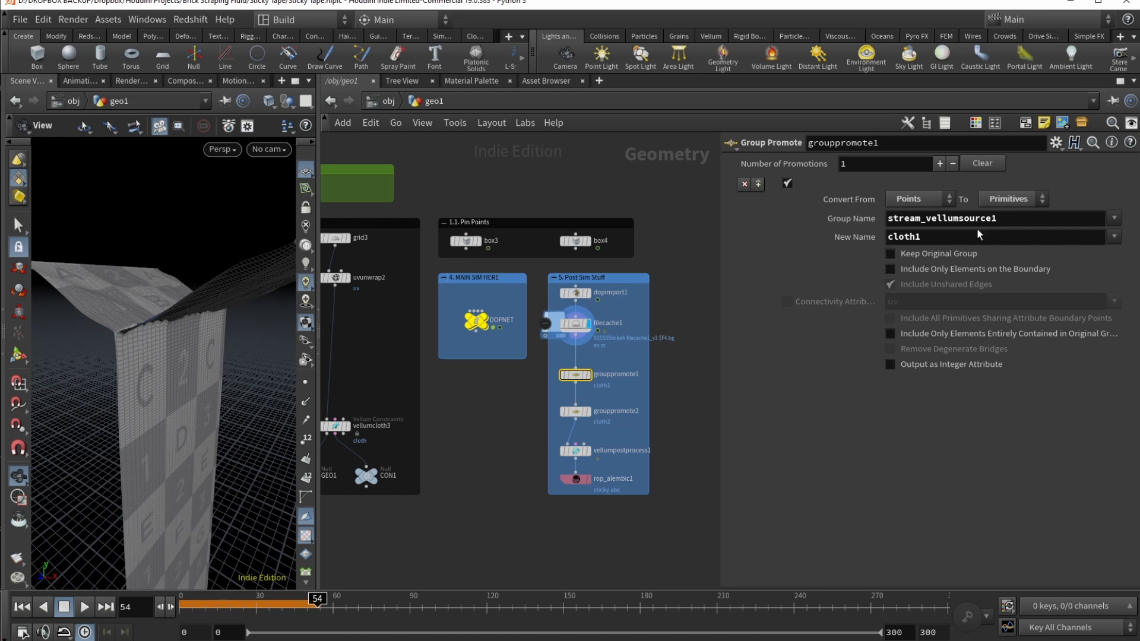
drag(897, 237, 922, 237)
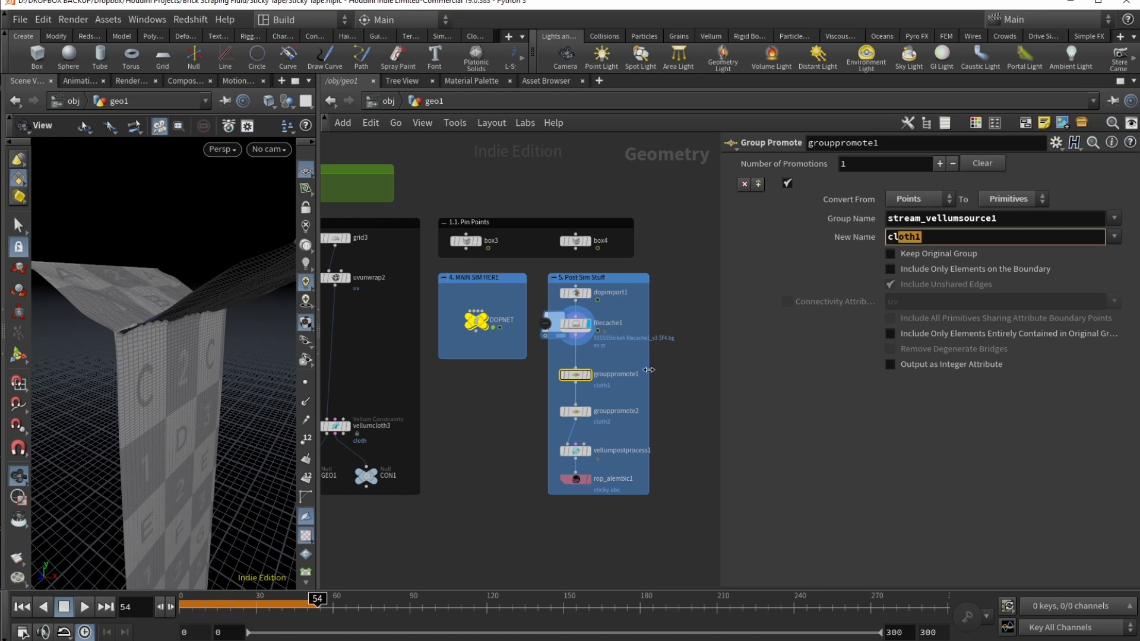
Step: Check grouppromote2 renames stream_vellumsource2 to cloth2, then view frame 128
click(574, 411)
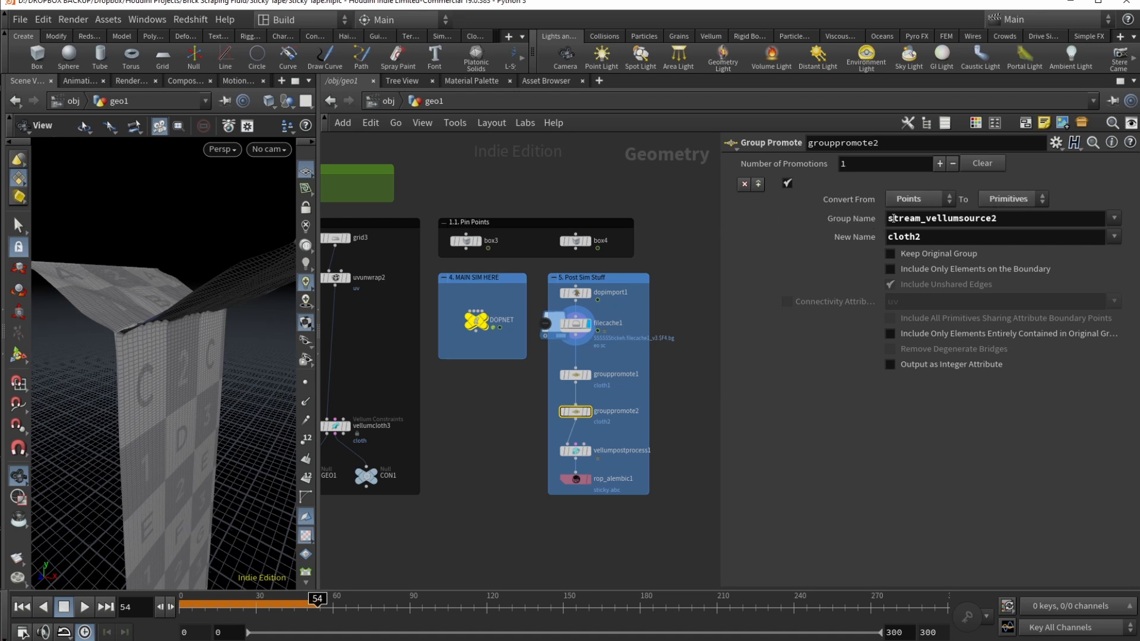
drag(894, 219, 1004, 220)
click(933, 237)
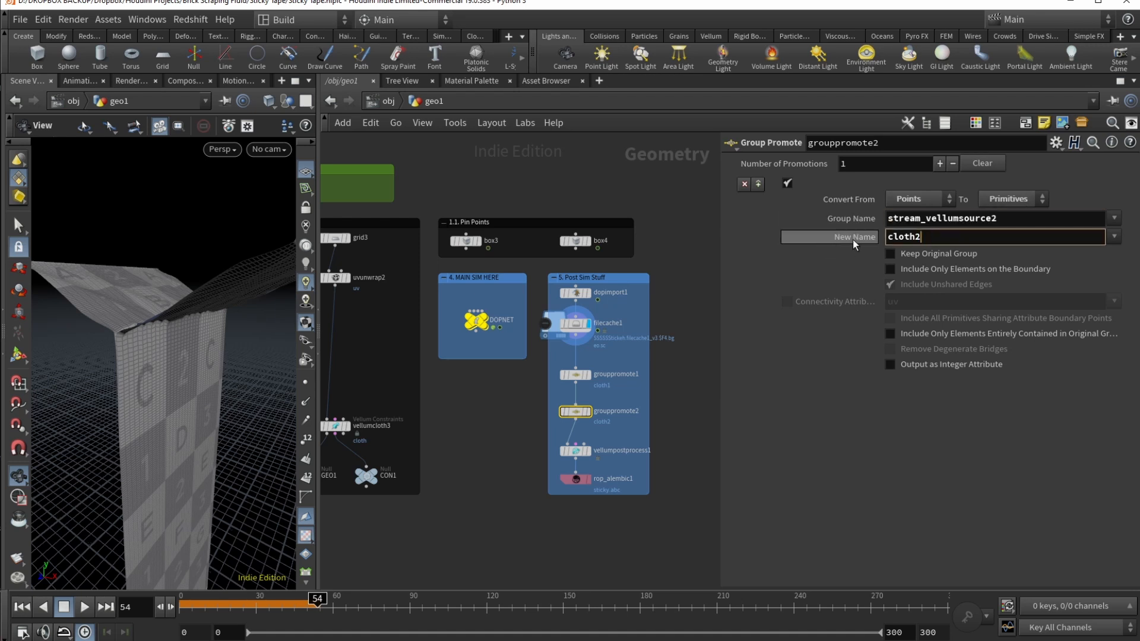
click(506, 599)
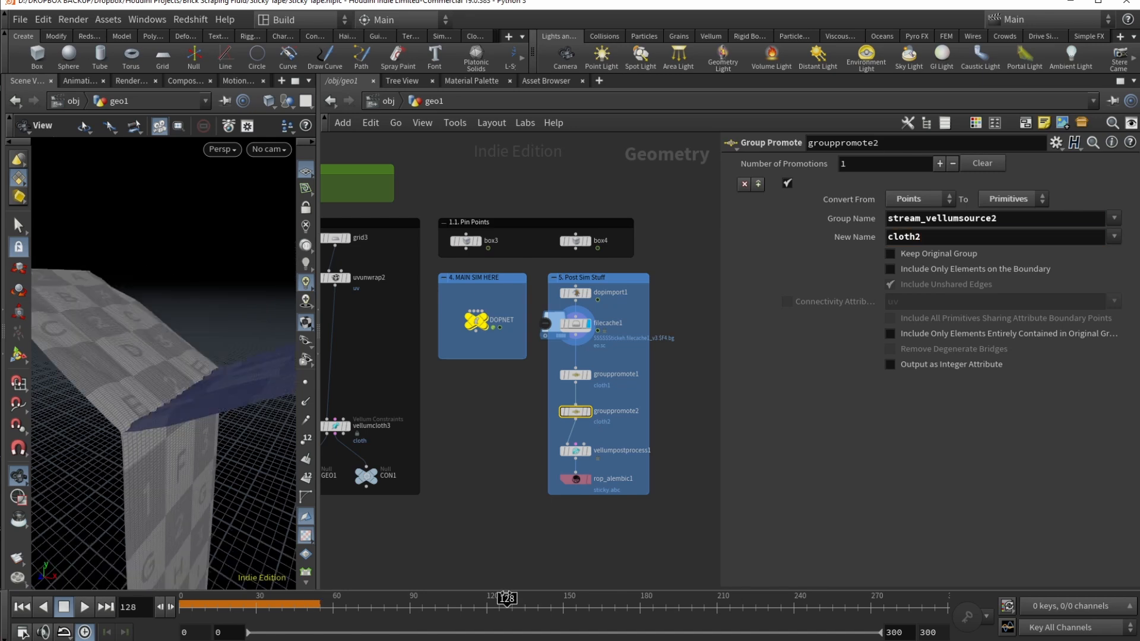
drag(190, 368, 160, 356)
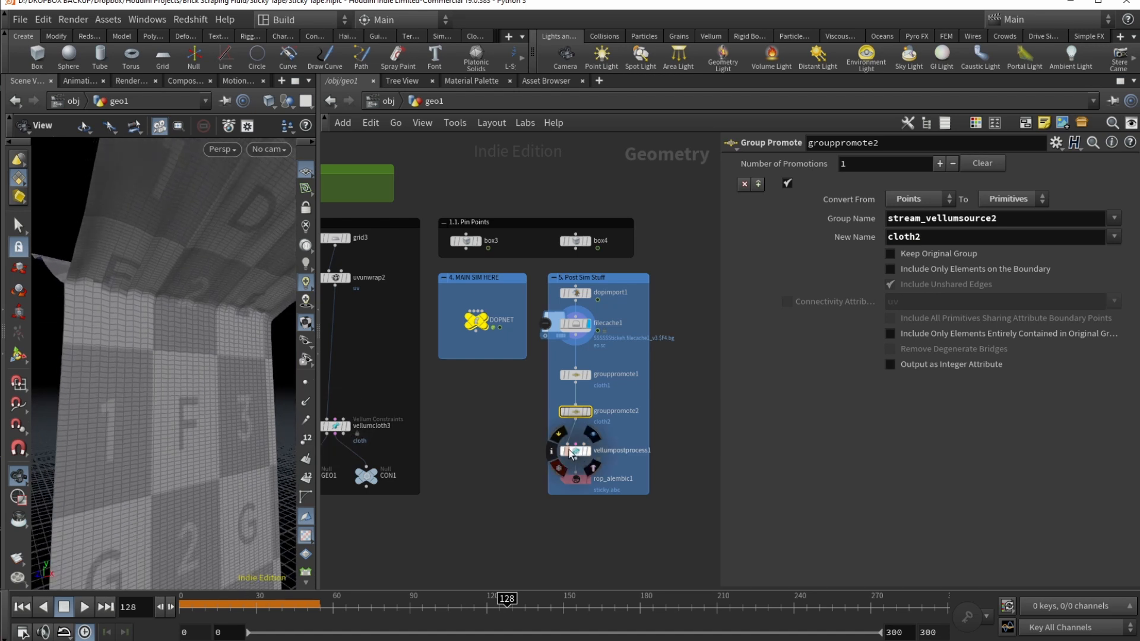
Step: Display vellumpostprocess1 with 0.8 Thickness Scale, then select rop_alembic1 and frame the network
click(572, 452)
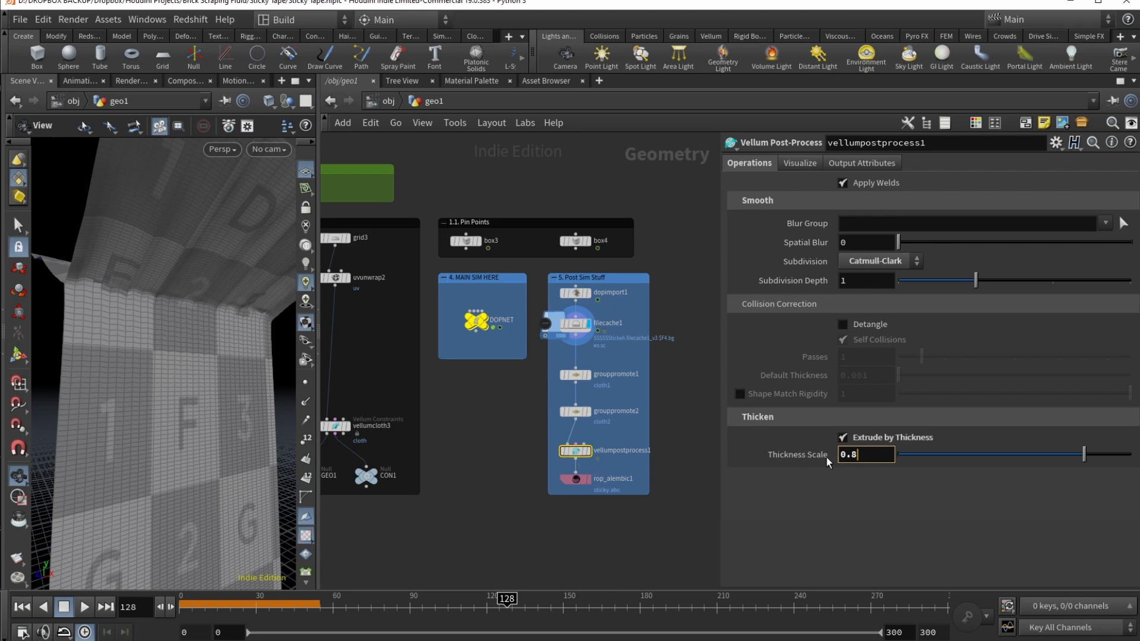
click(588, 453)
drag(178, 252, 149, 332)
click(576, 479)
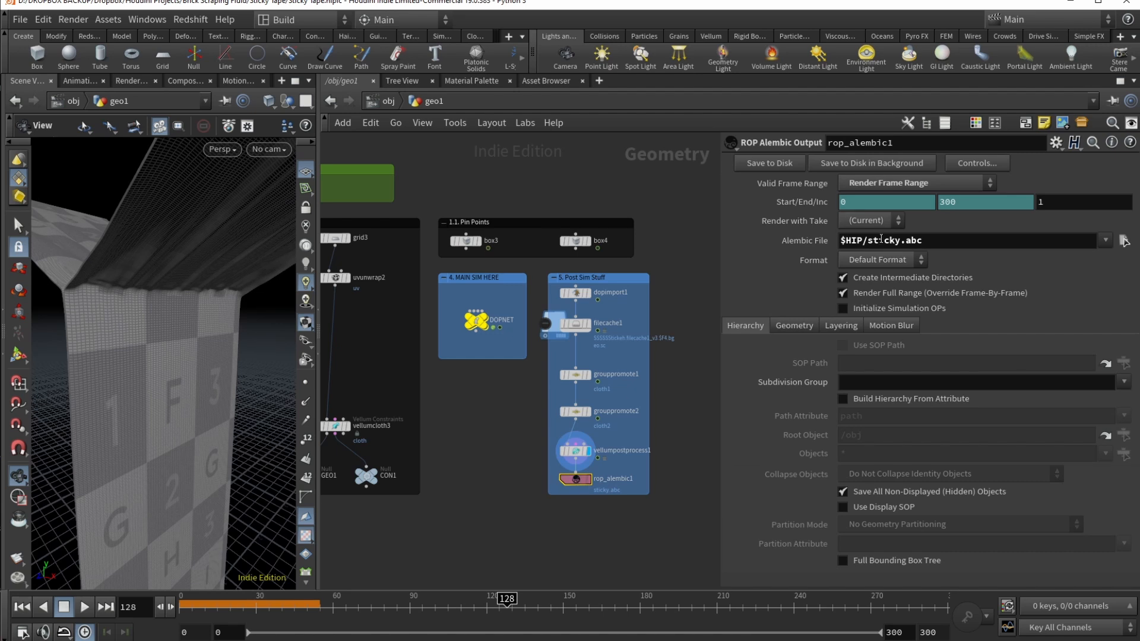
key(h)
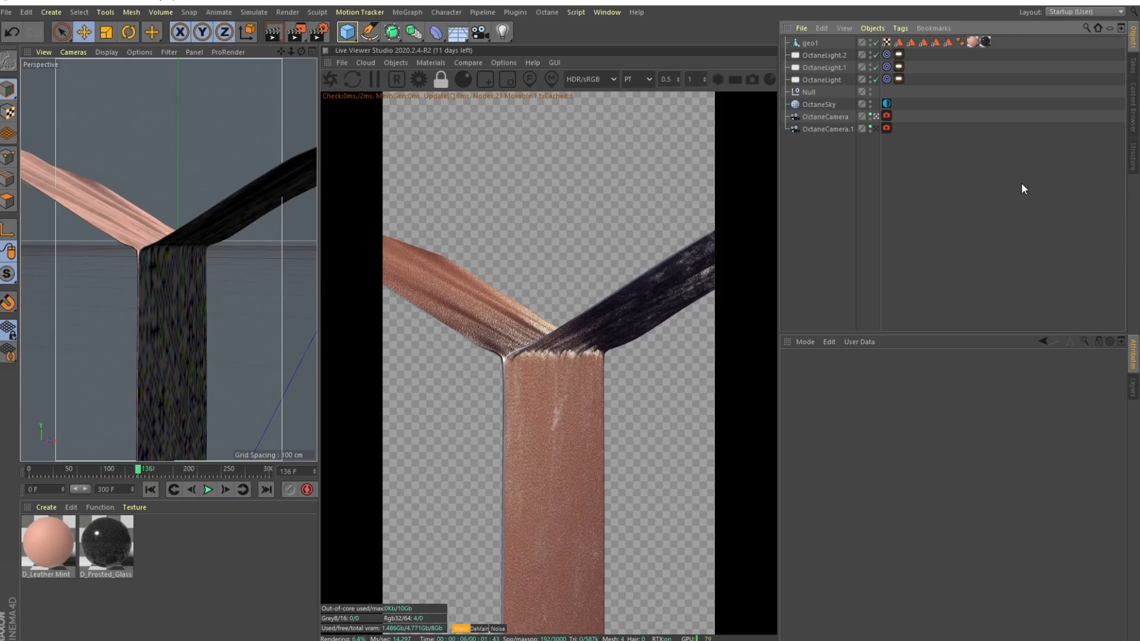
Step: Review the imported geo1 object's UV and cloth polygon-selection tags
click(810, 43)
click(886, 42)
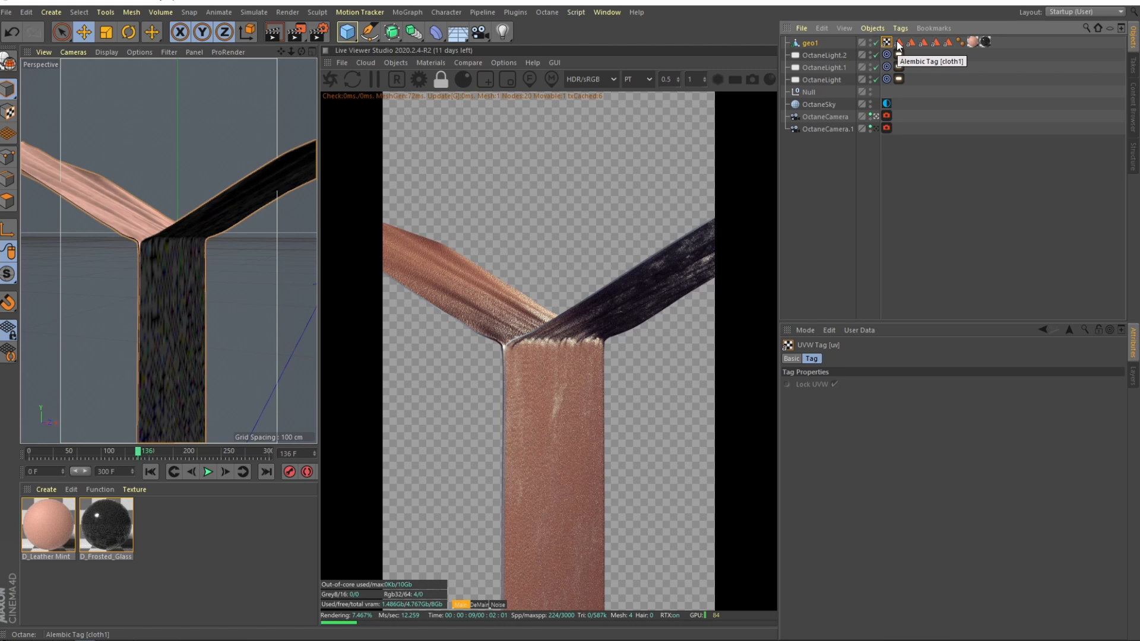
click(899, 43)
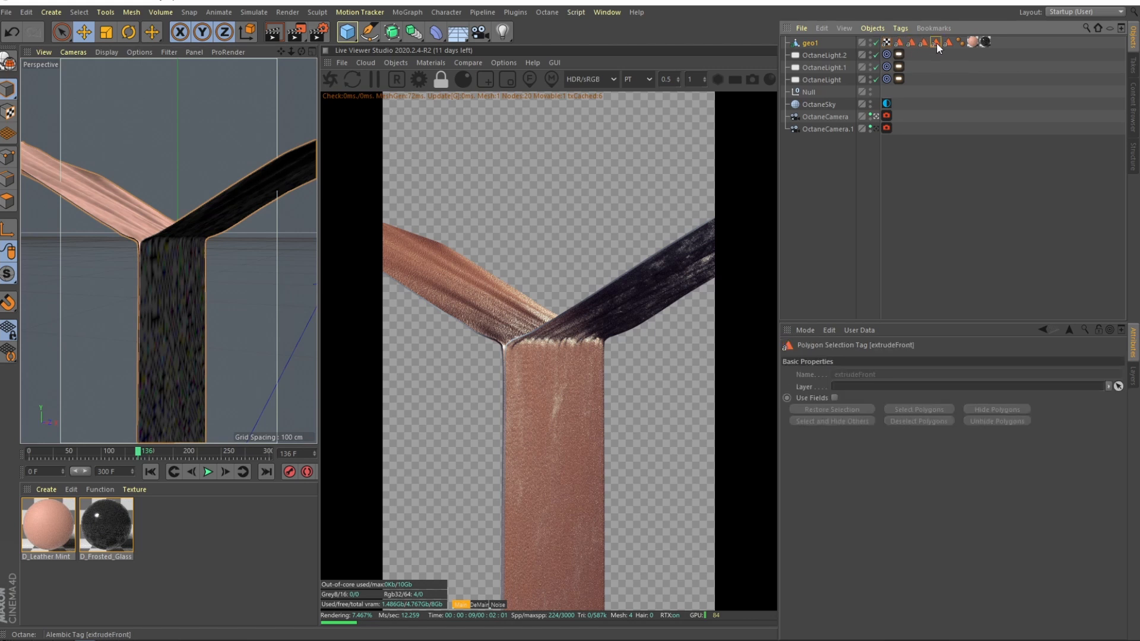
click(911, 43)
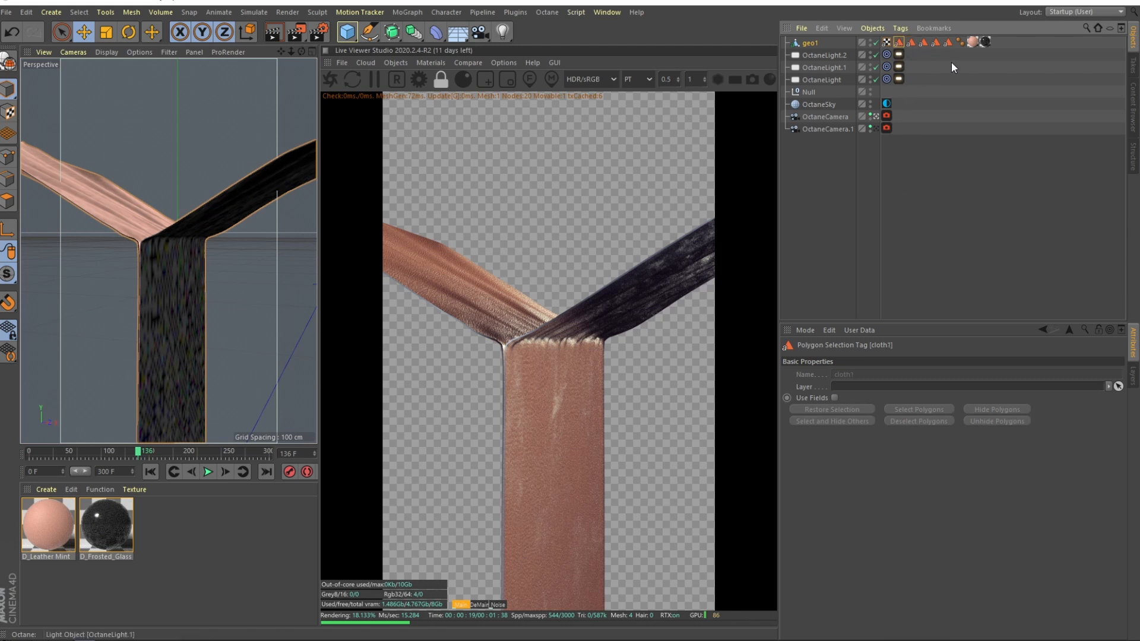
Step: Check the D_Leather Mint material, then show D_Frosted_Glass's settings
click(971, 56)
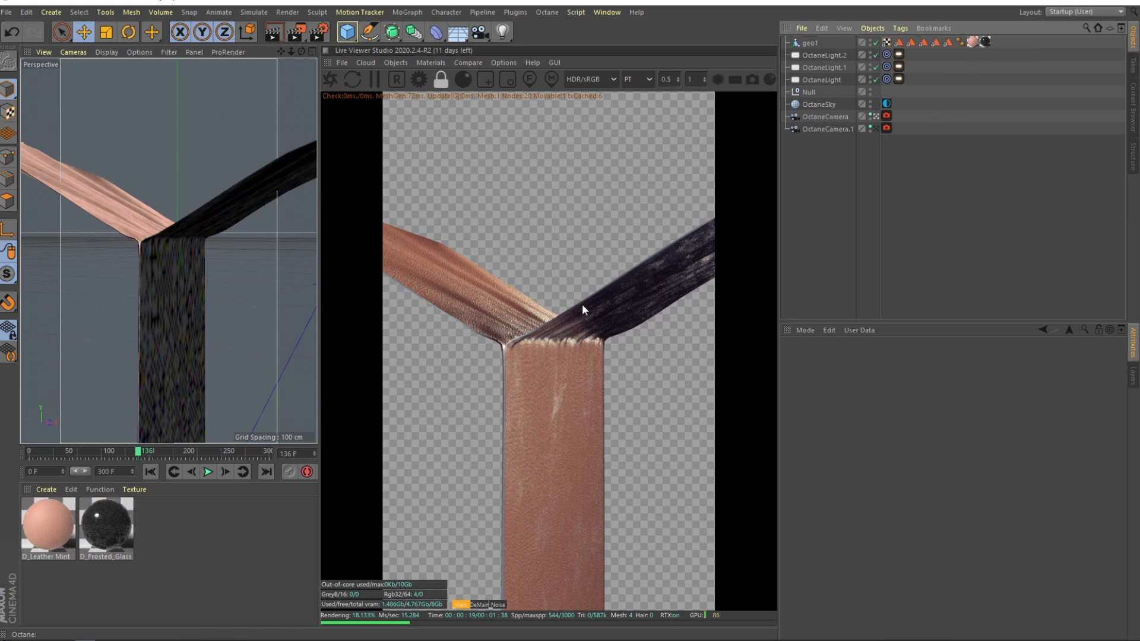
click(49, 534)
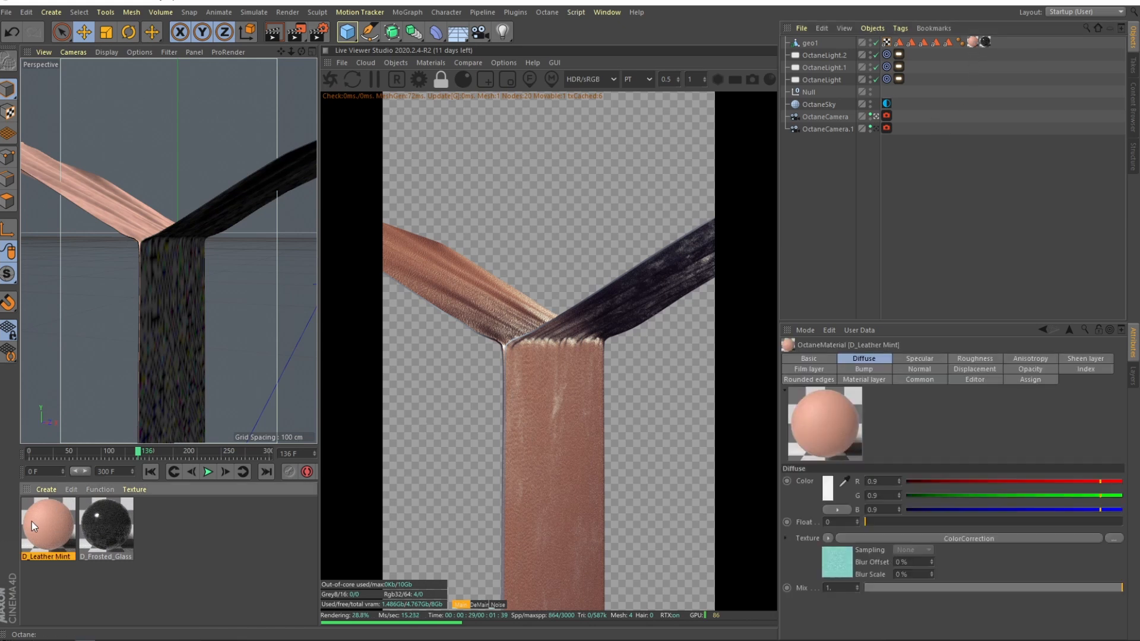
click(117, 526)
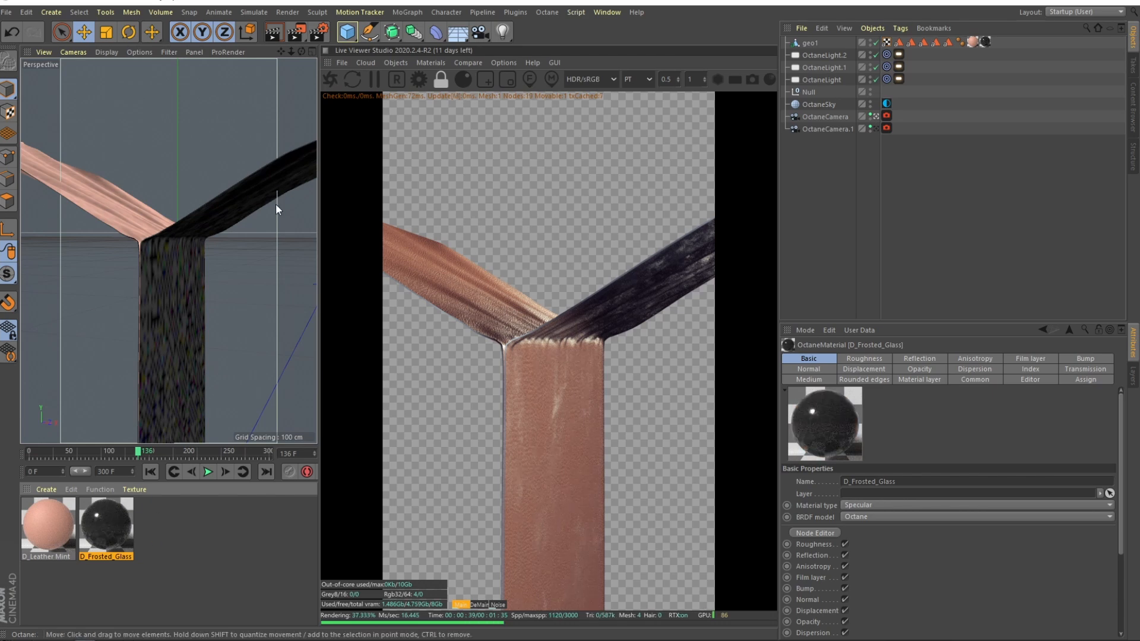
middle_click(248, 227)
middle_click(265, 356)
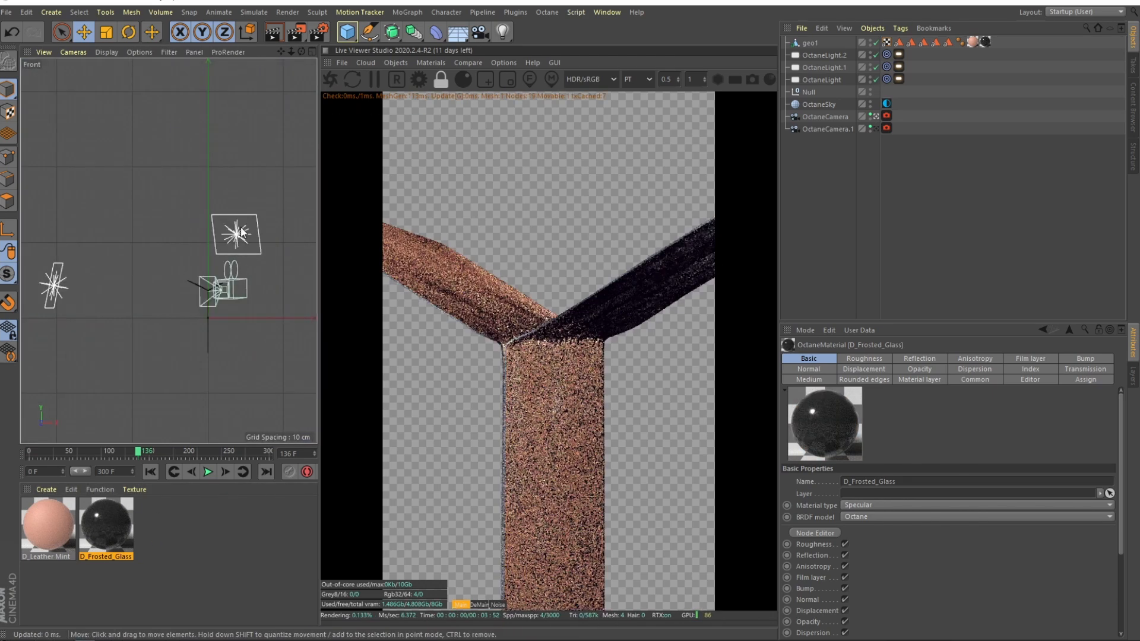
middle_click(133, 307)
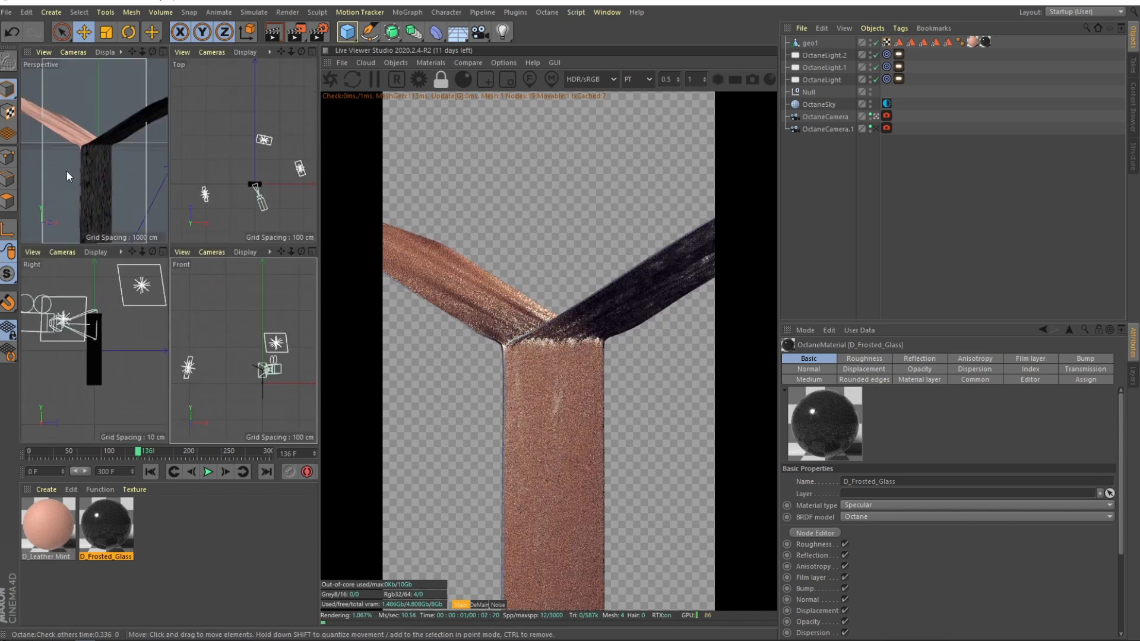
middle_click(62, 164)
click(875, 79)
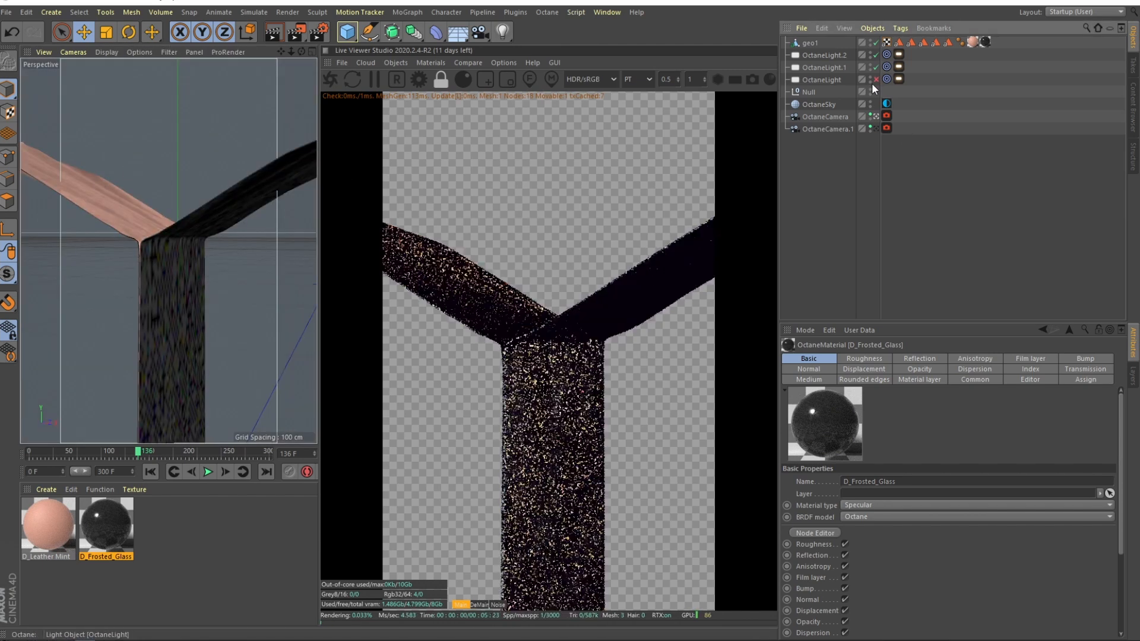
drag(875, 67, 876, 55)
click(876, 80)
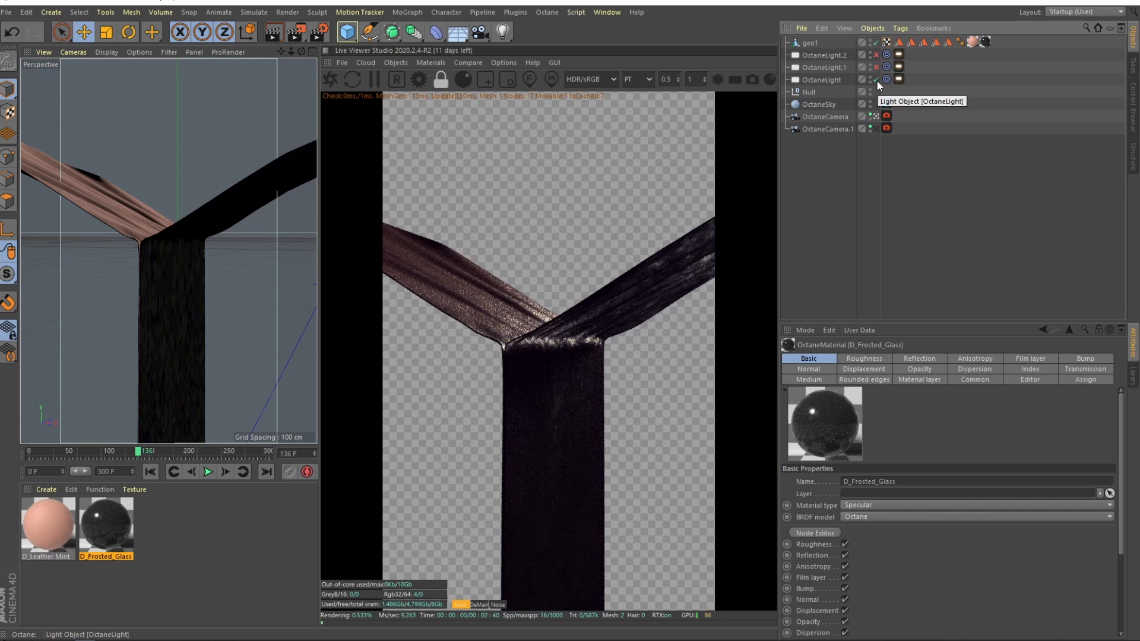
click(821, 80)
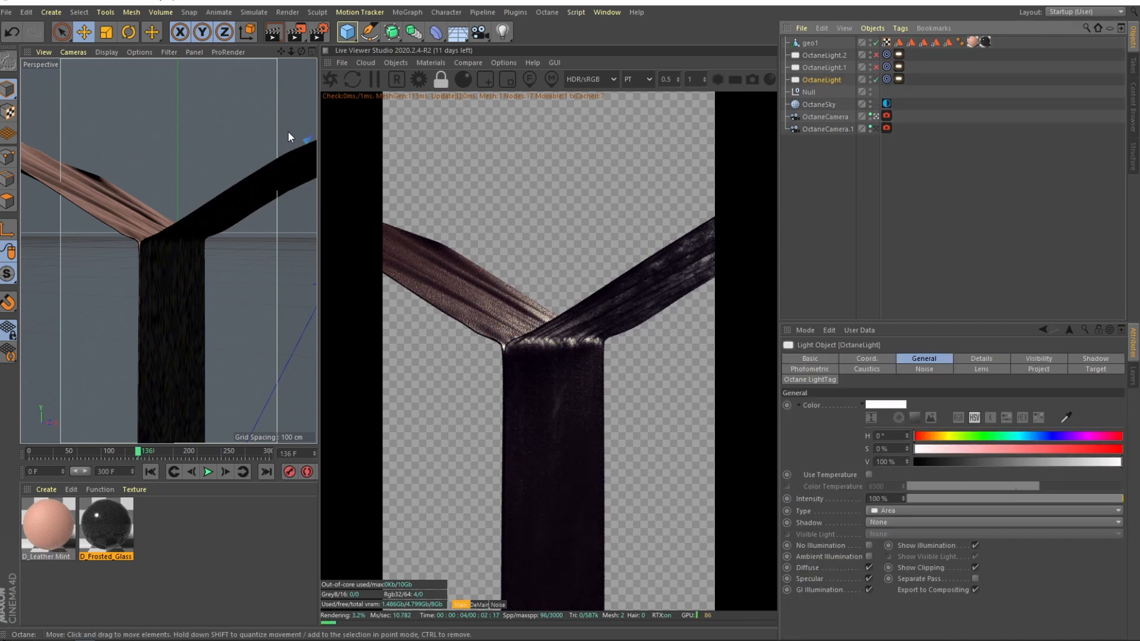
click(875, 67)
click(875, 80)
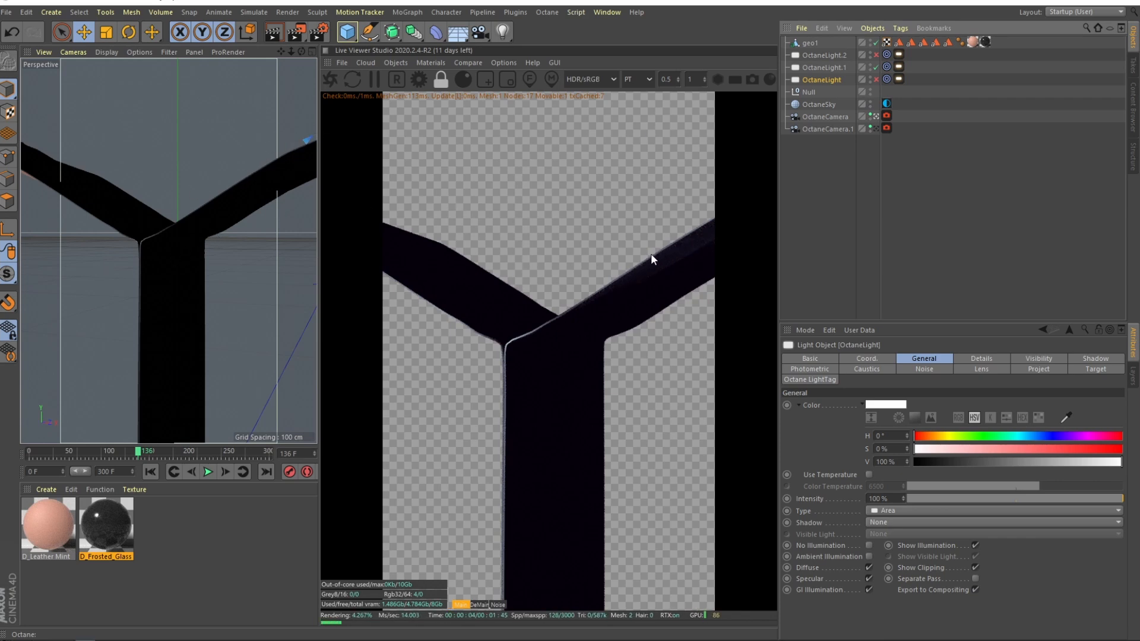
click(874, 67)
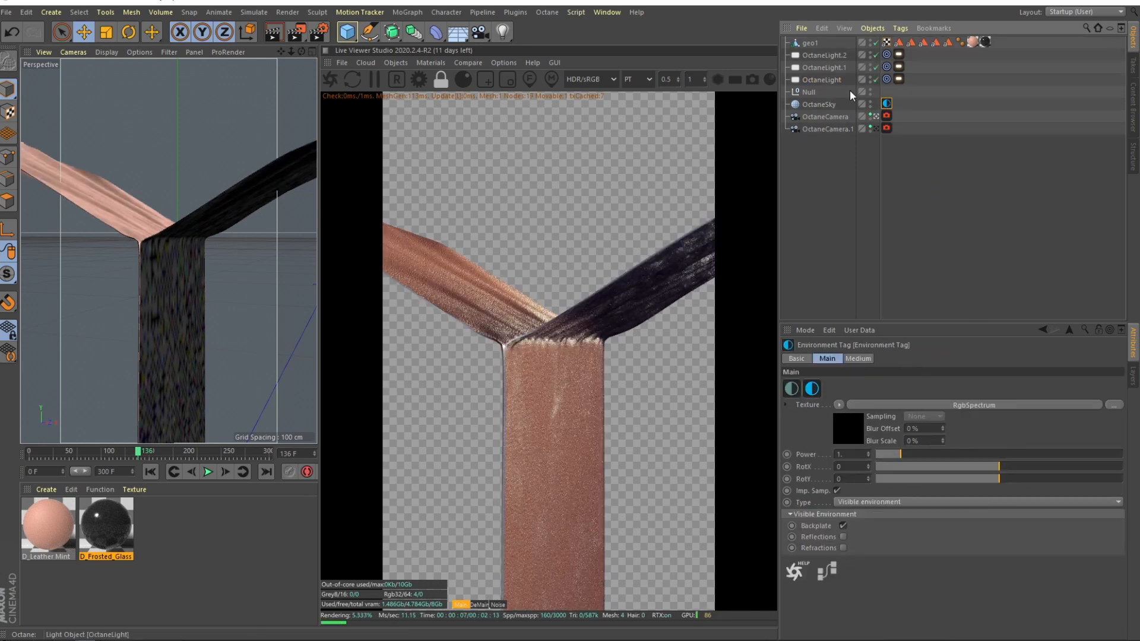
click(841, 103)
click(886, 104)
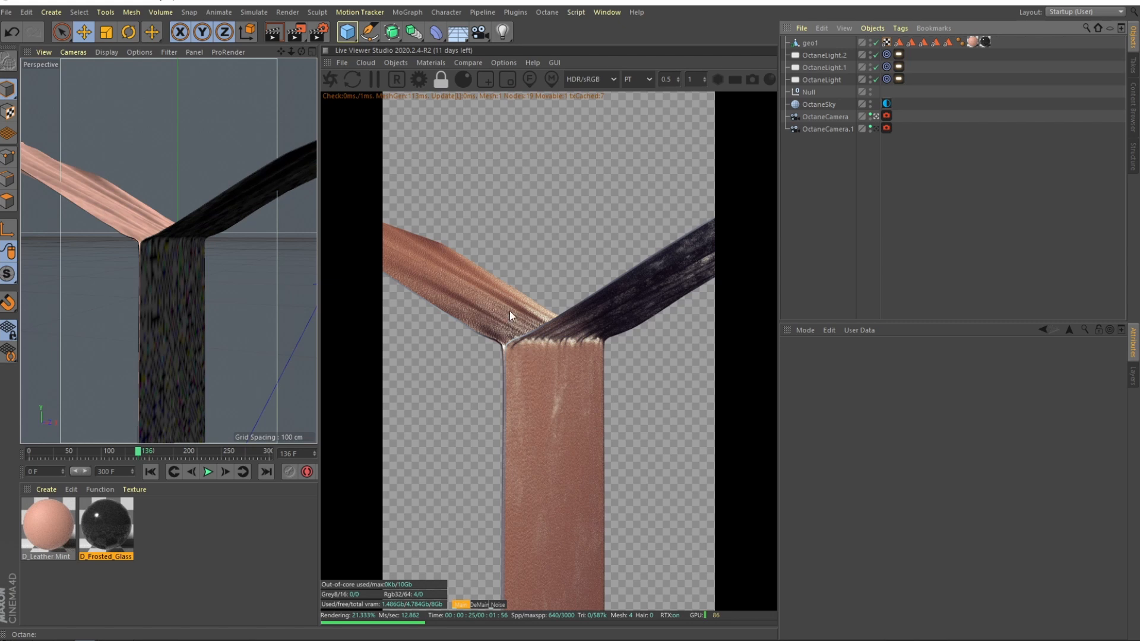
click(667, 77)
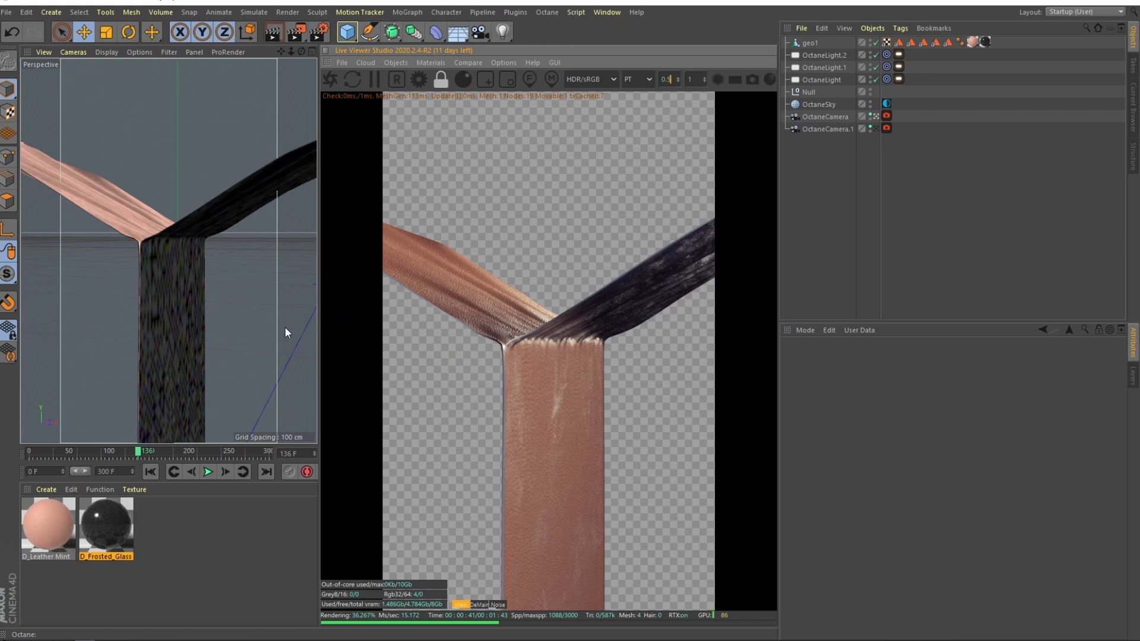
Step: Bring up Fox Renderfarm, reposition and enlarge its window, and open the Sticky Tape Scene.c4d job
click(0, 326)
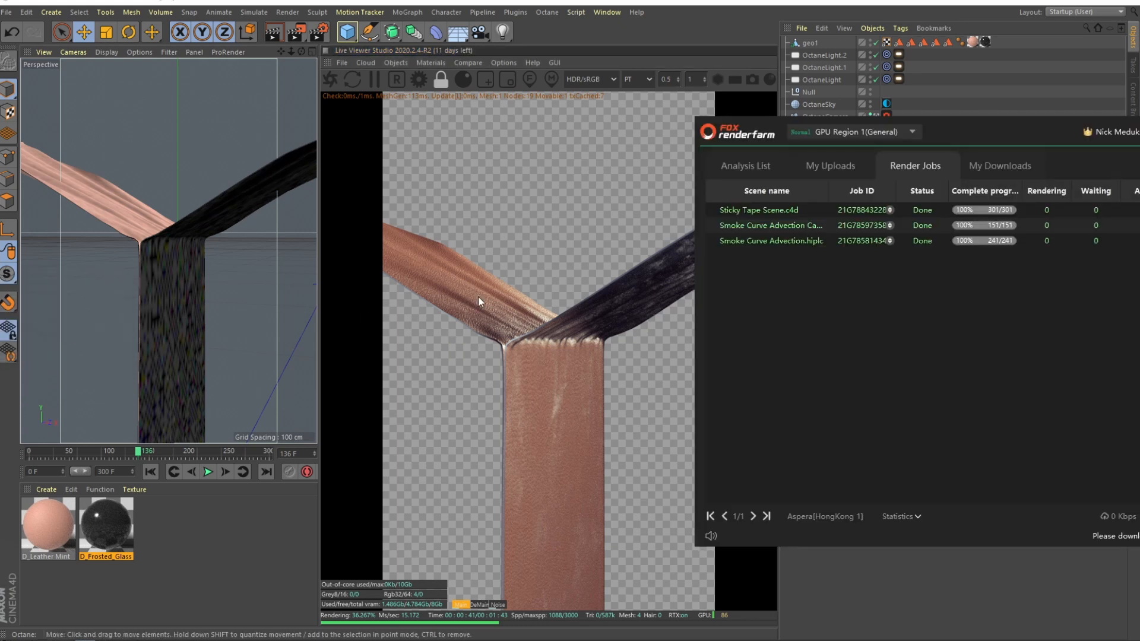
drag(1037, 129, 468, 77)
drag(736, 492, 1025, 603)
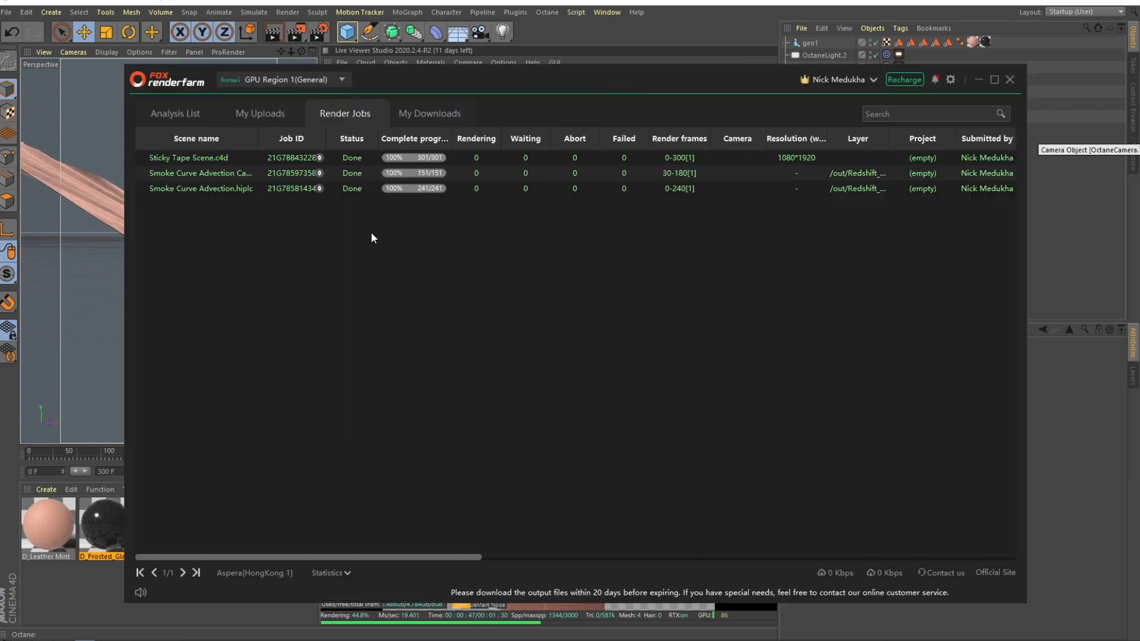
click(343, 160)
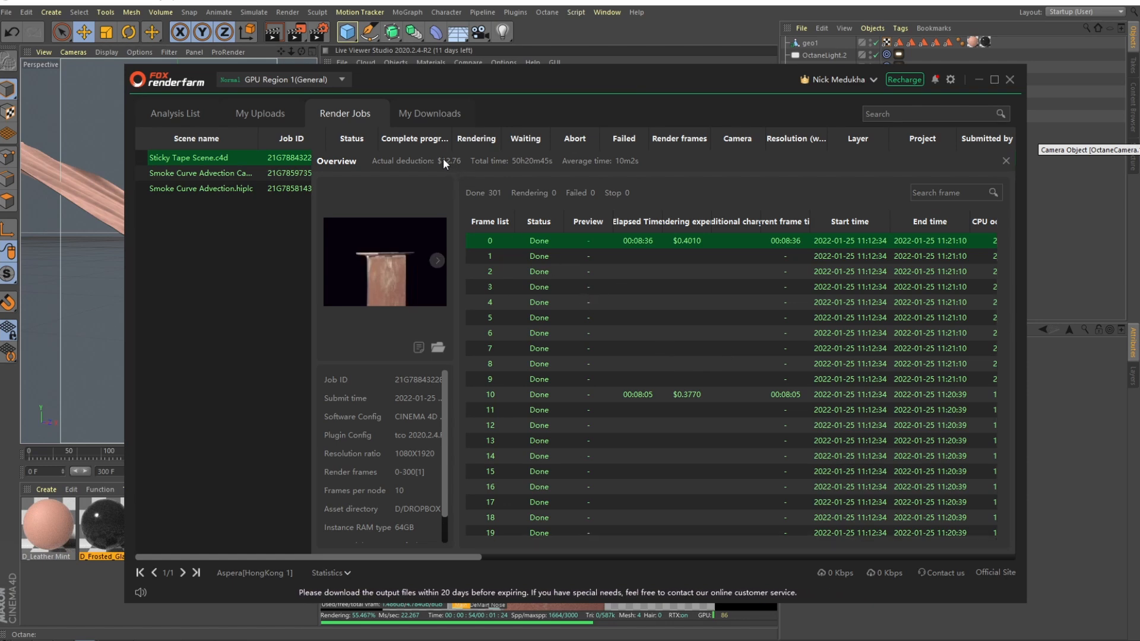
Step: Preview rendered frame 98 and widen the job information panel
scroll(628, 379, down, 5)
scroll(619, 443, down, 12)
click(610, 465)
click(593, 514)
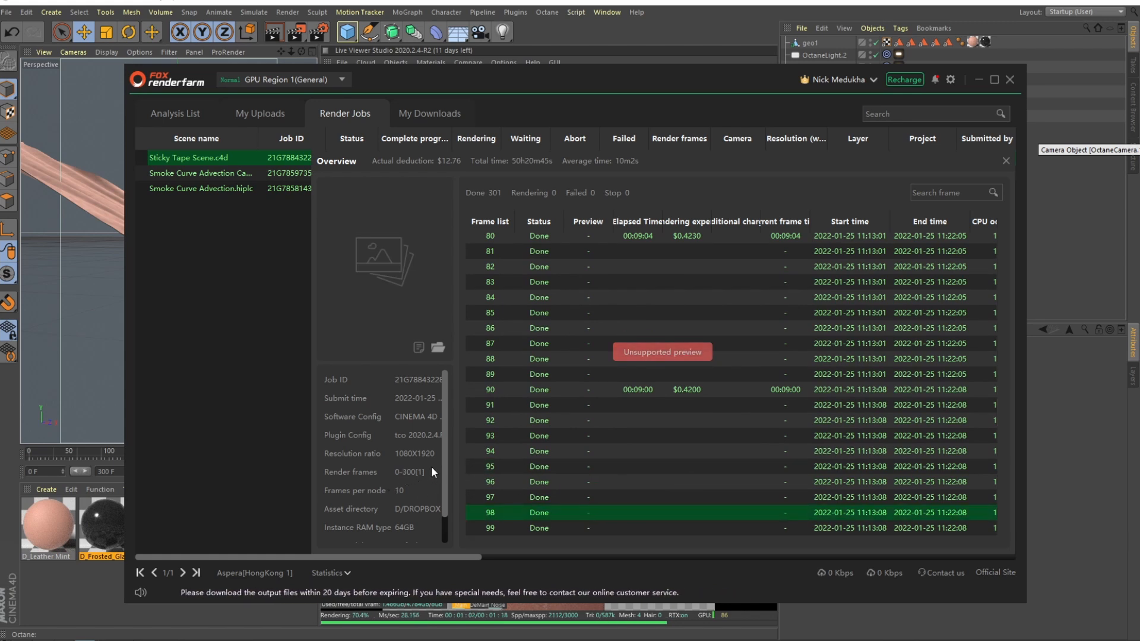
drag(457, 445, 598, 449)
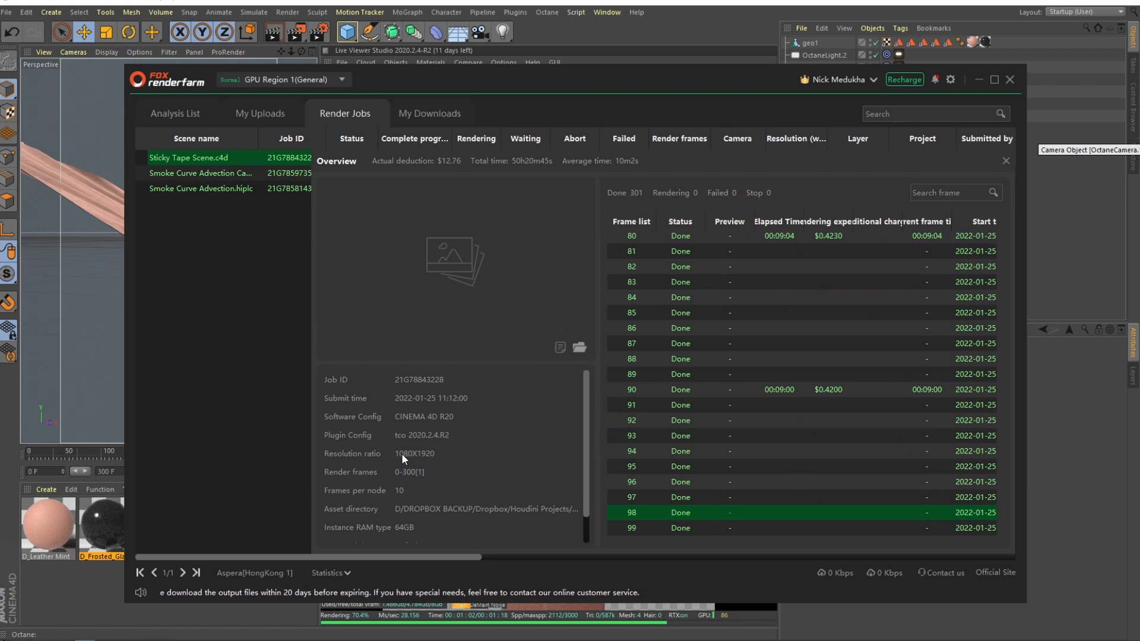
Step: Preview frames 3, 36, 14 and 4, then close the job overview
scroll(401, 452, down, 1)
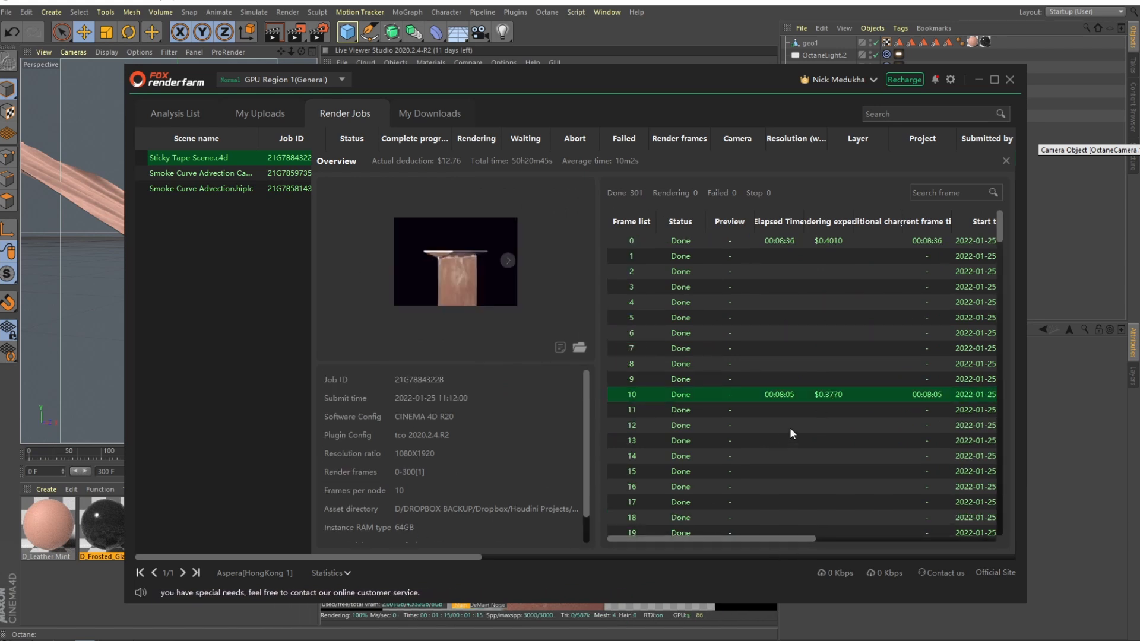
click(855, 288)
scroll(819, 314, down, 3)
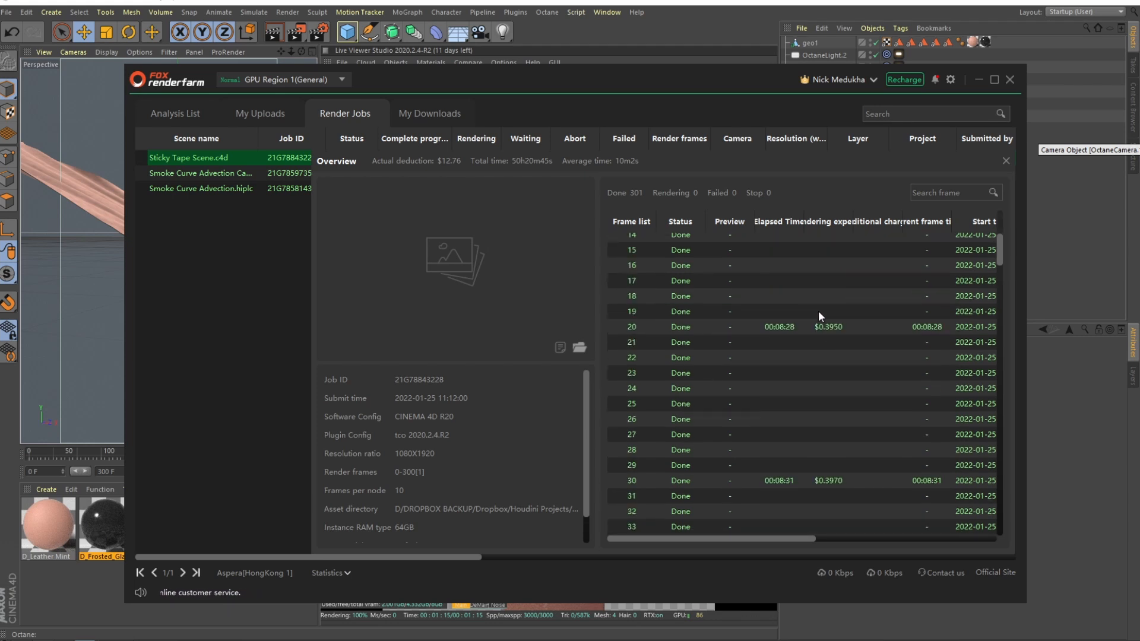
scroll(797, 380, down, 3)
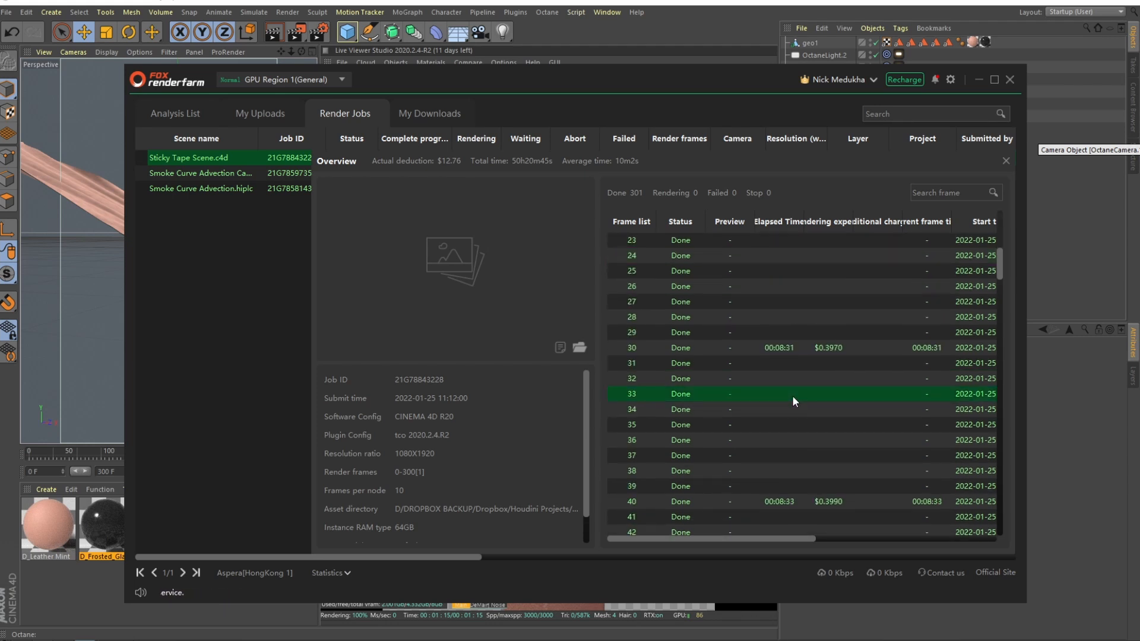
click(806, 438)
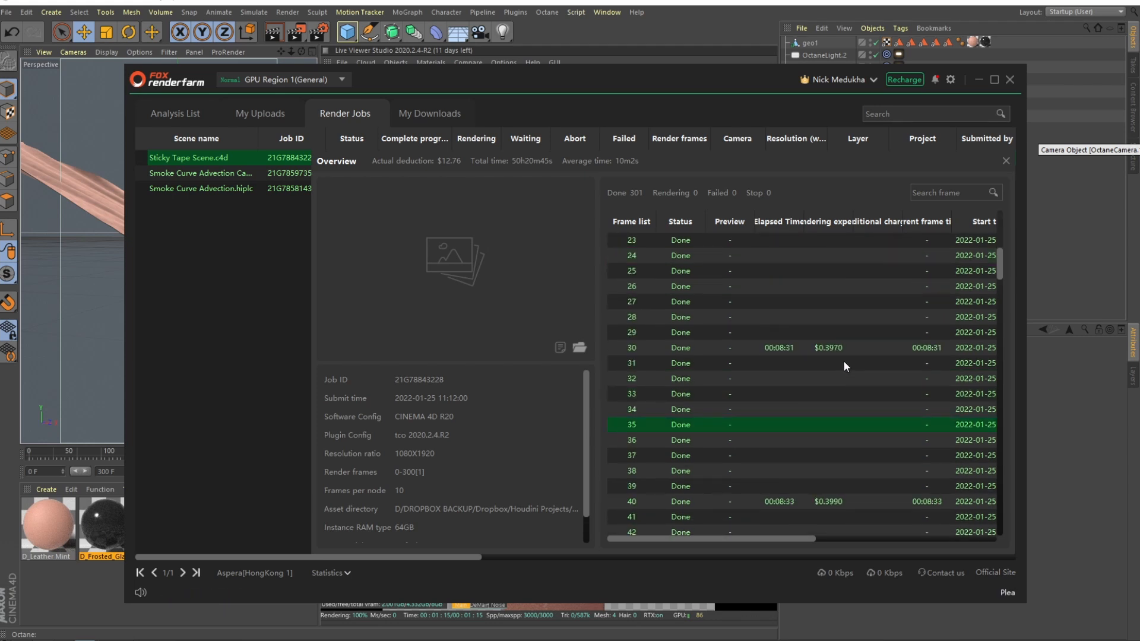
scroll(776, 365, up, 5)
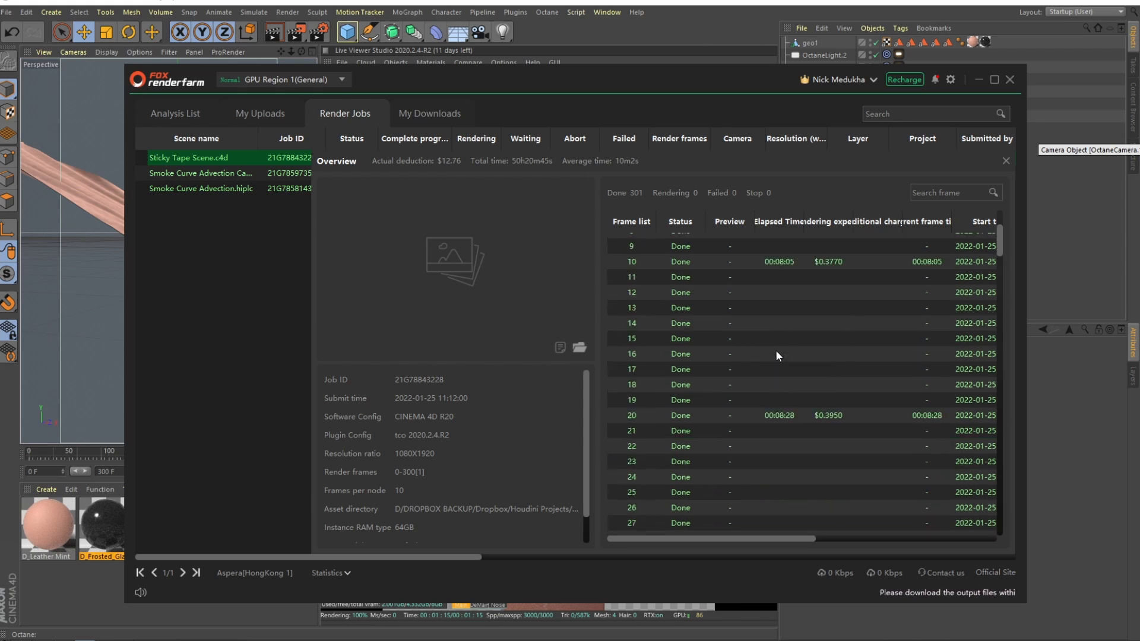
click(777, 321)
scroll(790, 345, up, 3)
click(790, 303)
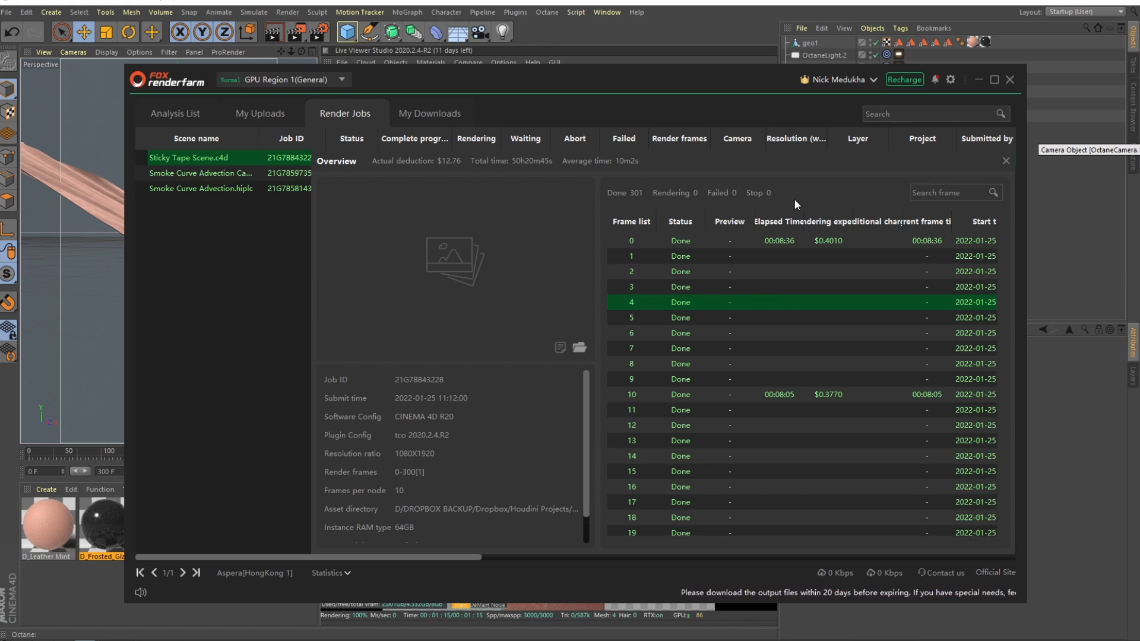
click(1005, 161)
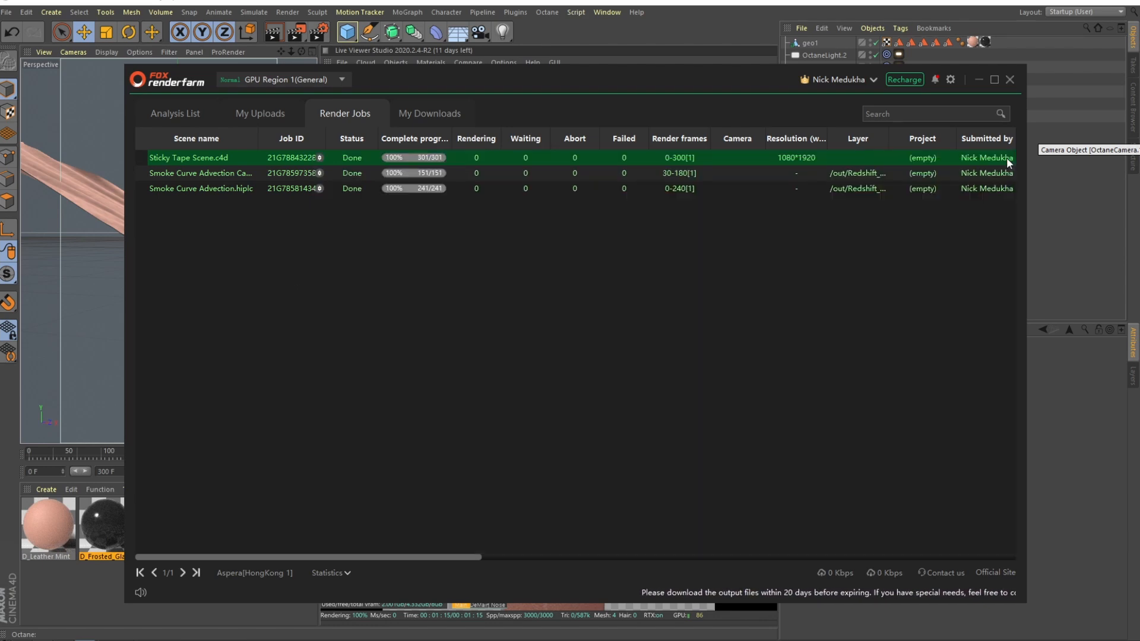
click(515, 281)
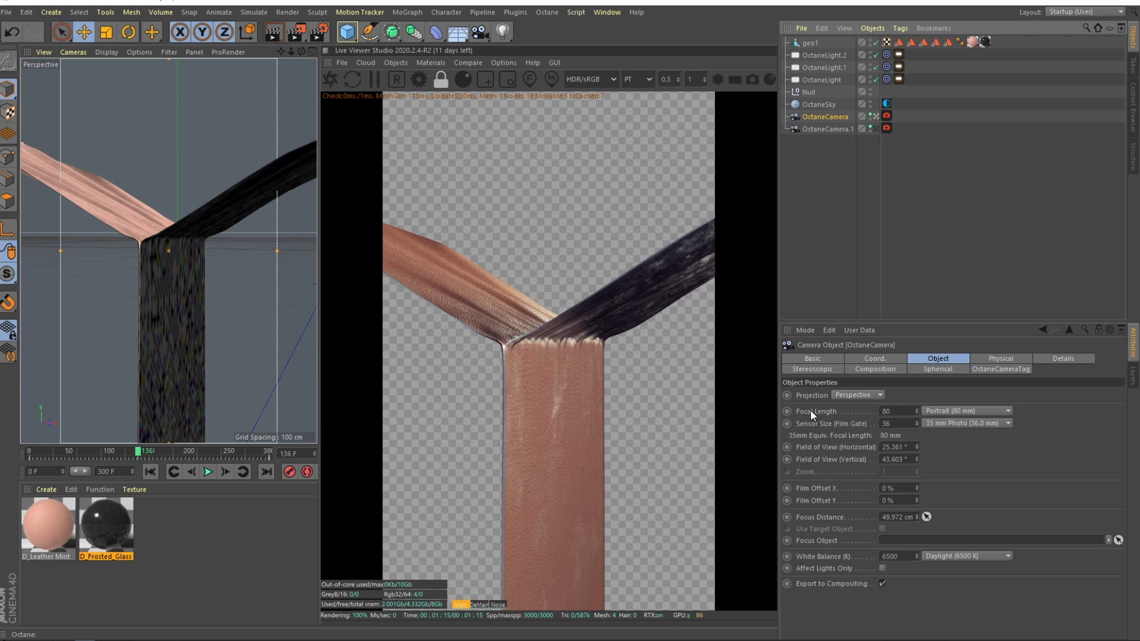
Step: Deselect the camera and scrub the timeline to frame 289
click(968, 237)
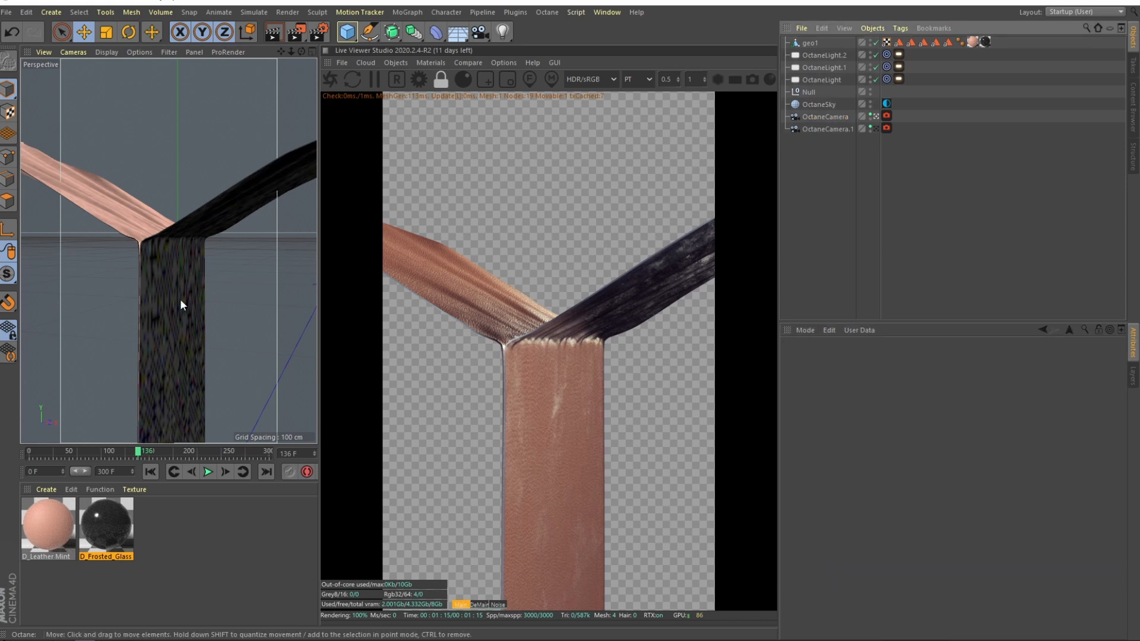
drag(147, 455, 190, 448)
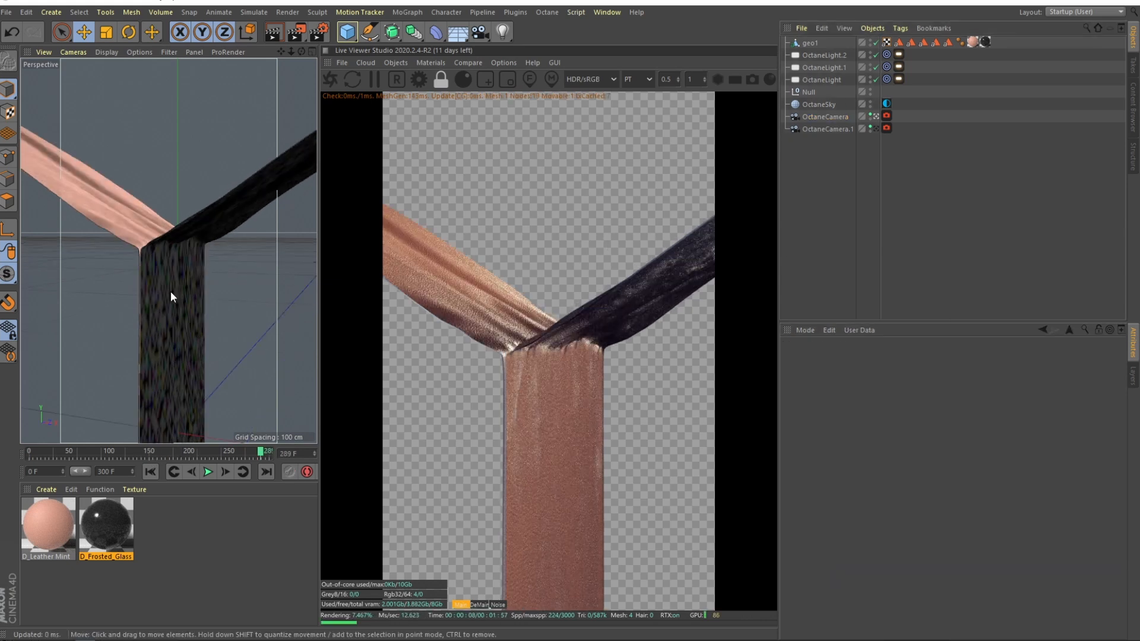